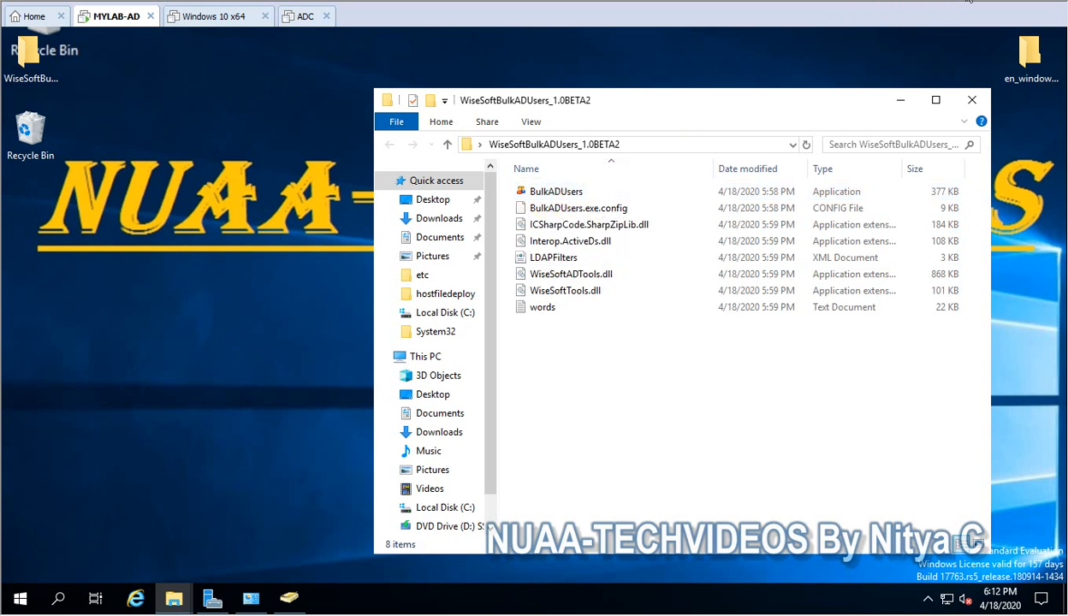
- Launch BulkADUsers from the WiseSoftBulkADUsers_1.0BETA2 folder, postpone registration and maximize the program's main window
double_click(531, 191)
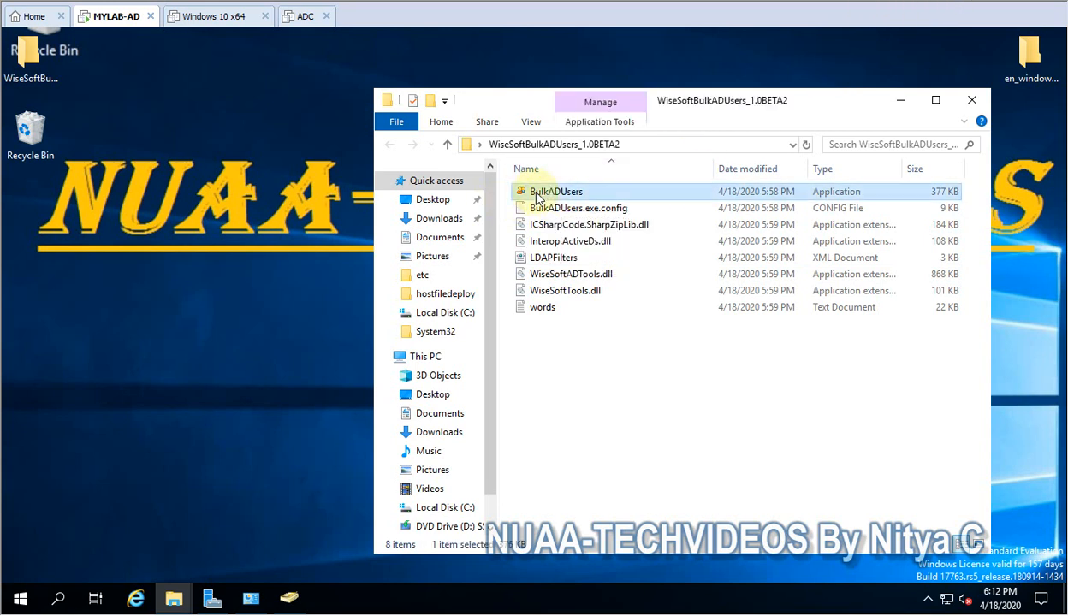
click(899, 101)
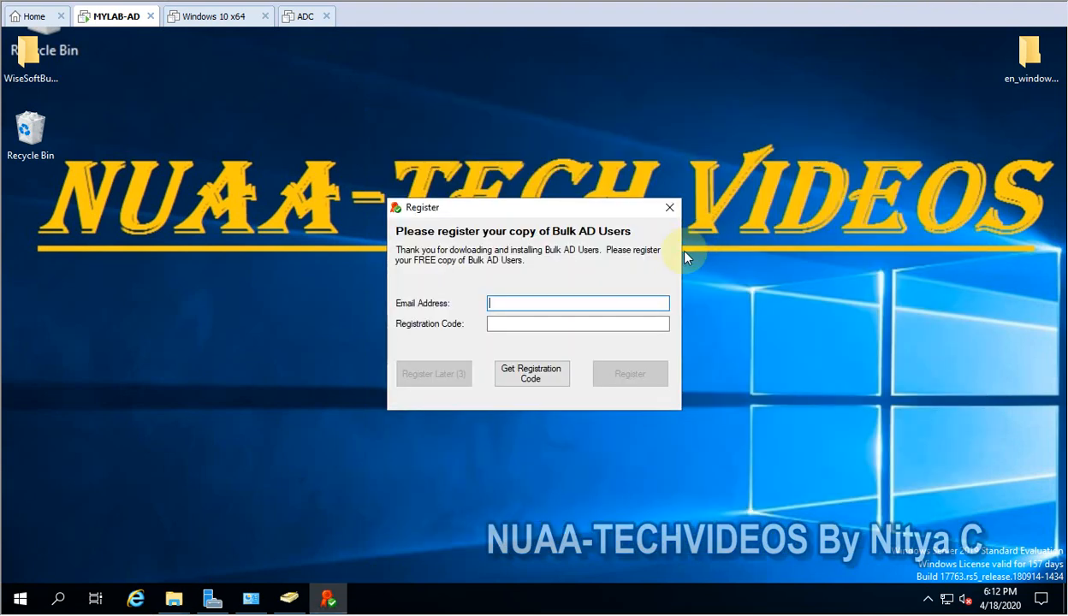
click(506, 326)
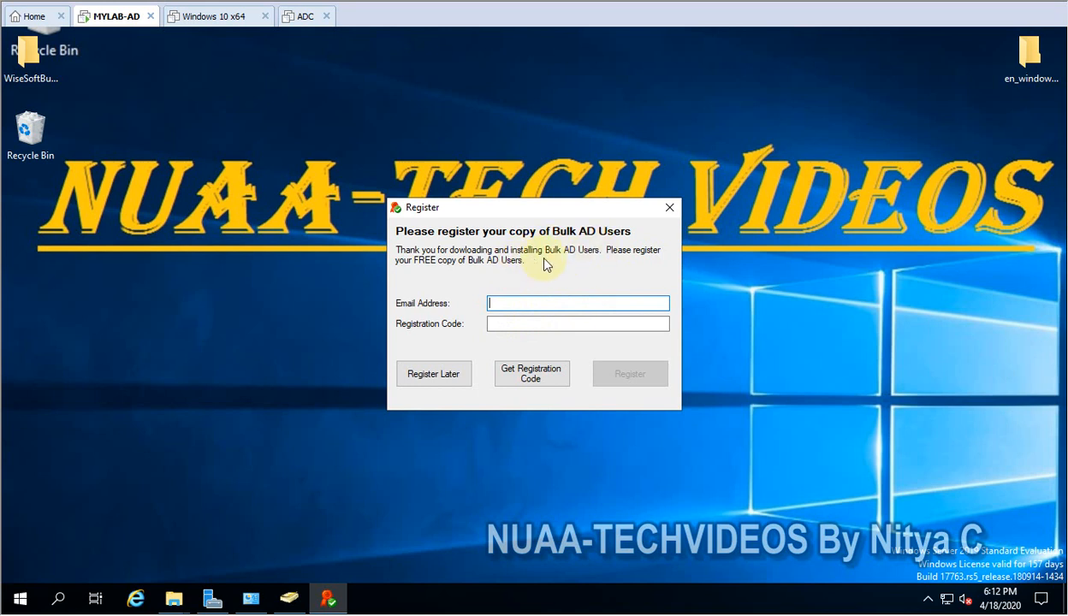
click(434, 374)
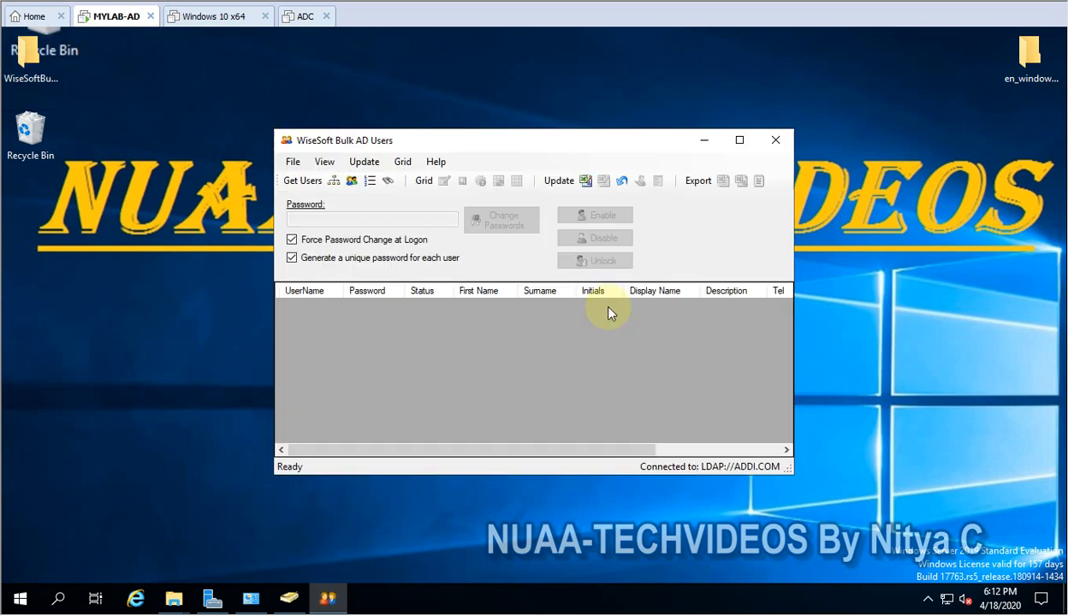
click(739, 139)
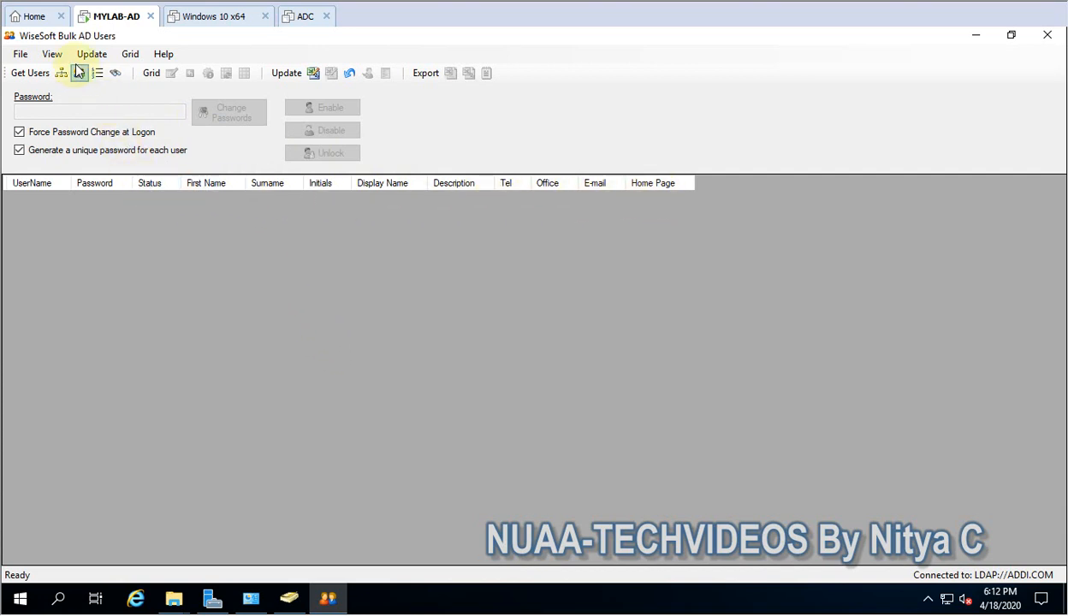
- Open the Connect settings and examine the choices for the Server/Domain
click(21, 55)
click(21, 56)
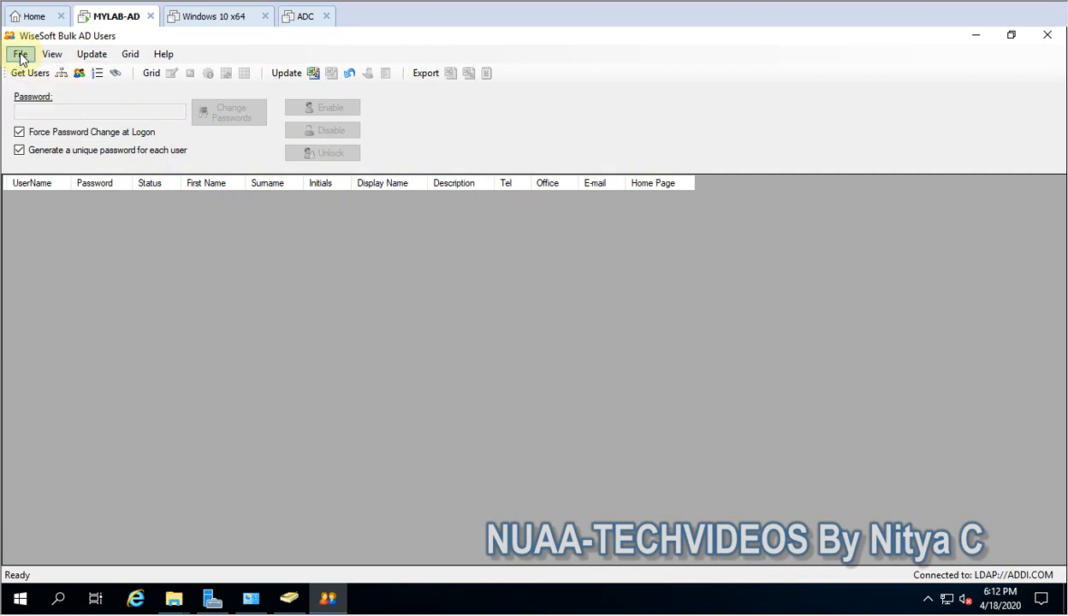
click(20, 56)
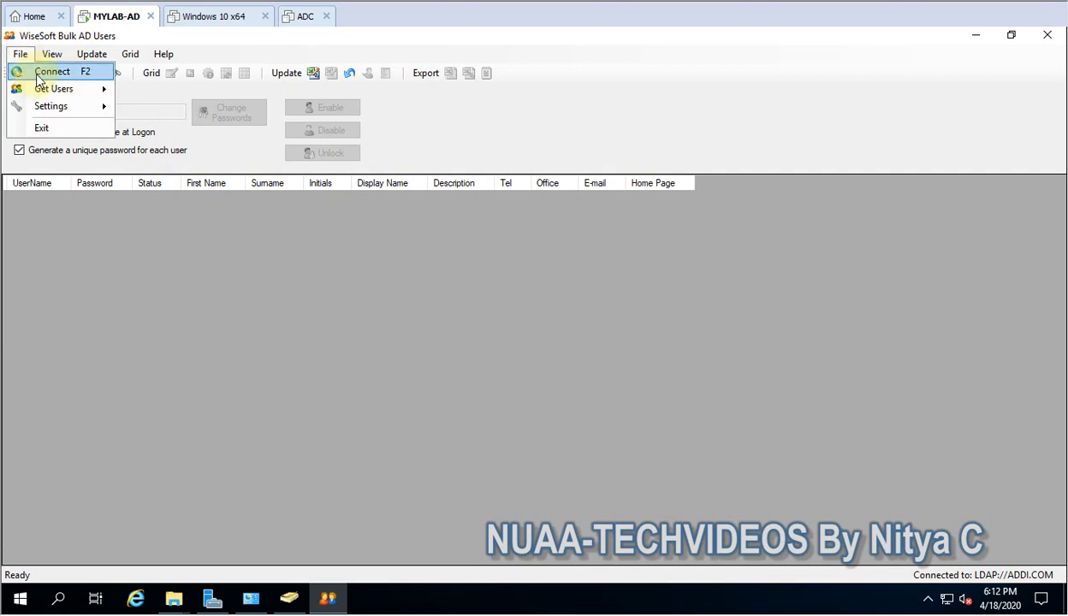
click(38, 73)
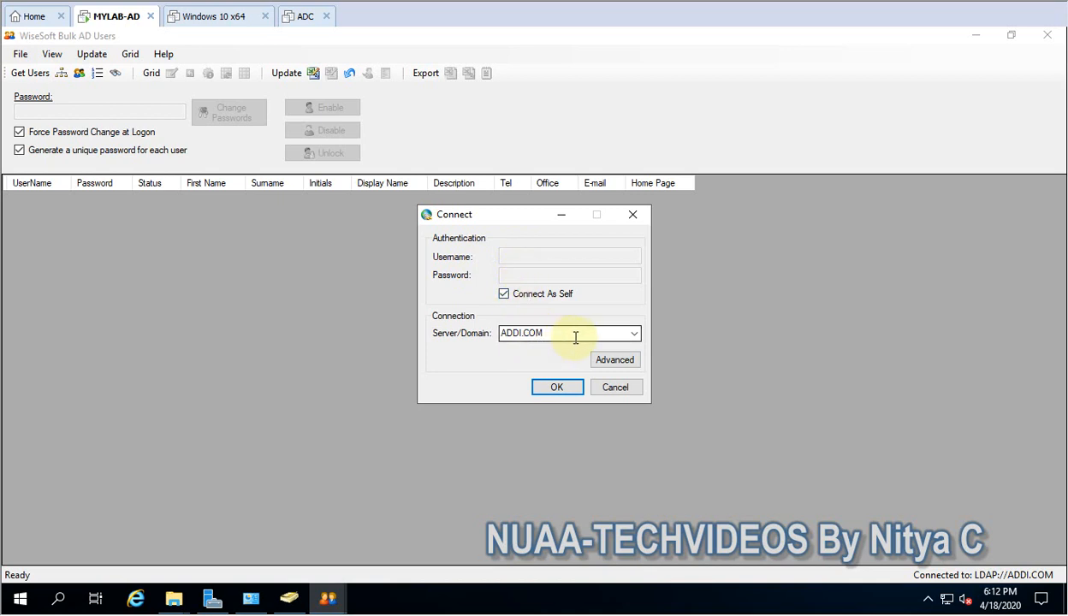
drag(562, 334, 404, 338)
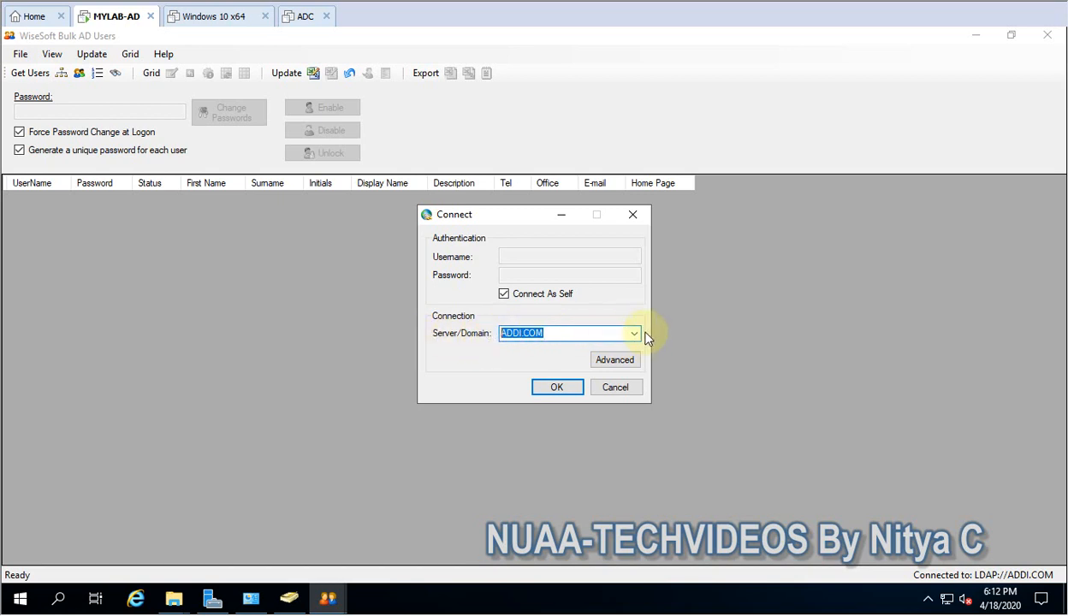
click(635, 335)
click(635, 334)
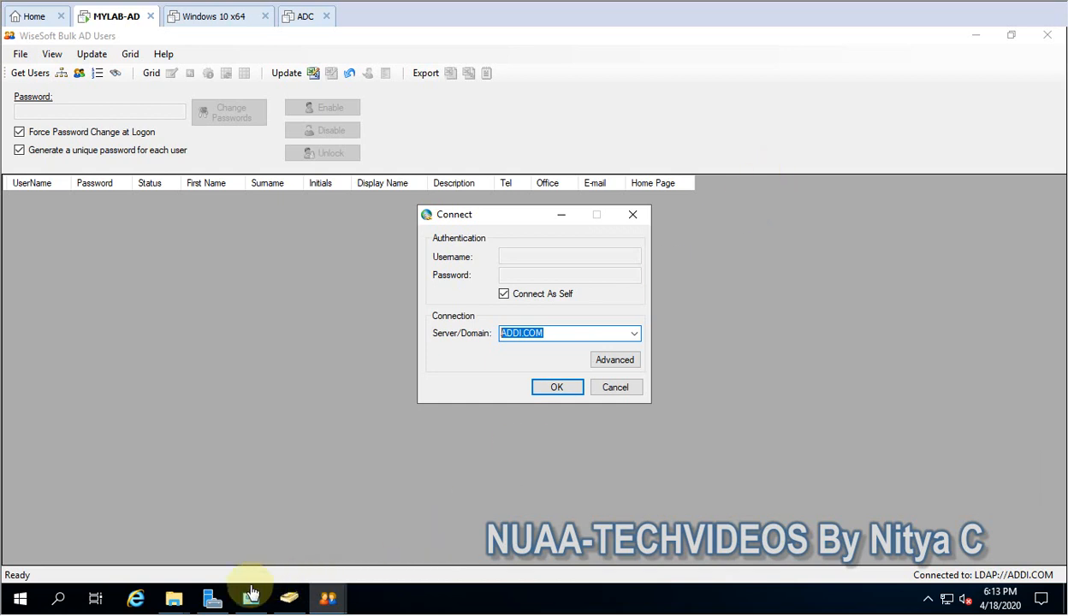
mouse_move(173, 604)
click(218, 548)
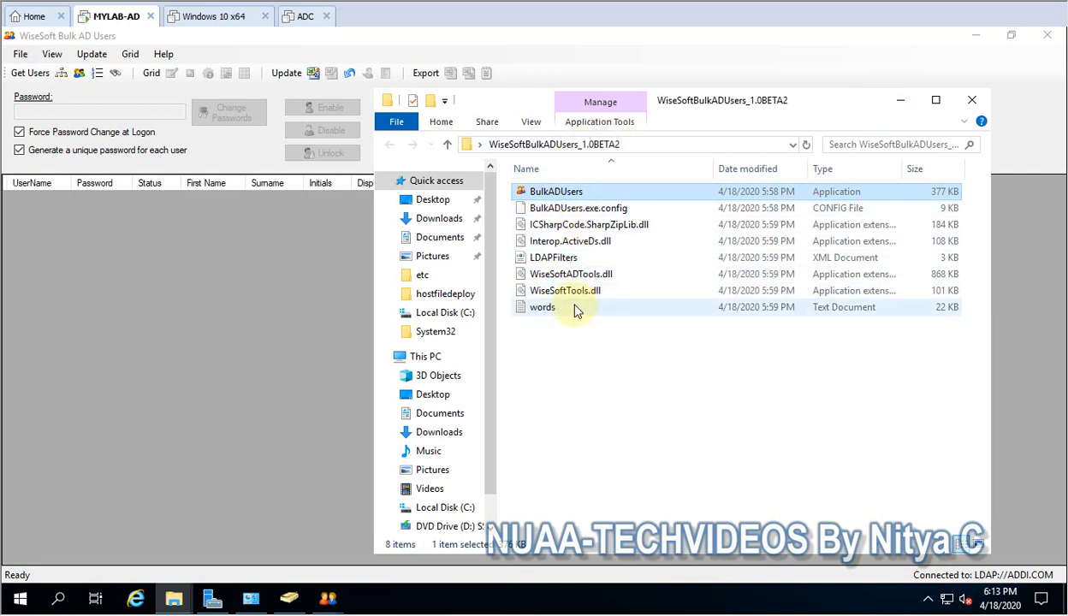
click(899, 101)
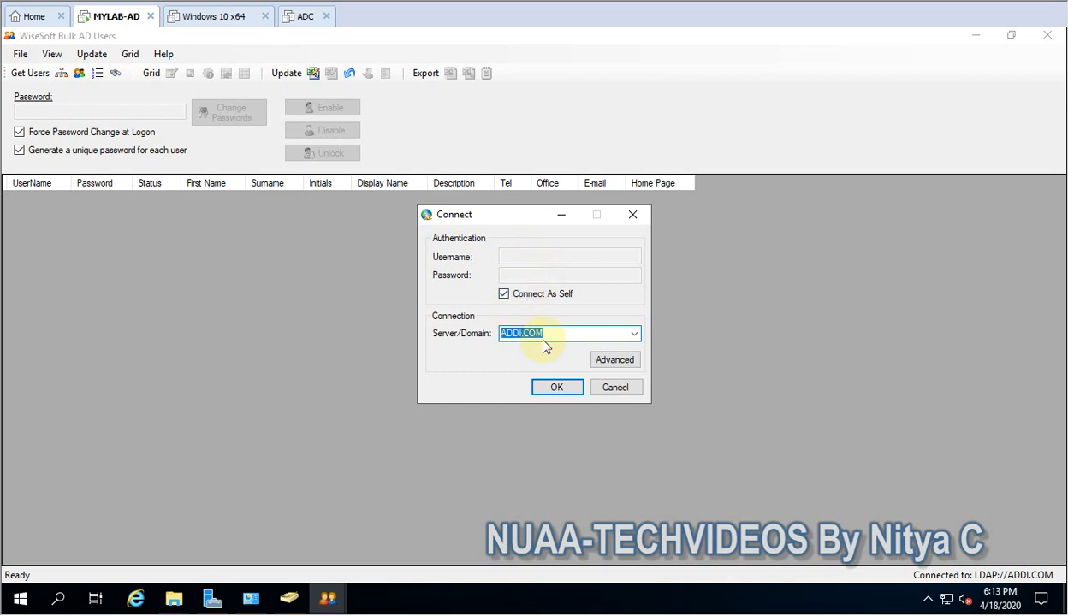
- Examine the advanced connection options for Root DN and port, and close the Connect settings without applying anything
click(610, 360)
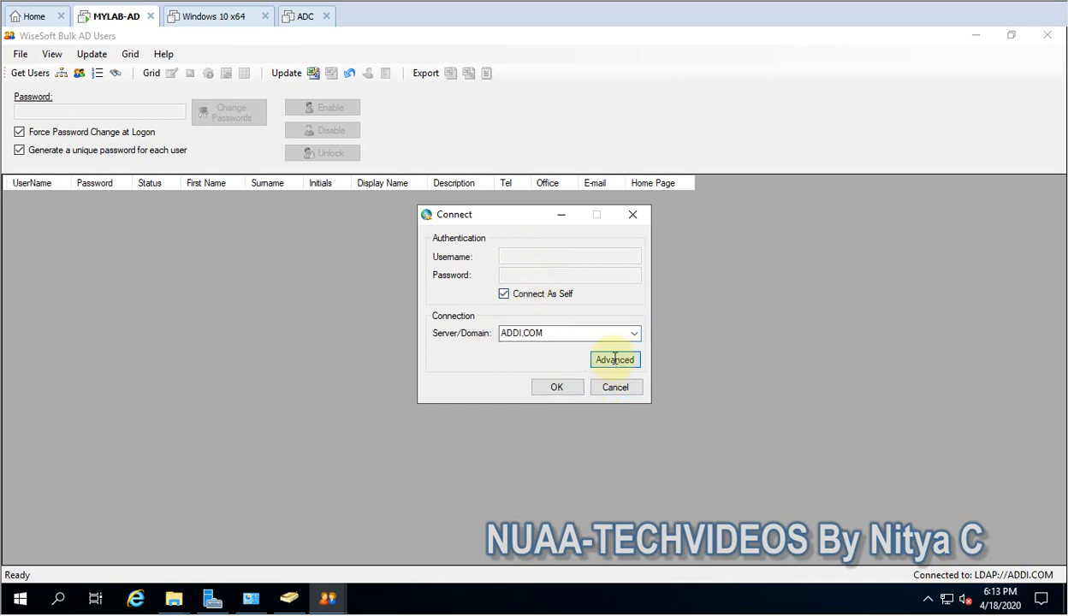
click(528, 361)
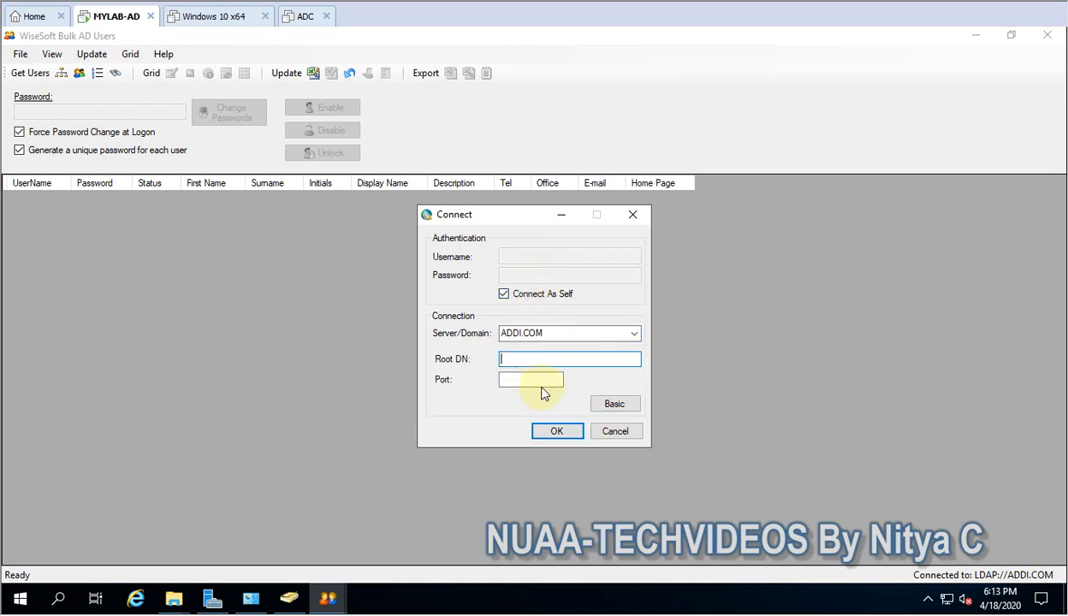
click(611, 431)
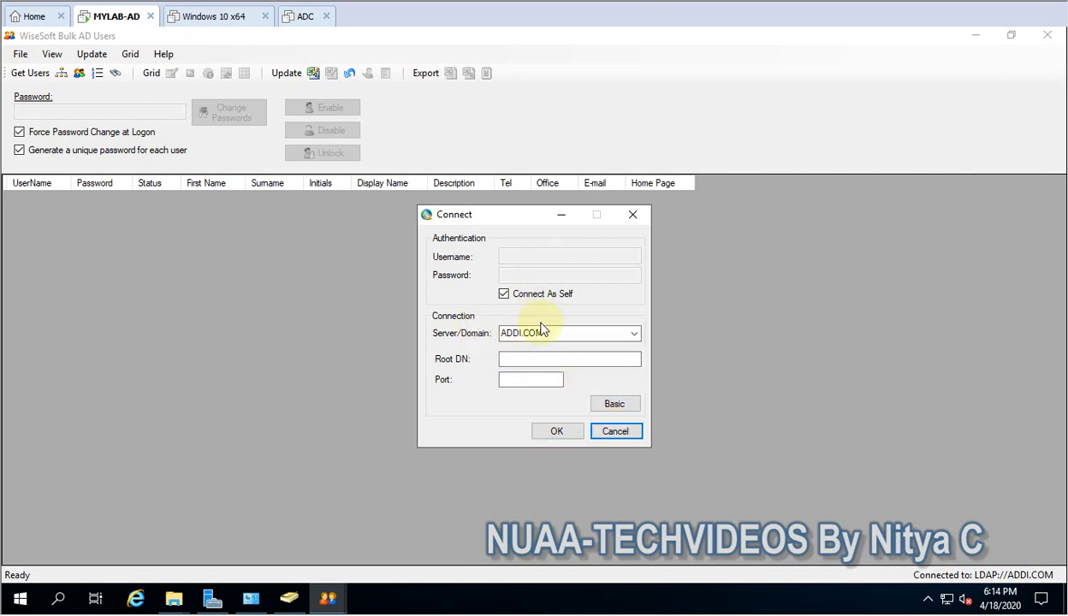
click(612, 431)
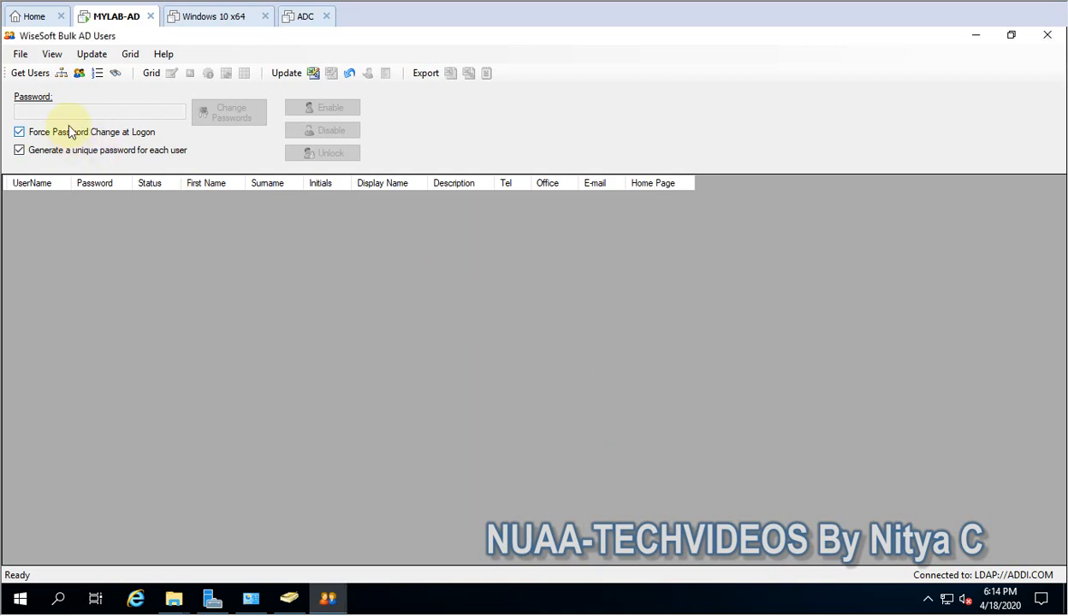
- Review every category of the Properties To Load settings for the grid, from General through Advanced, and close them without saving
click(52, 54)
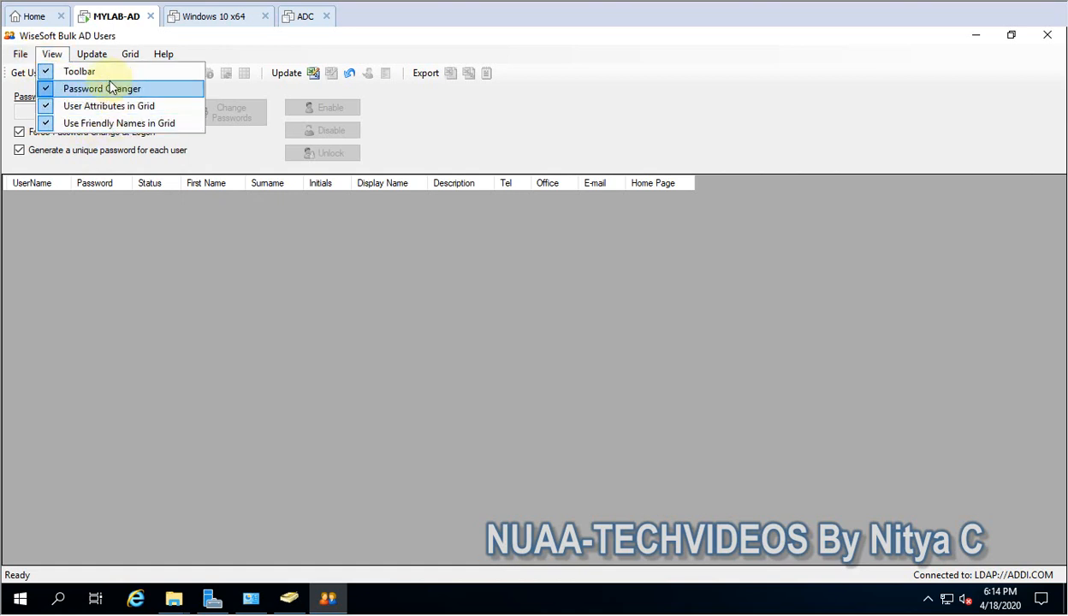
mouse_move(101, 55)
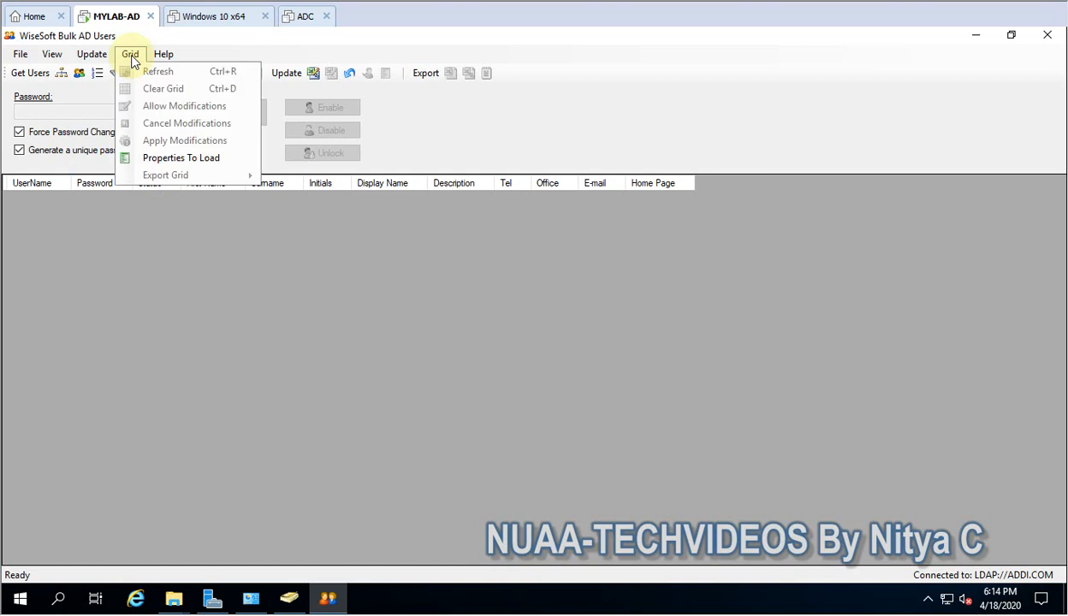
click(155, 159)
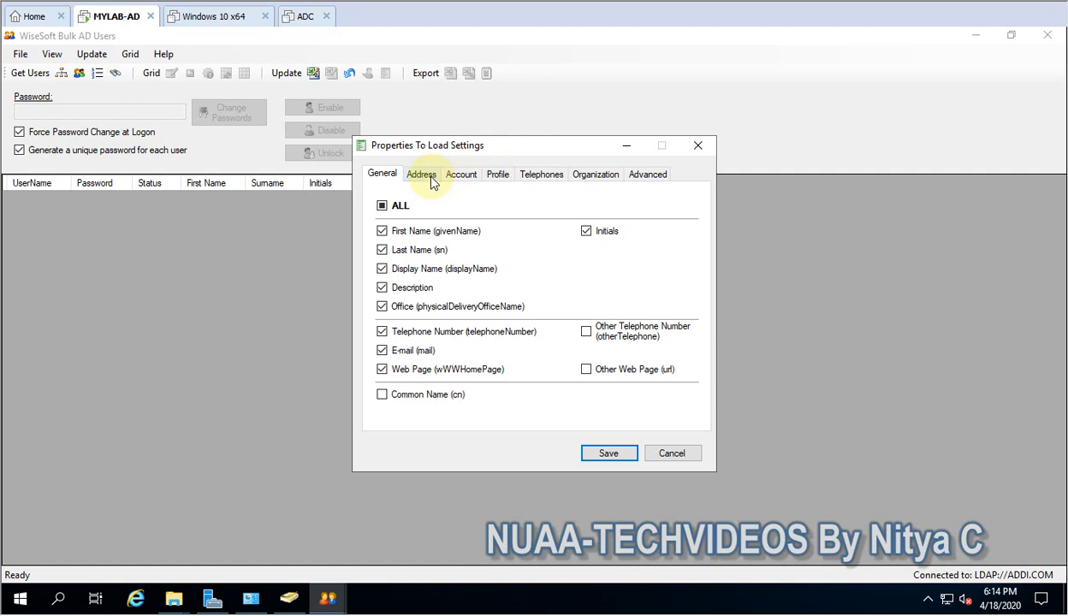
click(382, 232)
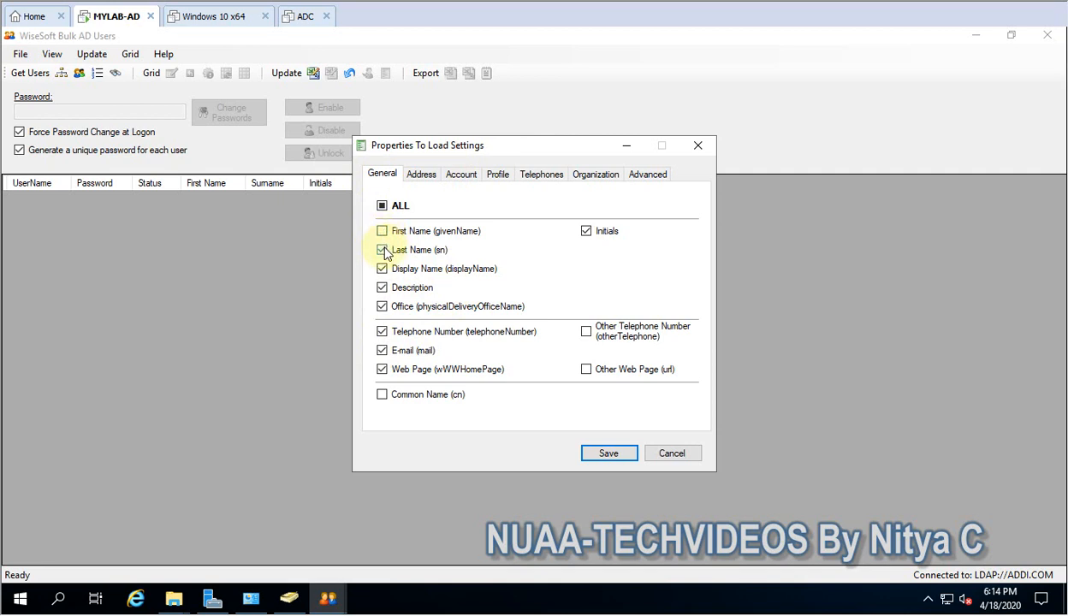
click(422, 175)
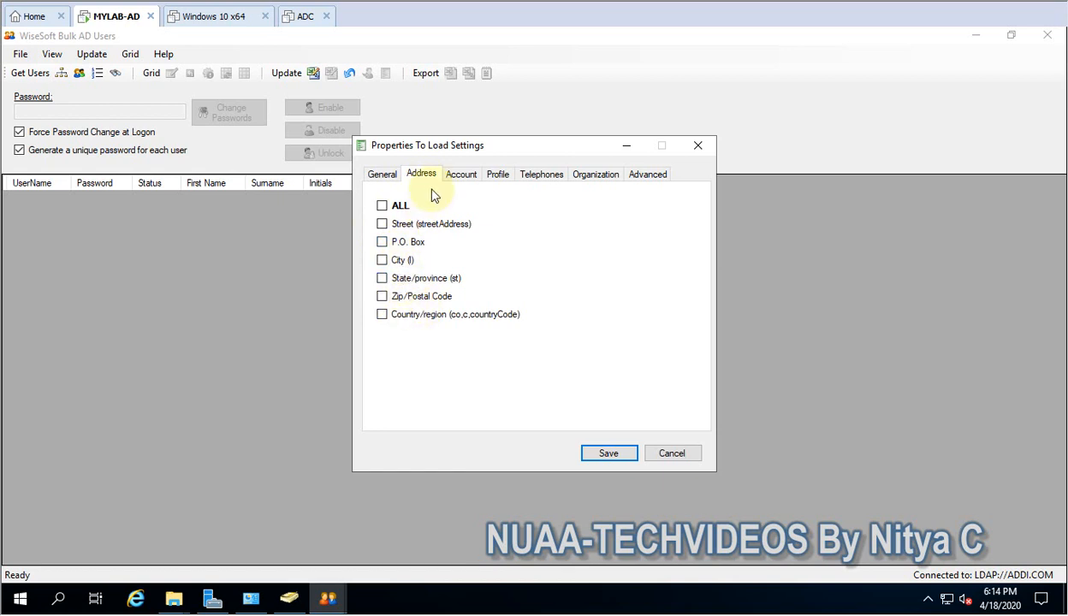
click(452, 176)
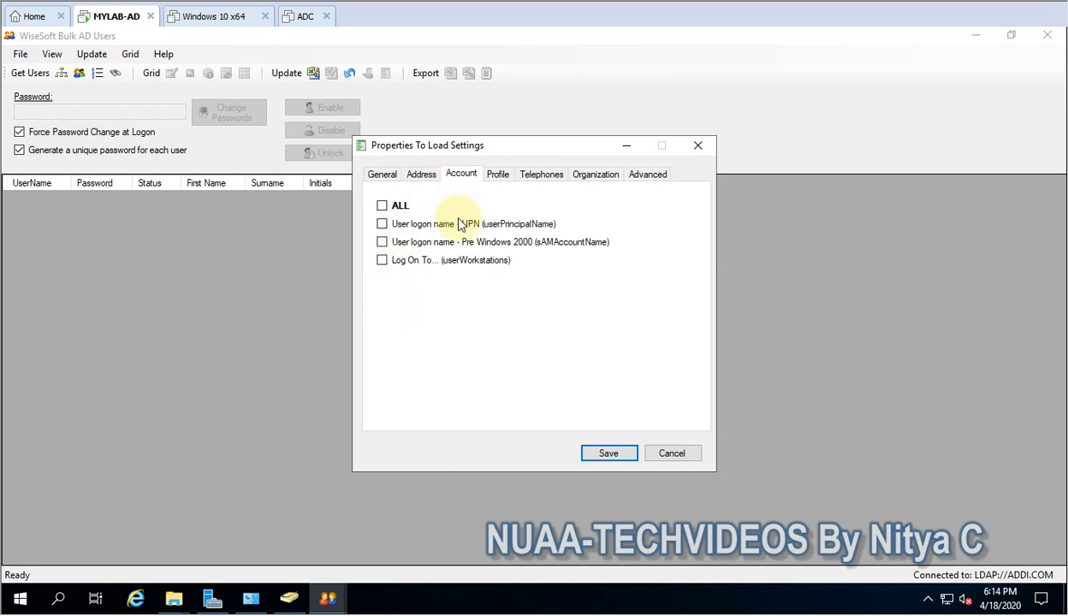
click(500, 176)
click(541, 177)
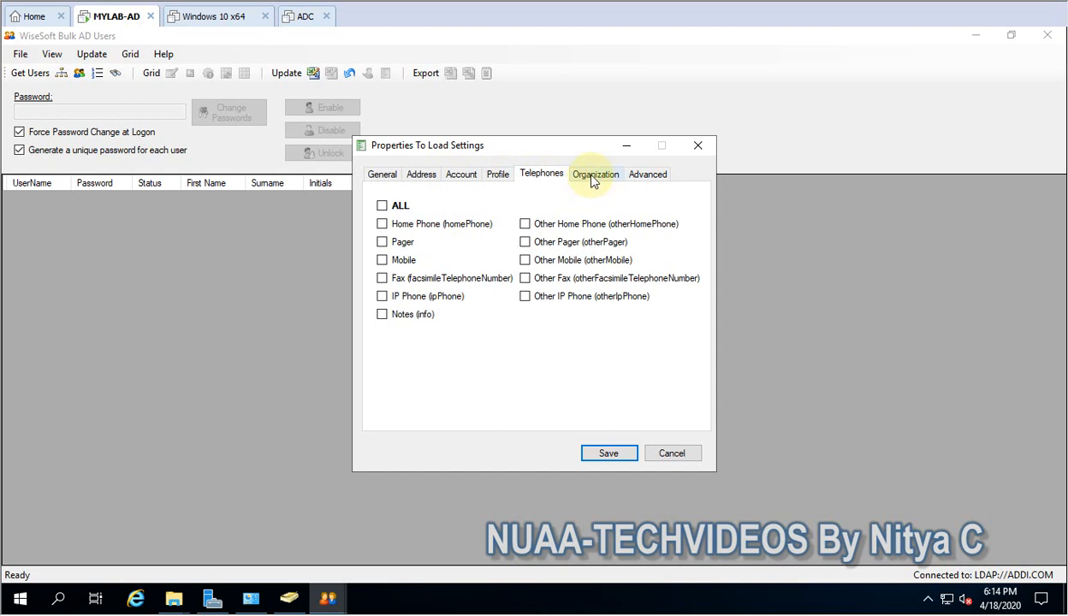
click(595, 175)
click(645, 176)
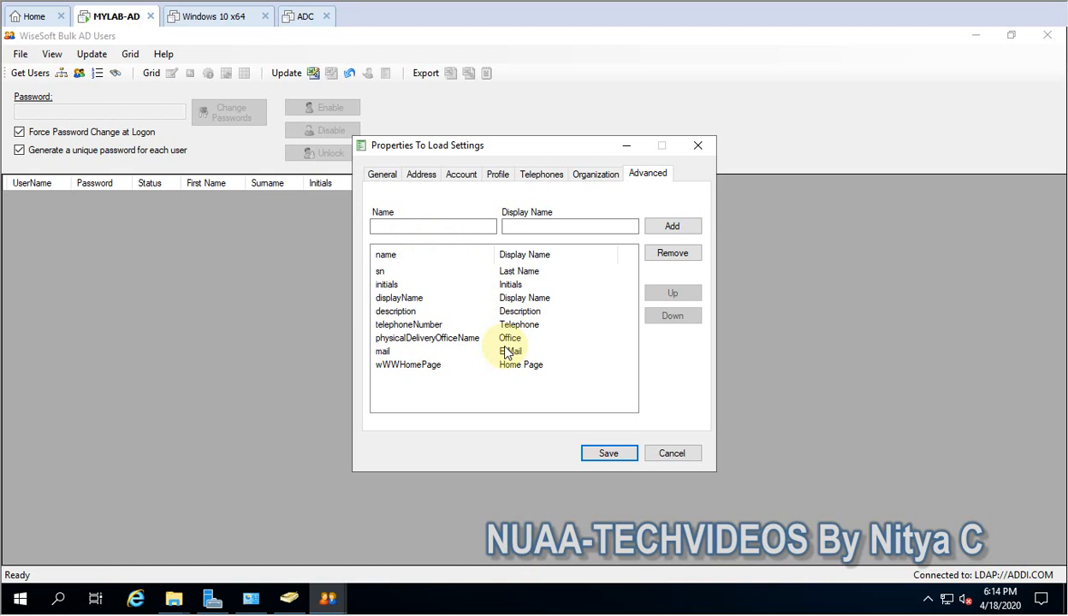
click(398, 226)
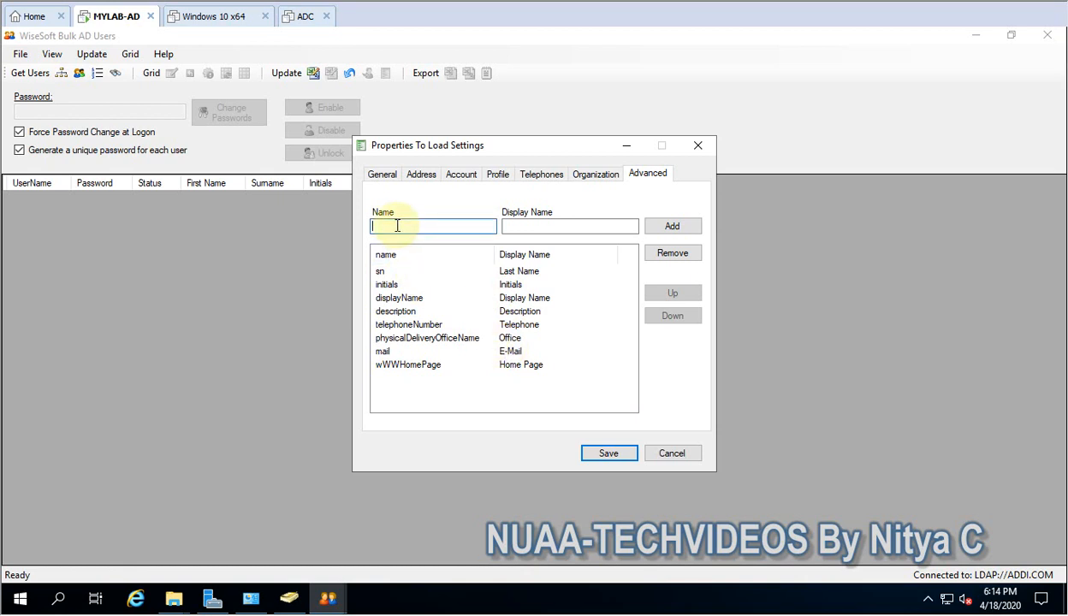
click(535, 227)
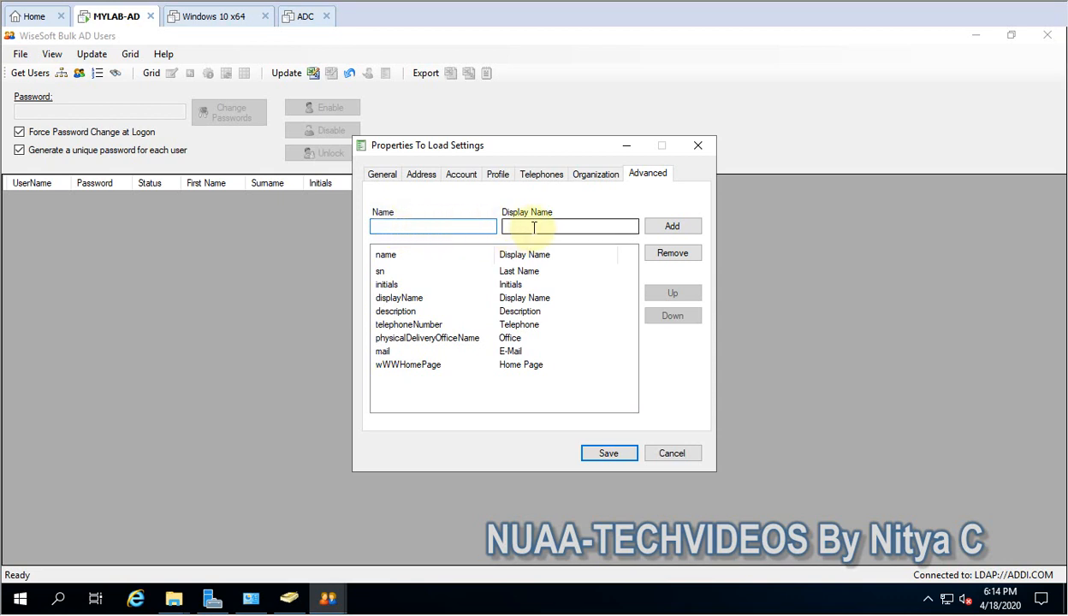
click(673, 454)
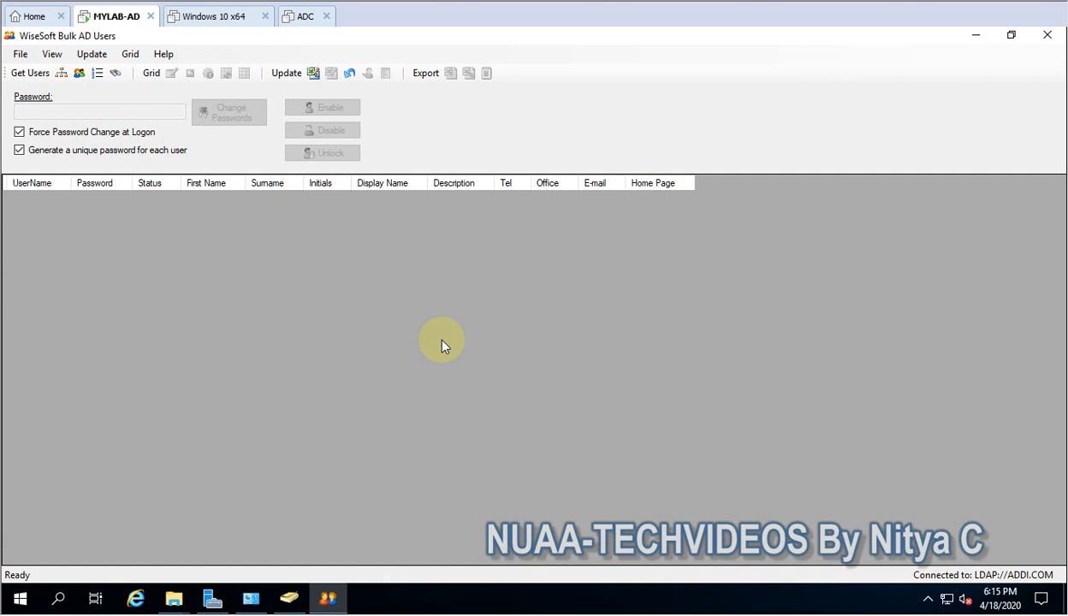
- Dismiss the OU selection for getting users and open the From List option for entering usernames instead
click(62, 76)
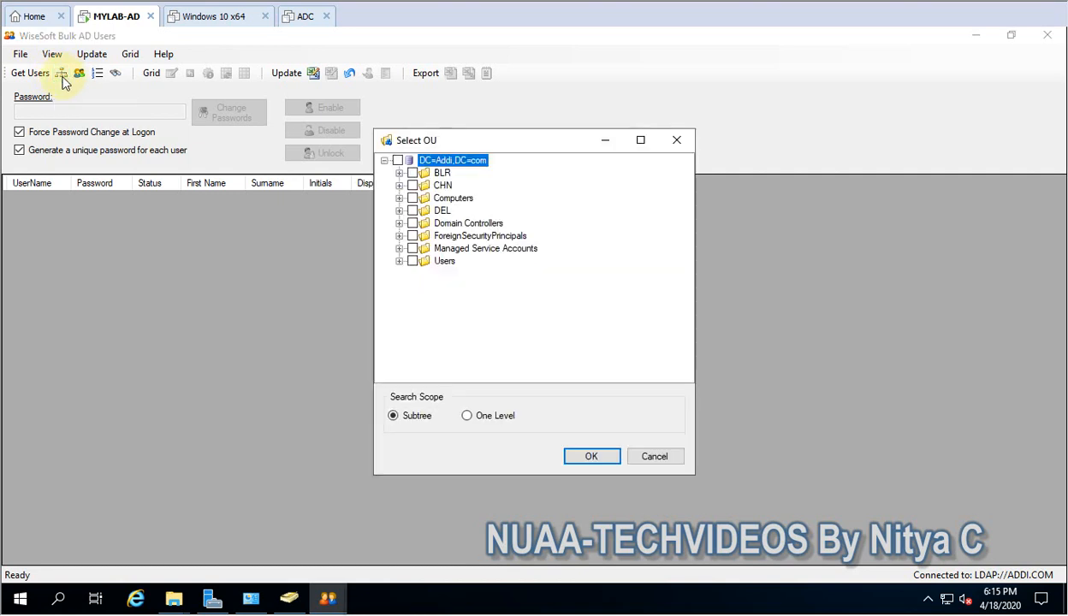
click(642, 455)
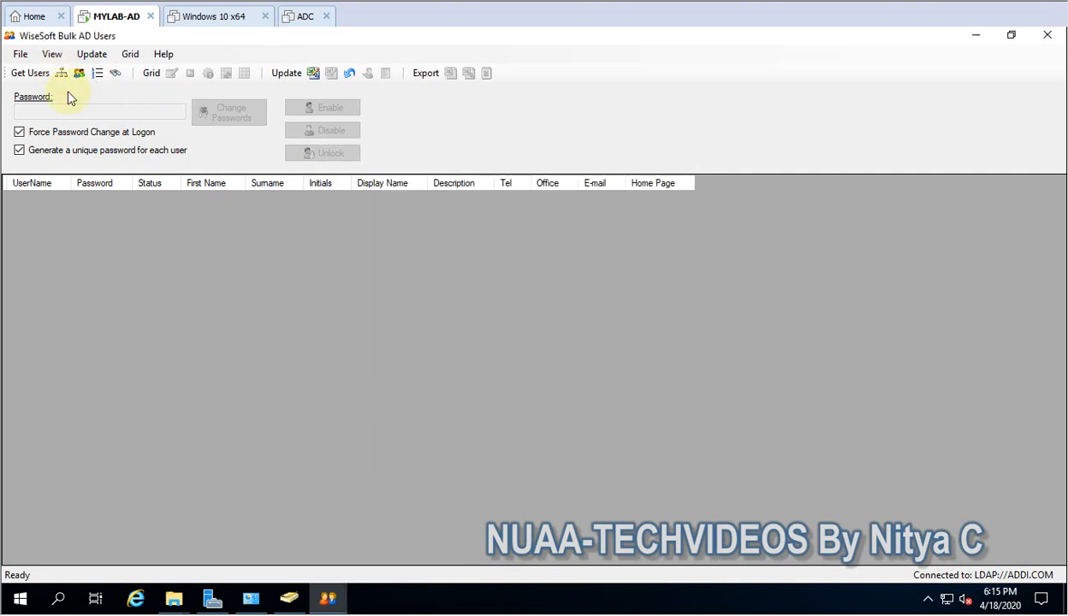
click(19, 54)
mouse_move(49, 93)
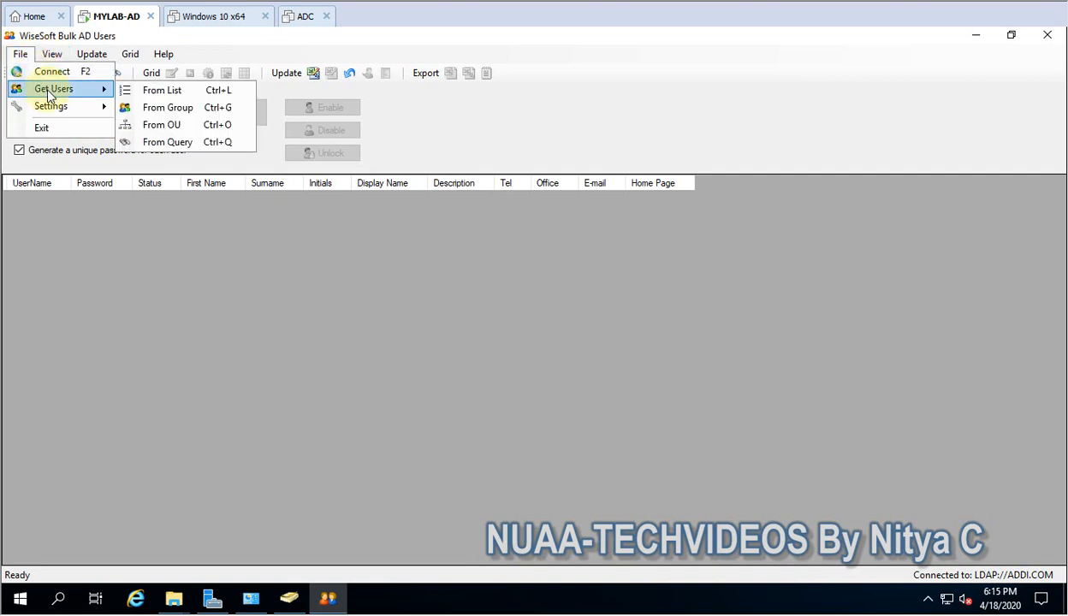
click(170, 91)
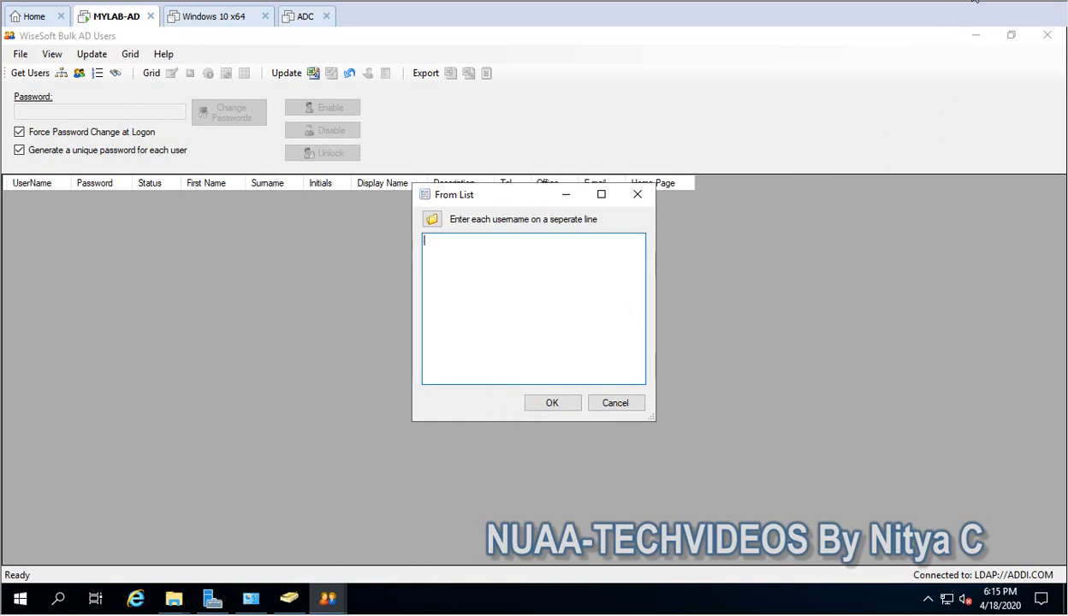
- Switch to Active Directory Users and Computers, copy the logon name from the last CHN user's account properties, and return to the From List entry
click(289, 600)
double_click(311, 143)
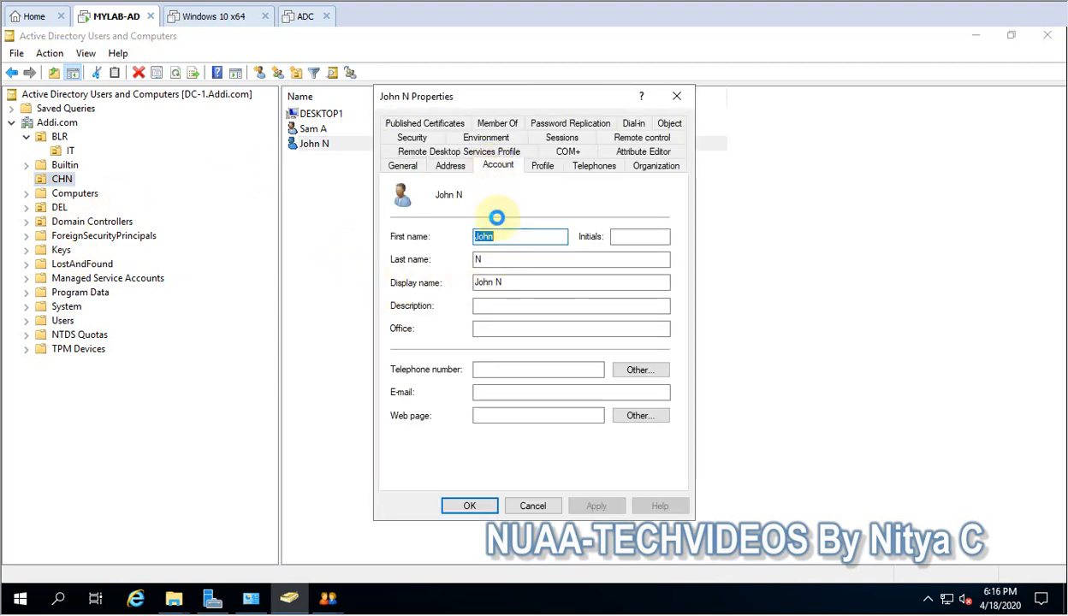
click(496, 166)
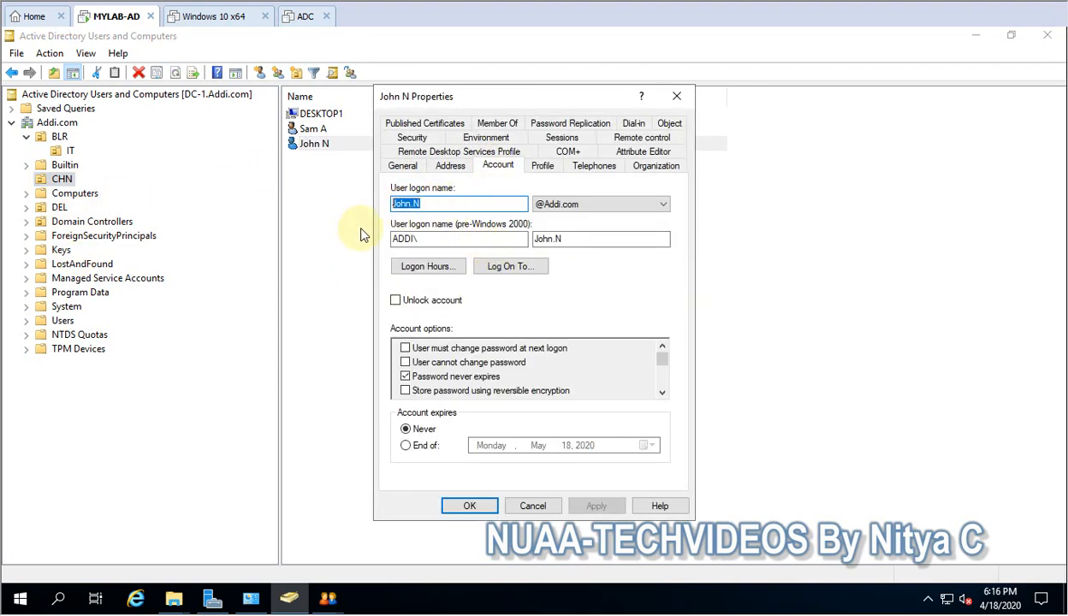
click(530, 505)
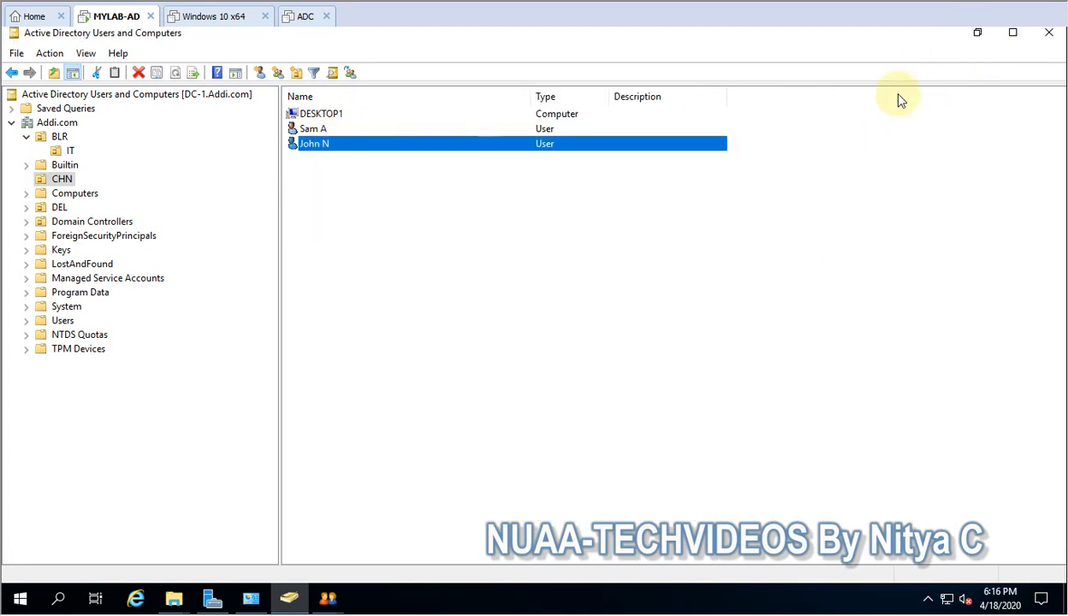
click(976, 35)
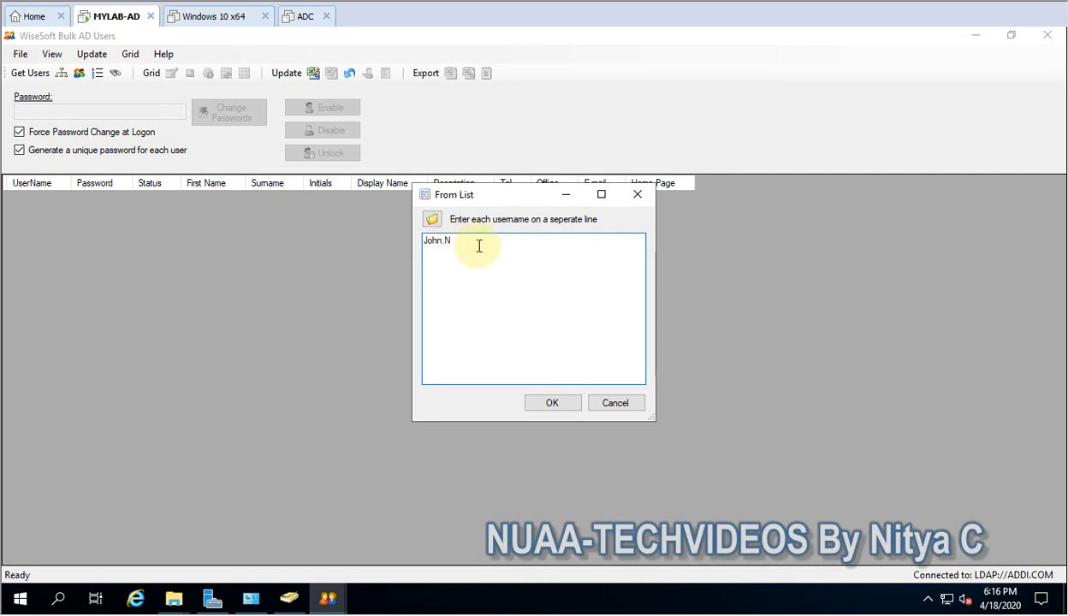
- Load the user from the entered username list, and clear the grid
click(544, 401)
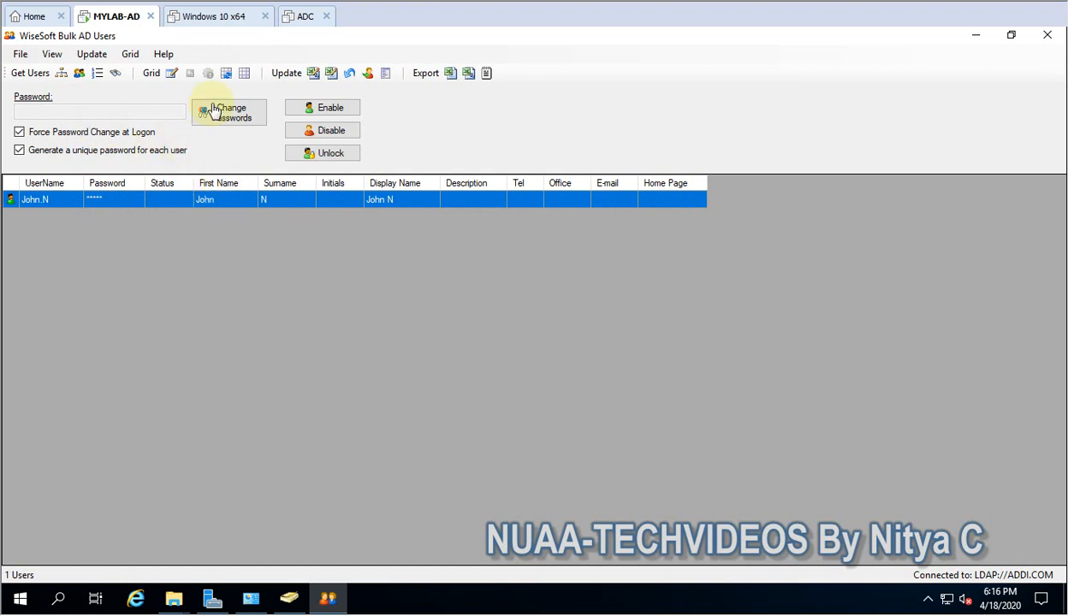
click(92, 54)
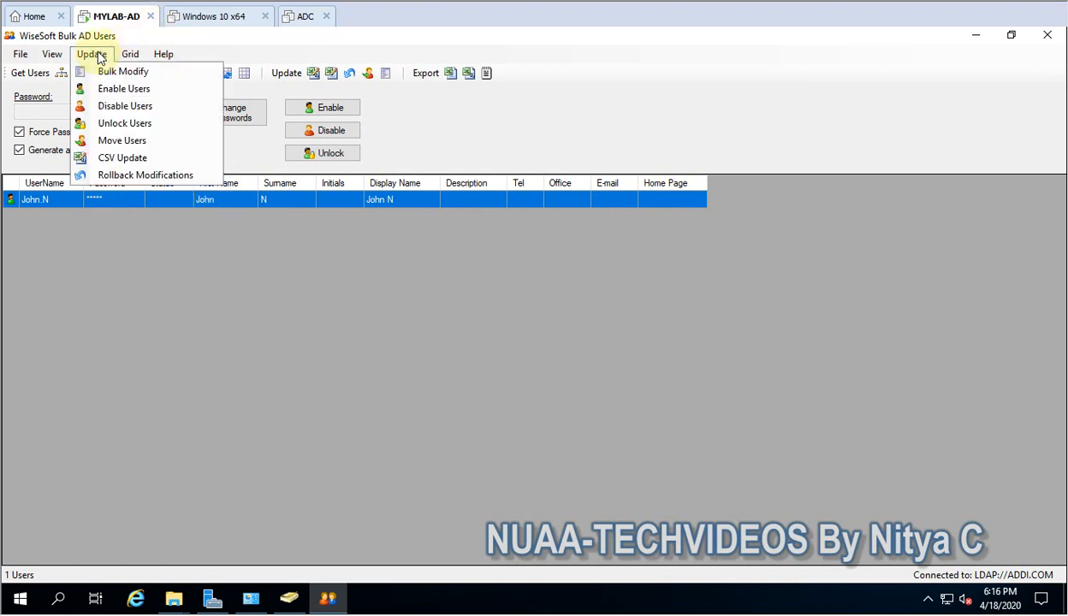
click(130, 54)
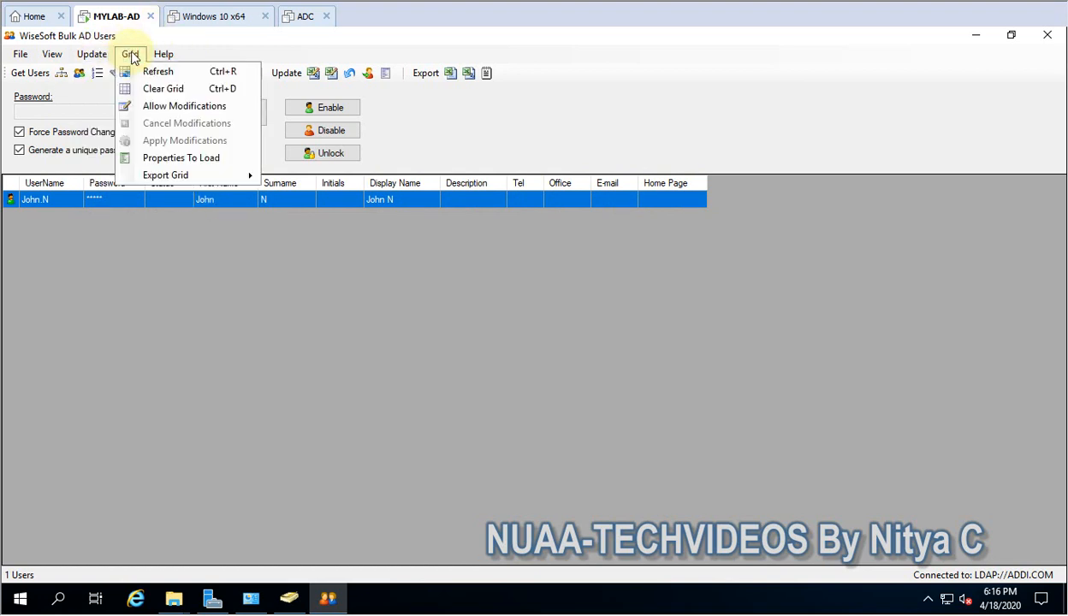
click(162, 88)
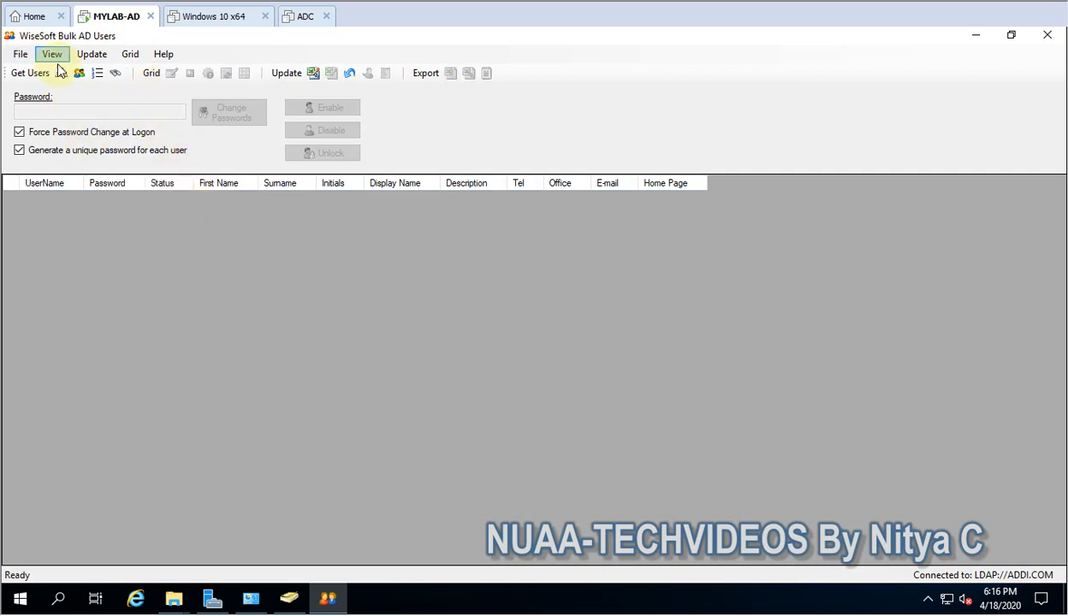
- Open the option for getting users from a group and select the IT group
click(21, 55)
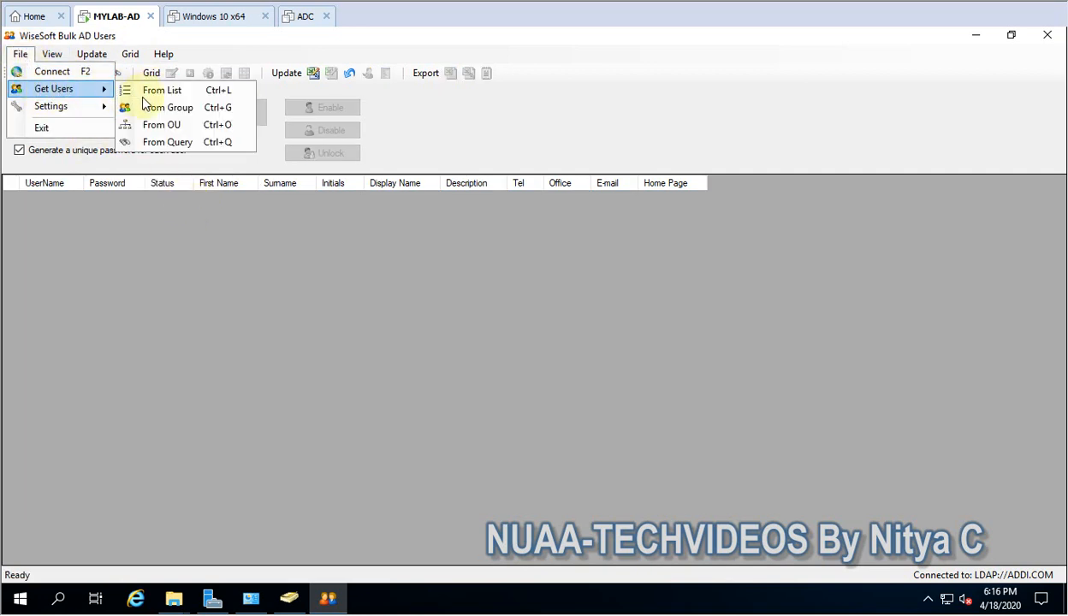
click(172, 116)
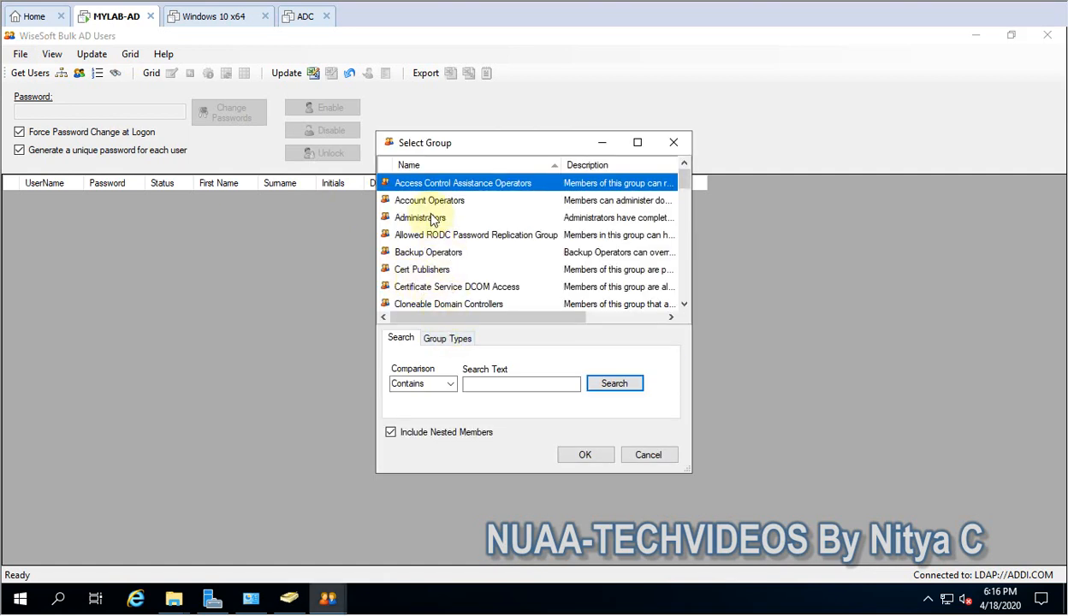
click(421, 219)
scroll(475, 287, down, 5)
scroll(477, 289, down, 2)
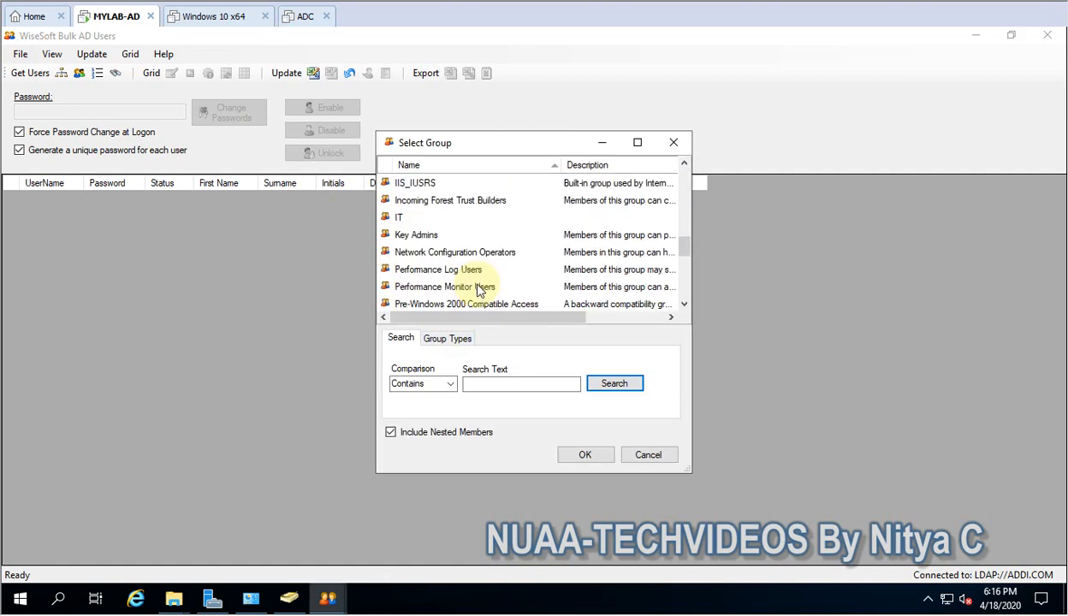
click(403, 216)
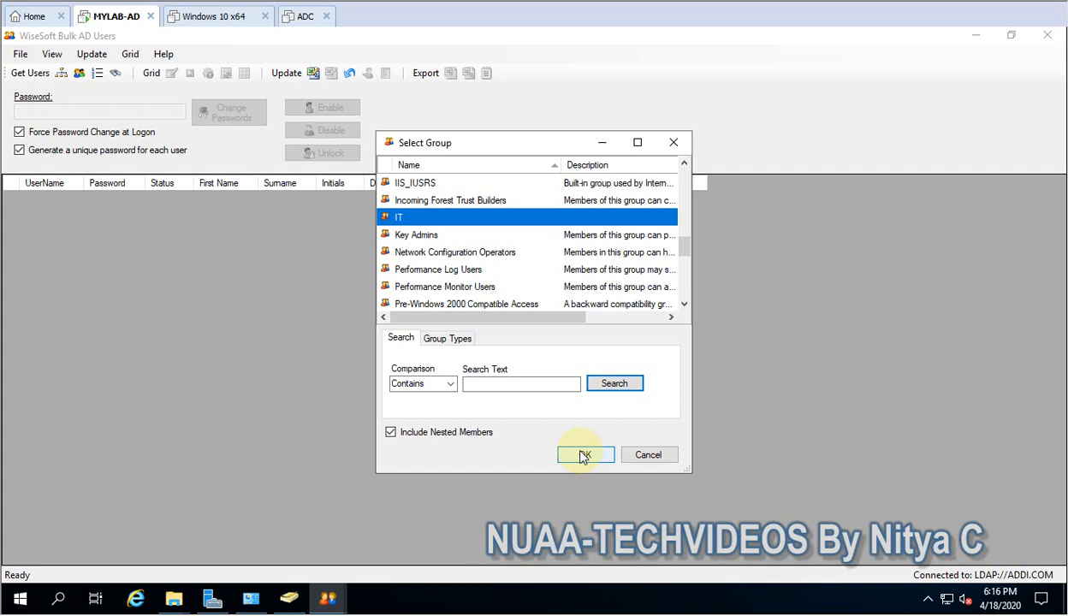
- Review the search comparison options and group types for the group selection, and load the IT group's members with the Contains comparison kept
click(452, 383)
click(454, 389)
click(453, 387)
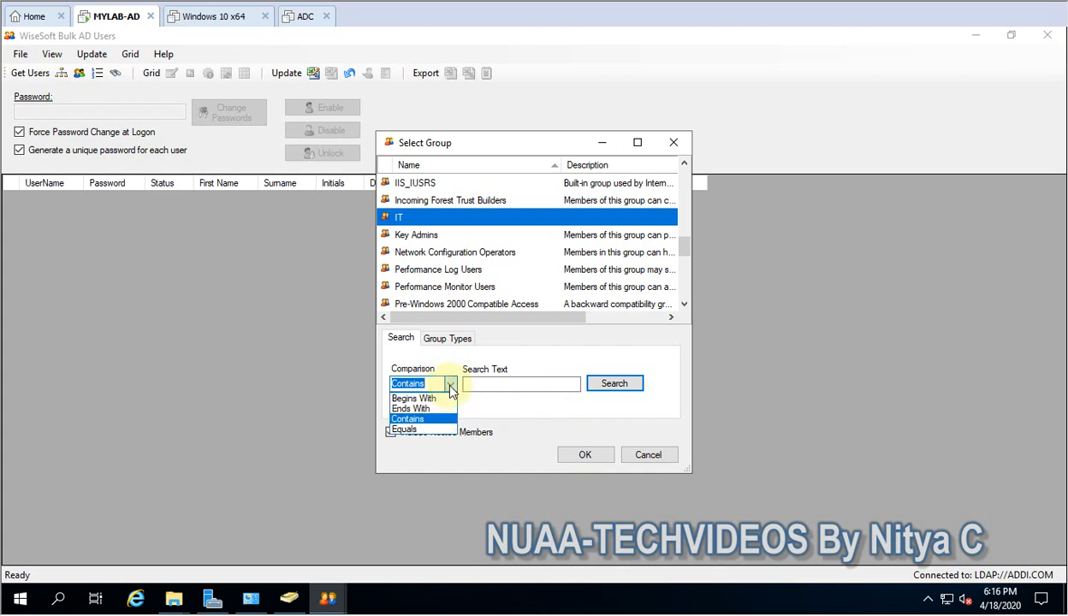
click(448, 382)
click(446, 339)
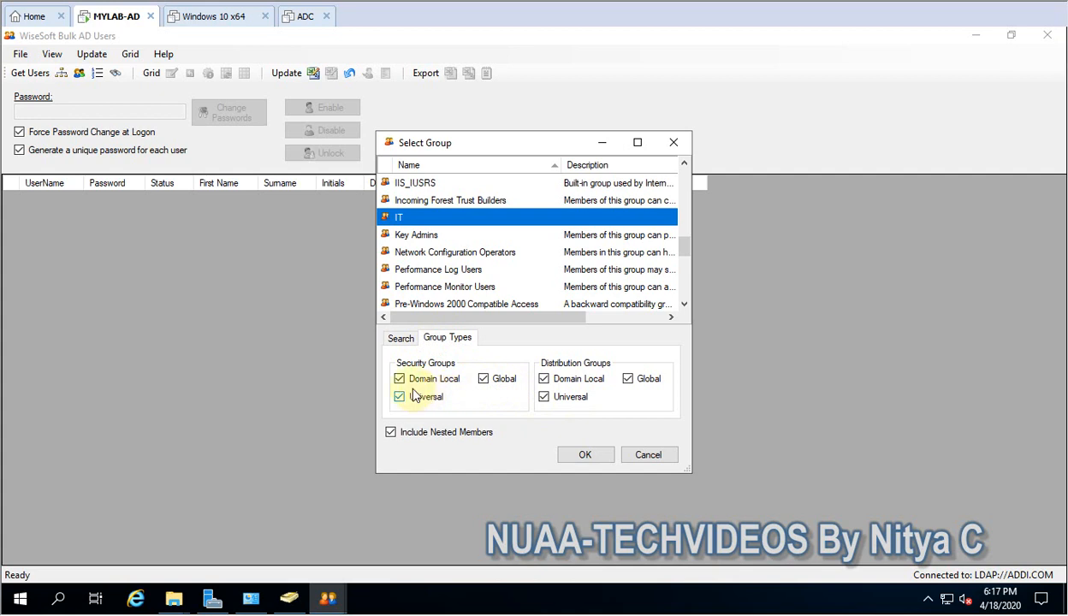
click(404, 345)
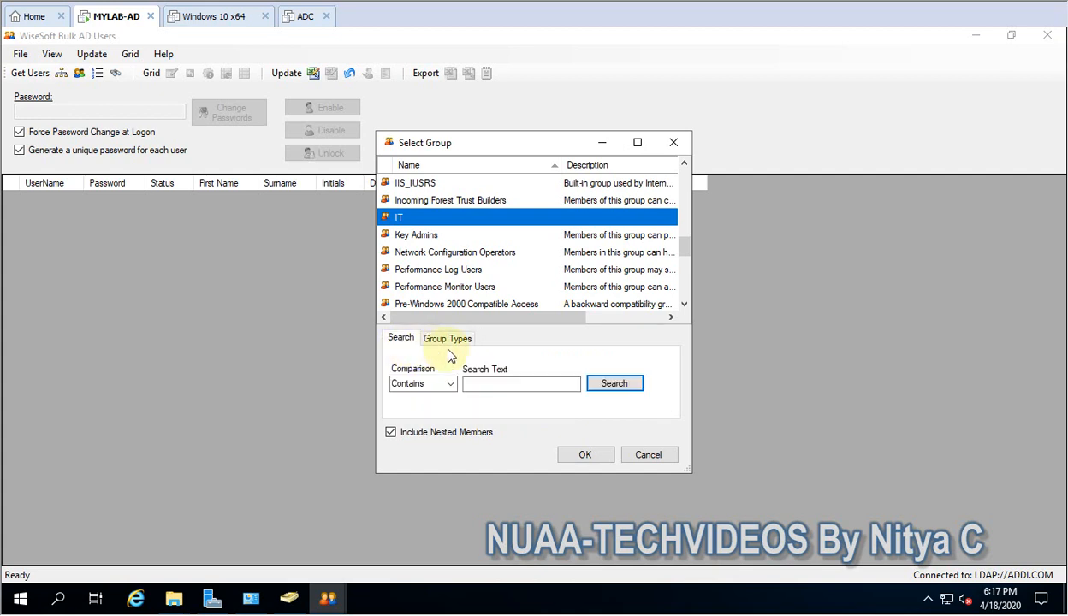
click(585, 456)
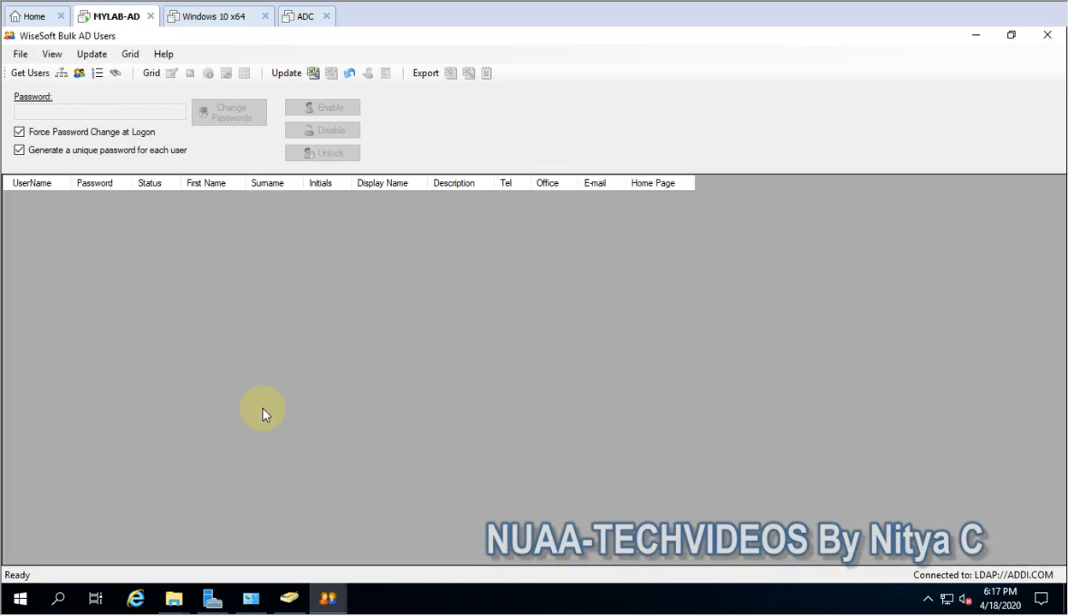
- Switch to Active Directory Users and Computers, add test user5 by logon name 150 to the BLR IT group's members, and return to Bulk AD Users
click(290, 599)
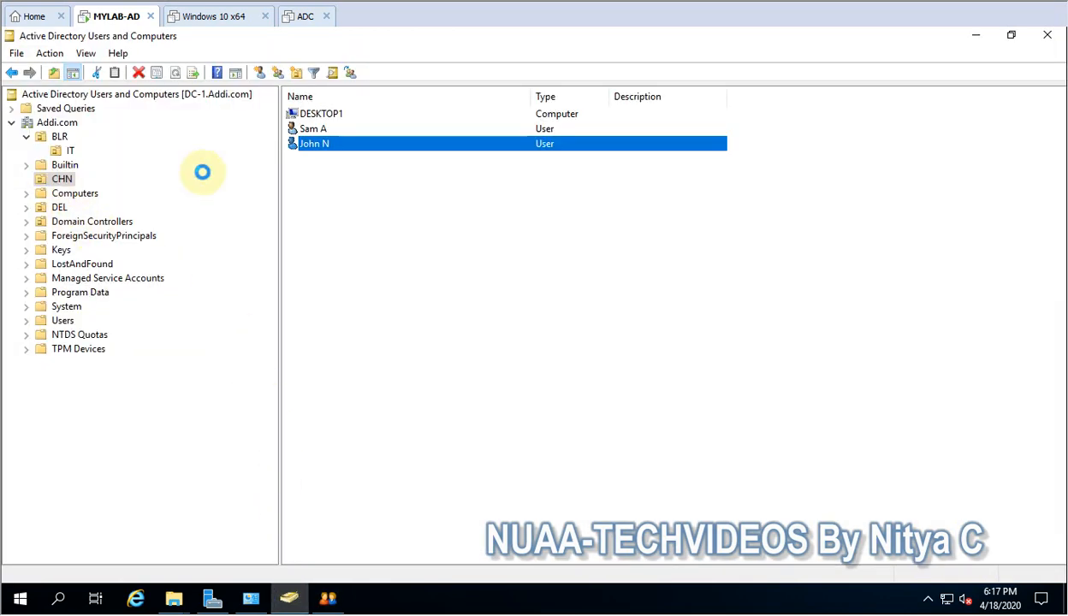
double_click(308, 115)
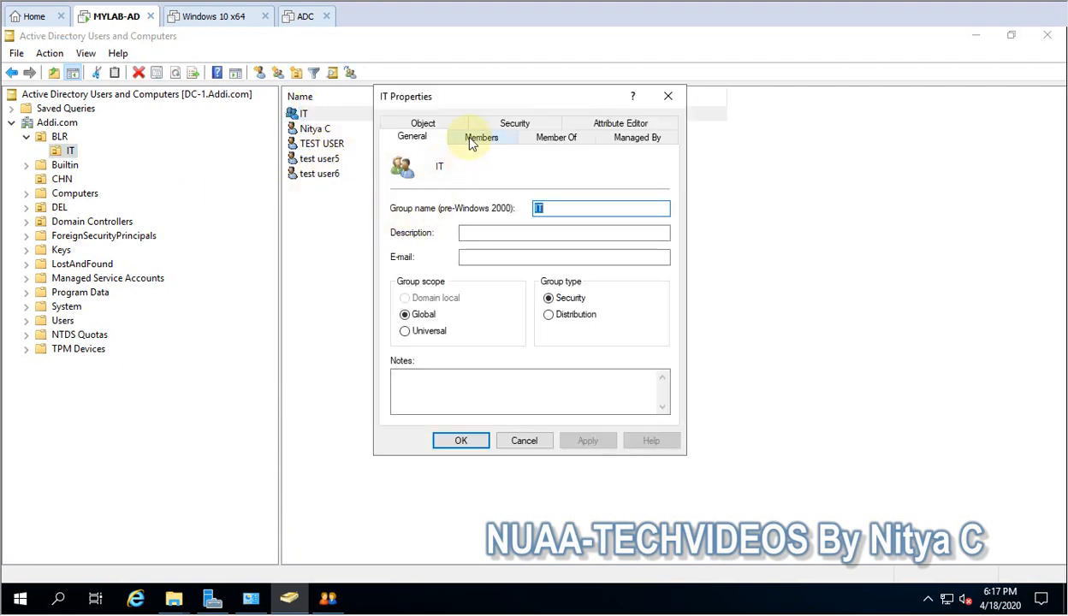
click(476, 138)
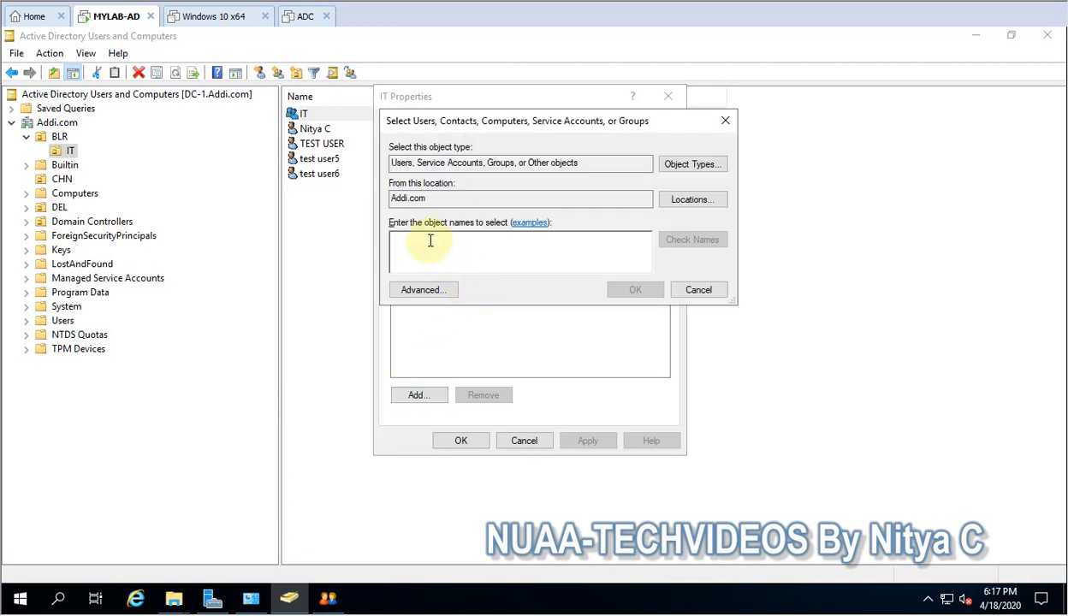
text(tes)
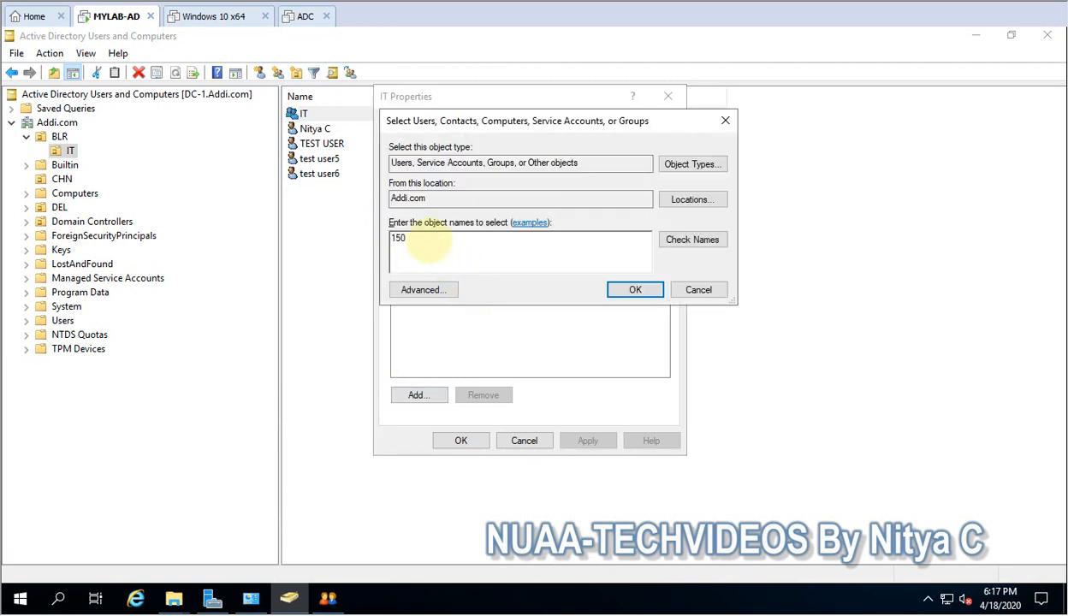
click(676, 240)
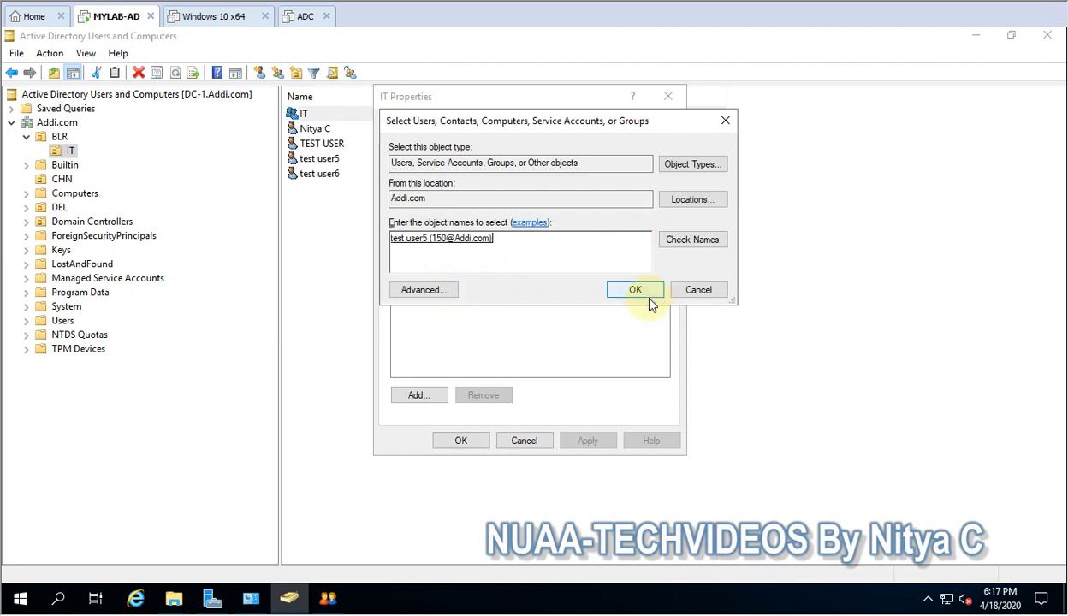
click(636, 290)
click(578, 445)
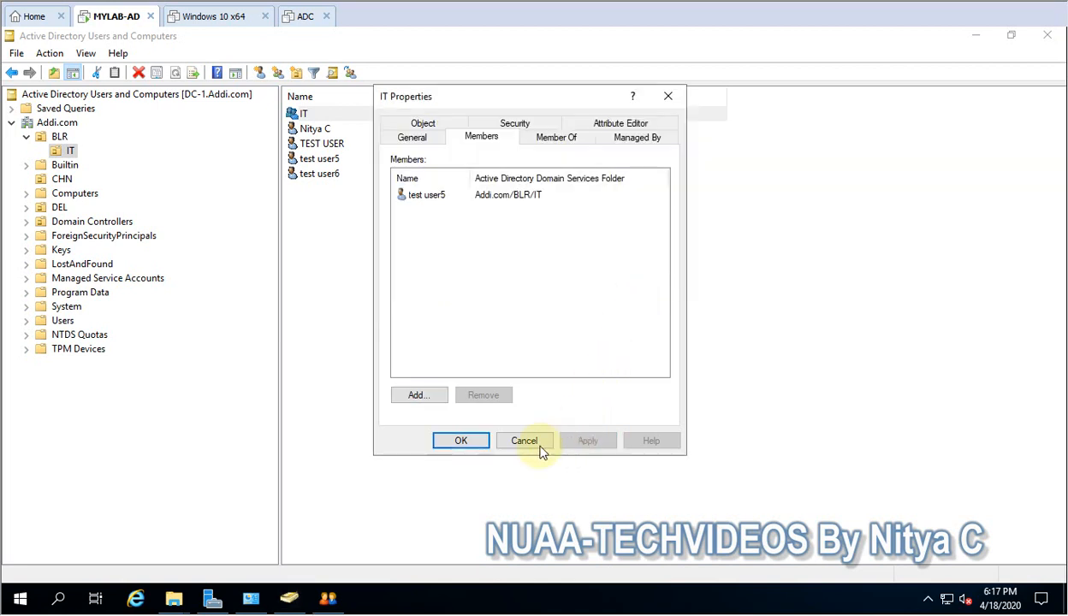
click(465, 440)
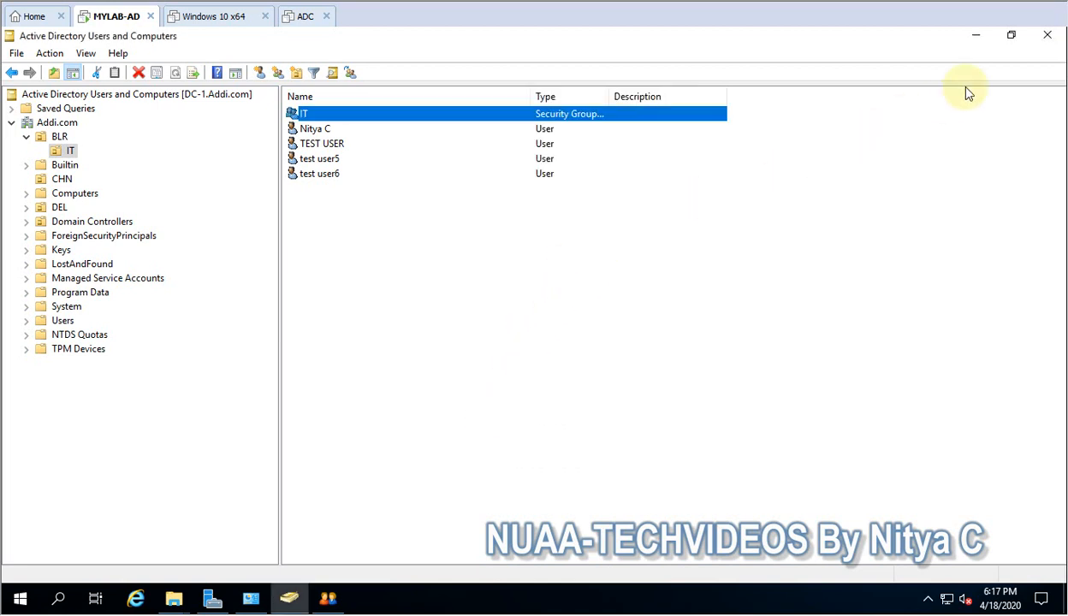
click(975, 36)
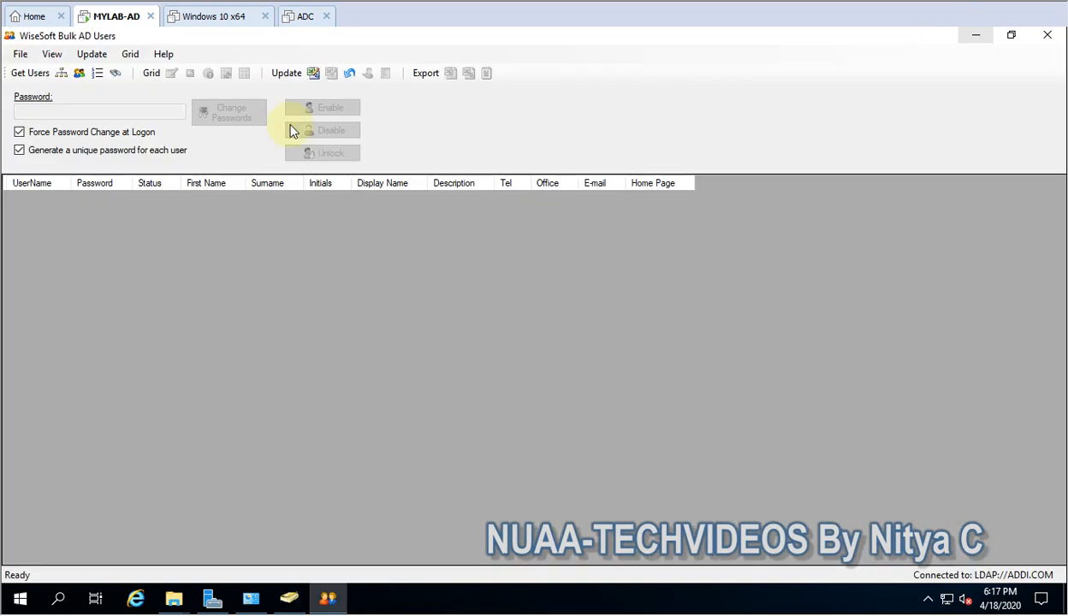
- Get users from the IT group with nested members included
click(20, 54)
mouse_move(60, 89)
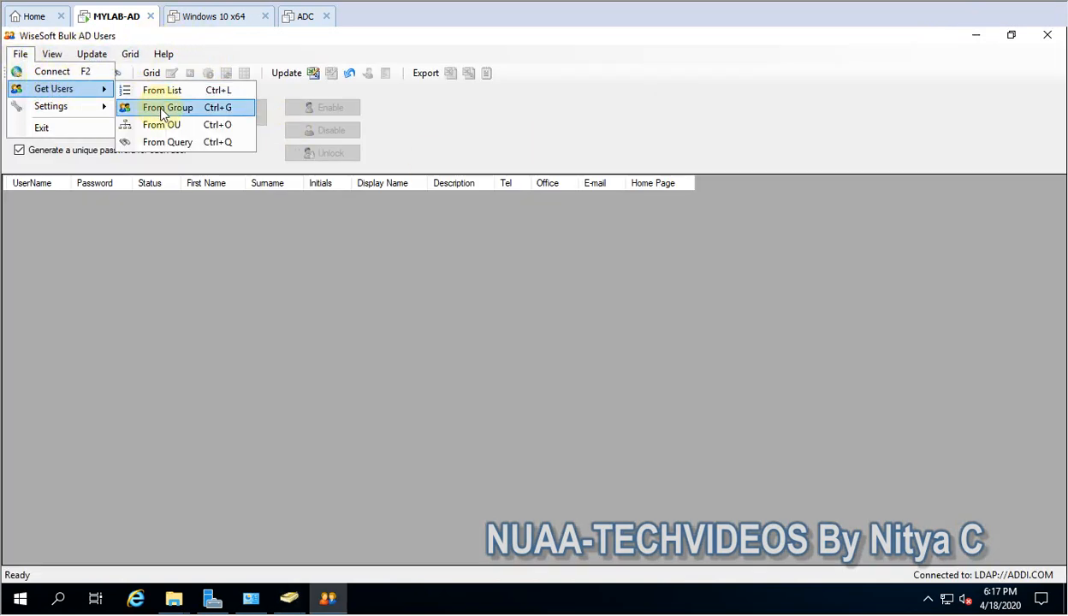
click(160, 108)
click(463, 272)
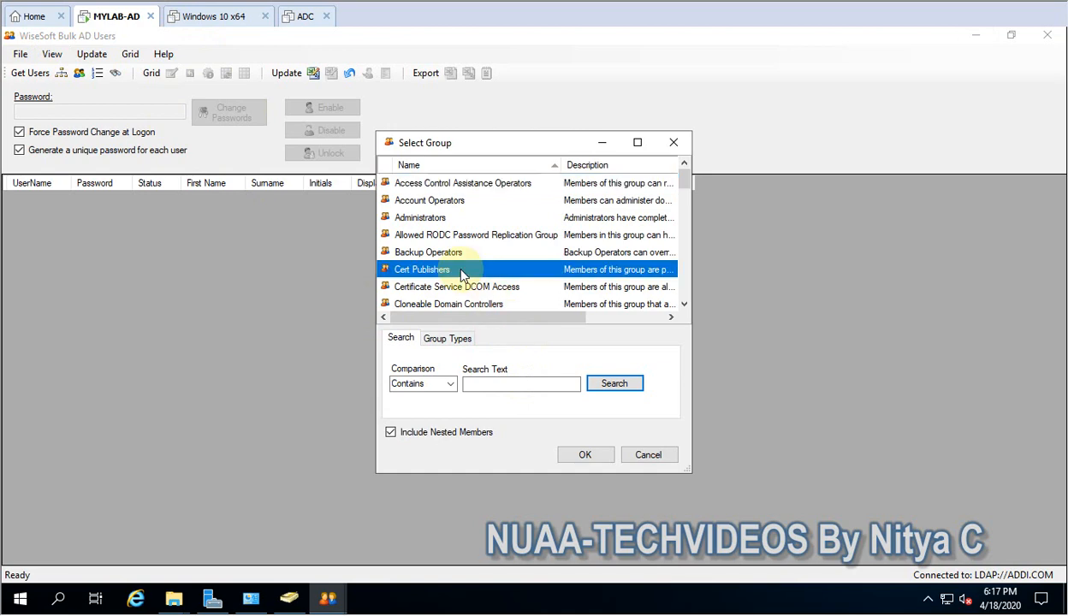
scroll(460, 269, down, 8)
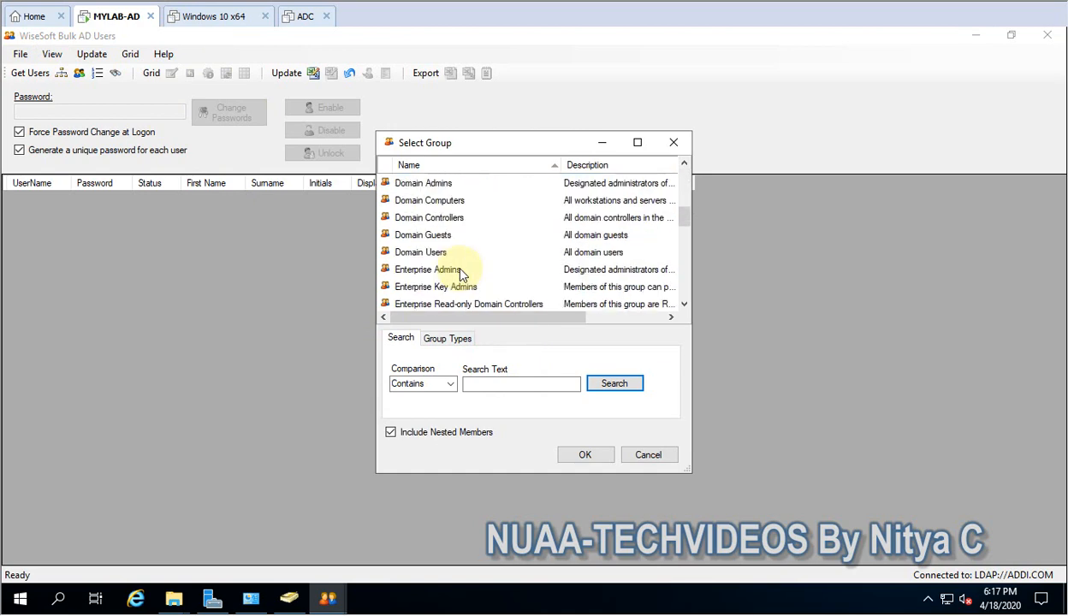
click(400, 215)
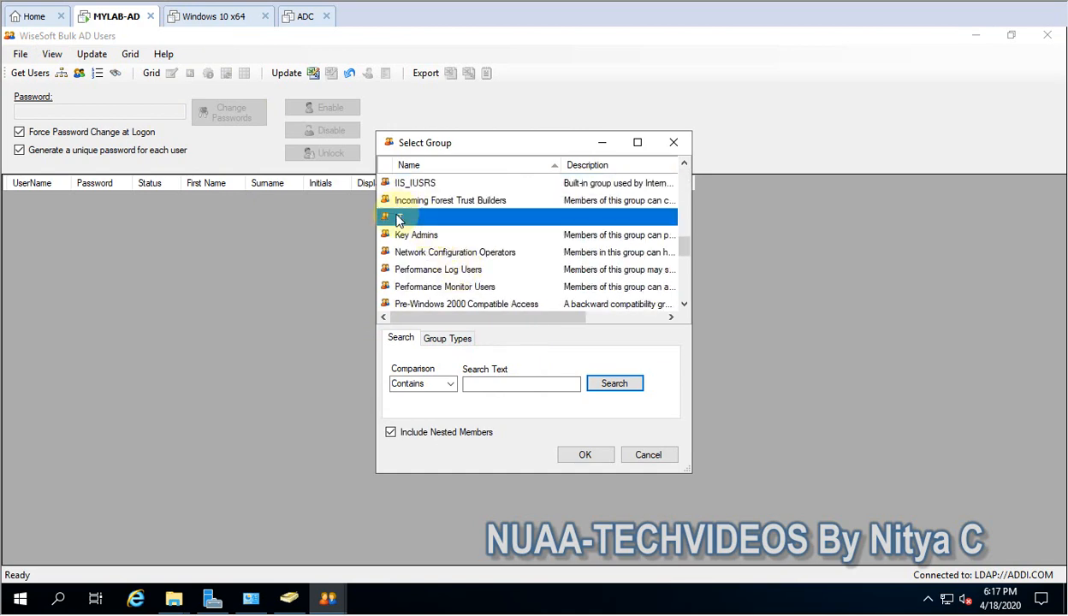
click(573, 462)
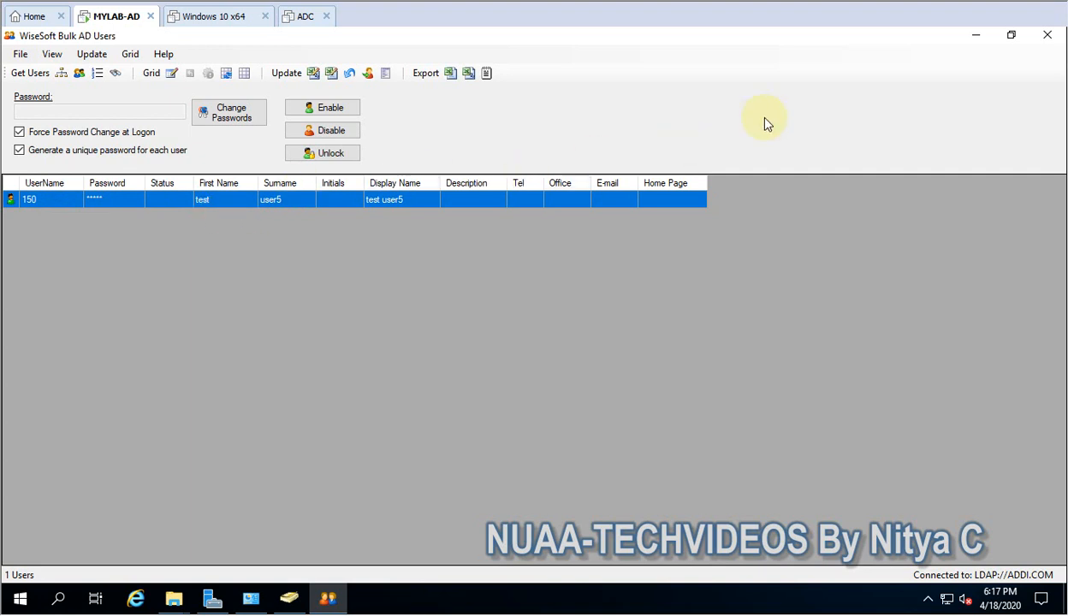
- Clear the grid and mark the BLR organizational unit for getting users from an OU
click(126, 54)
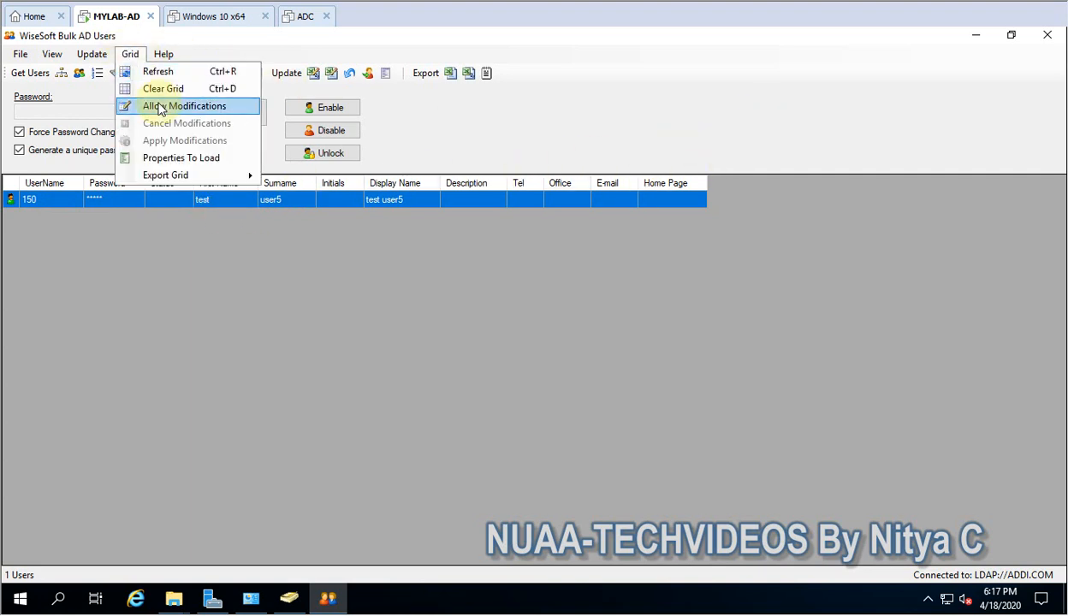
click(159, 87)
click(20, 55)
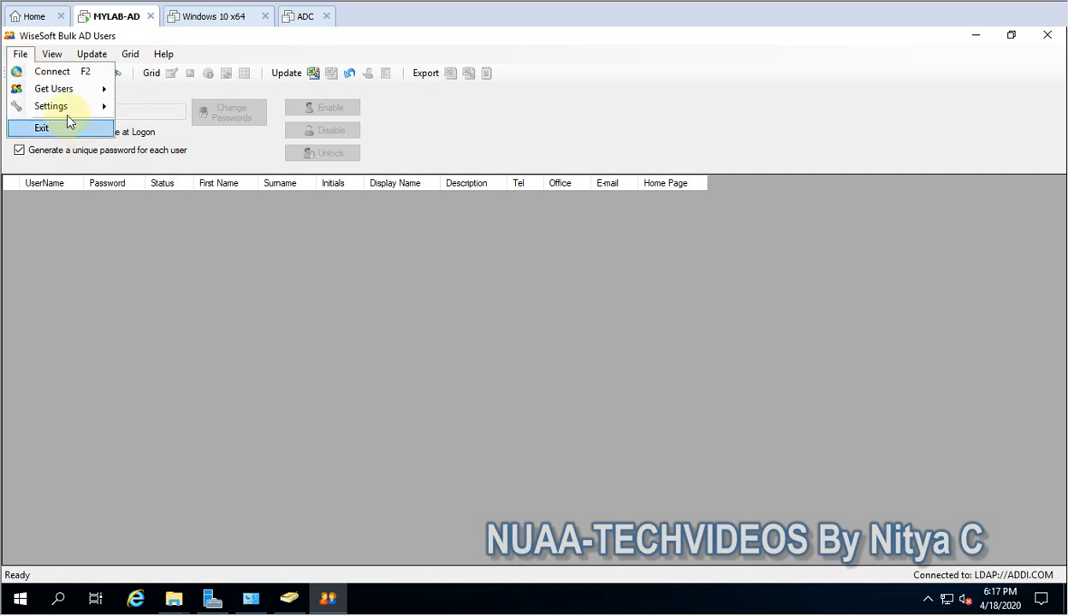
mouse_move(67, 89)
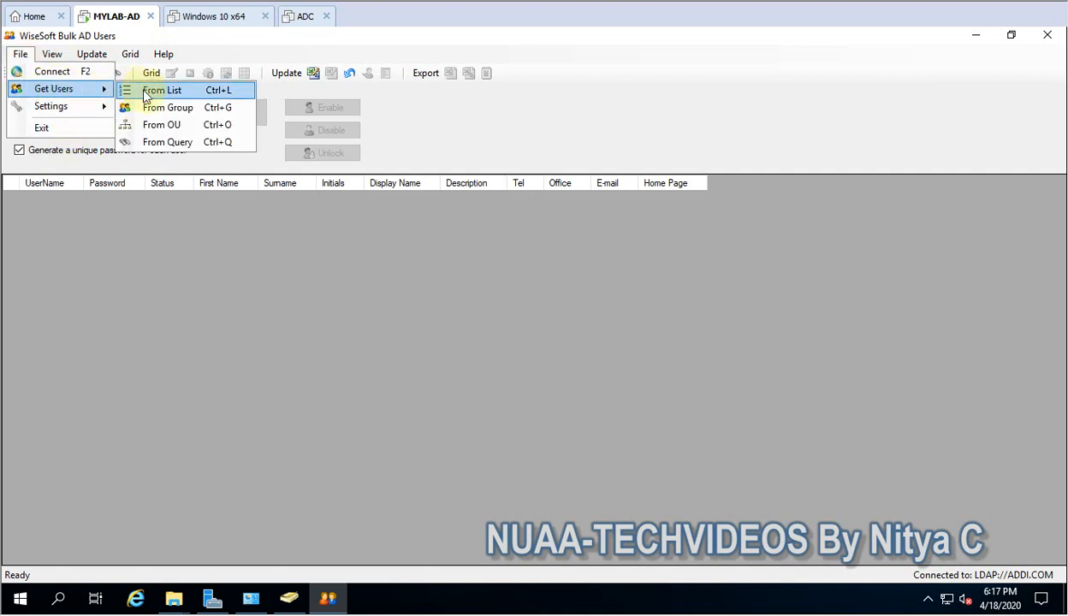
click(208, 130)
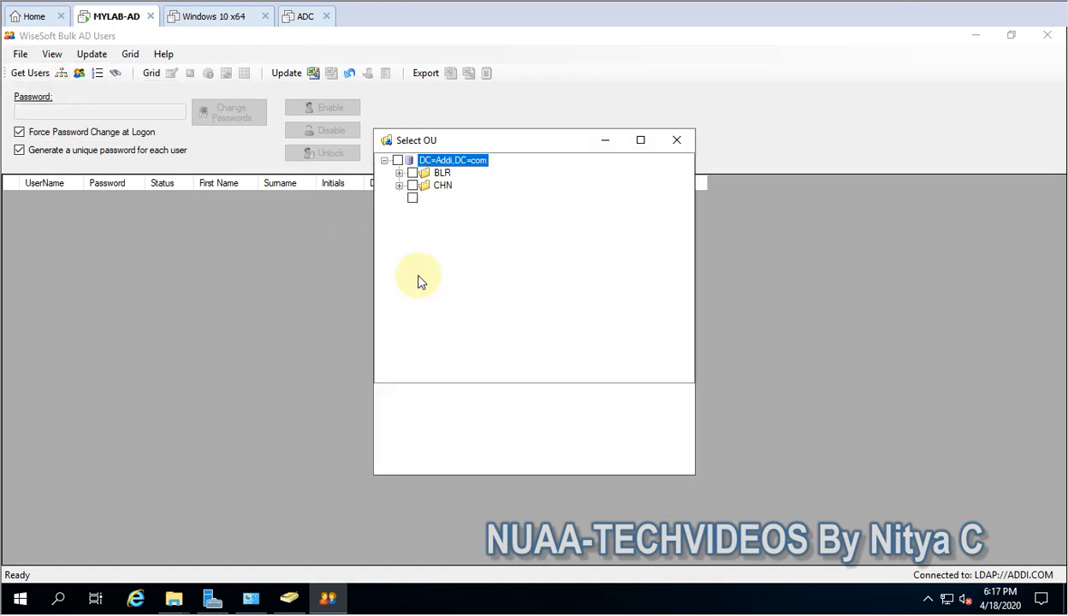
click(413, 173)
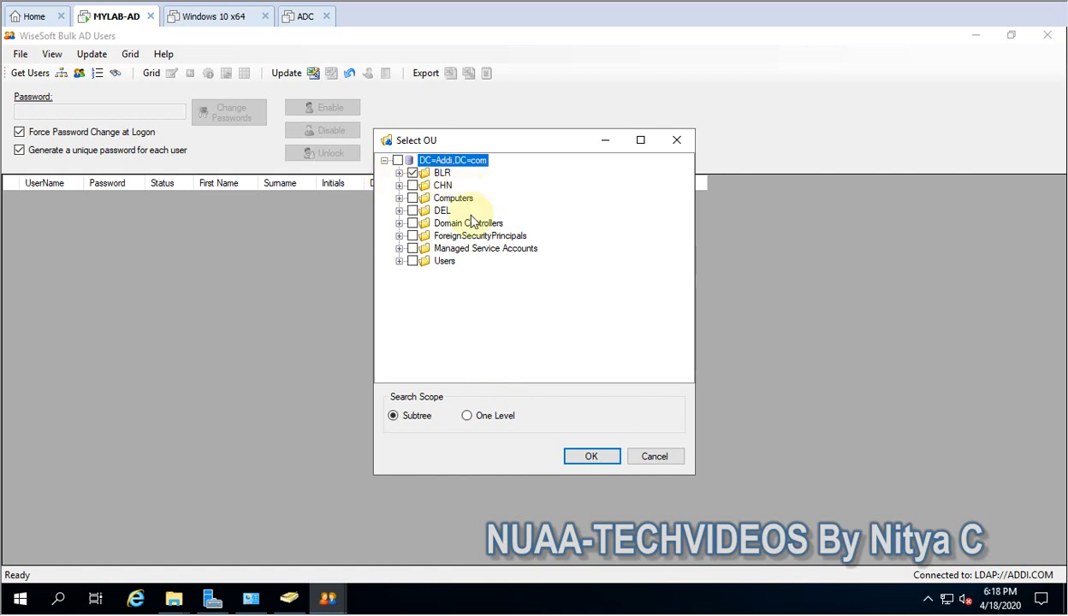
- Expand BLR to check its IT sub-unit, and load the users of both with the Subtree search scope
click(601, 458)
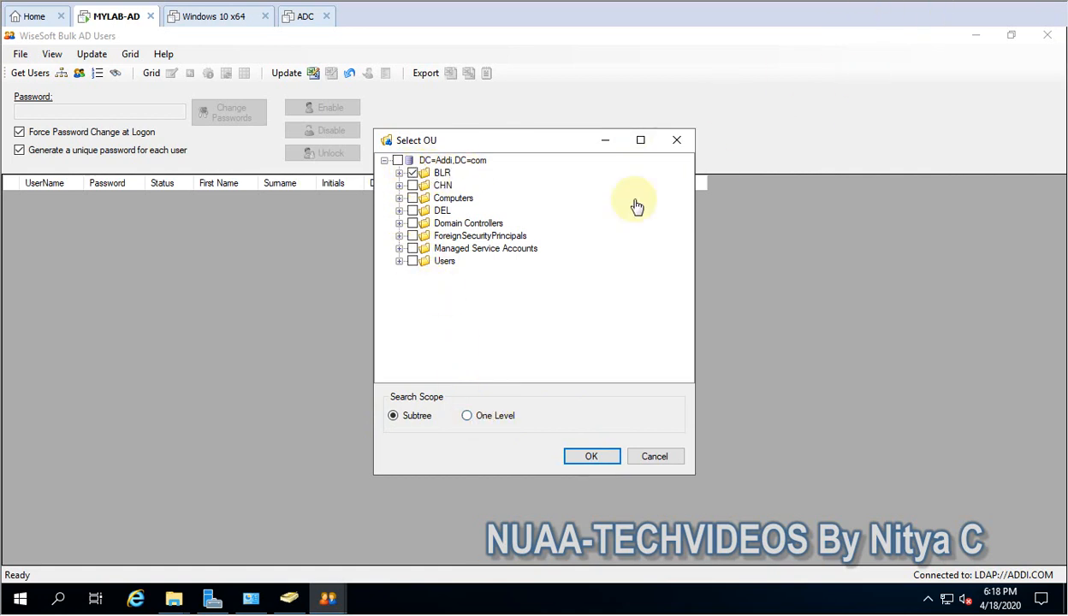
click(399, 173)
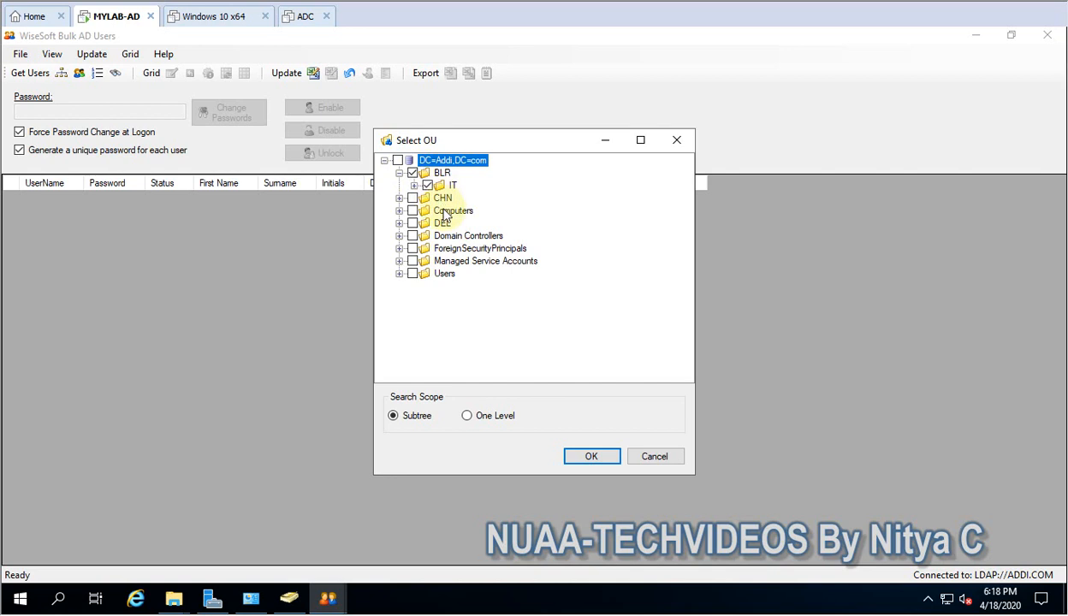
click(412, 173)
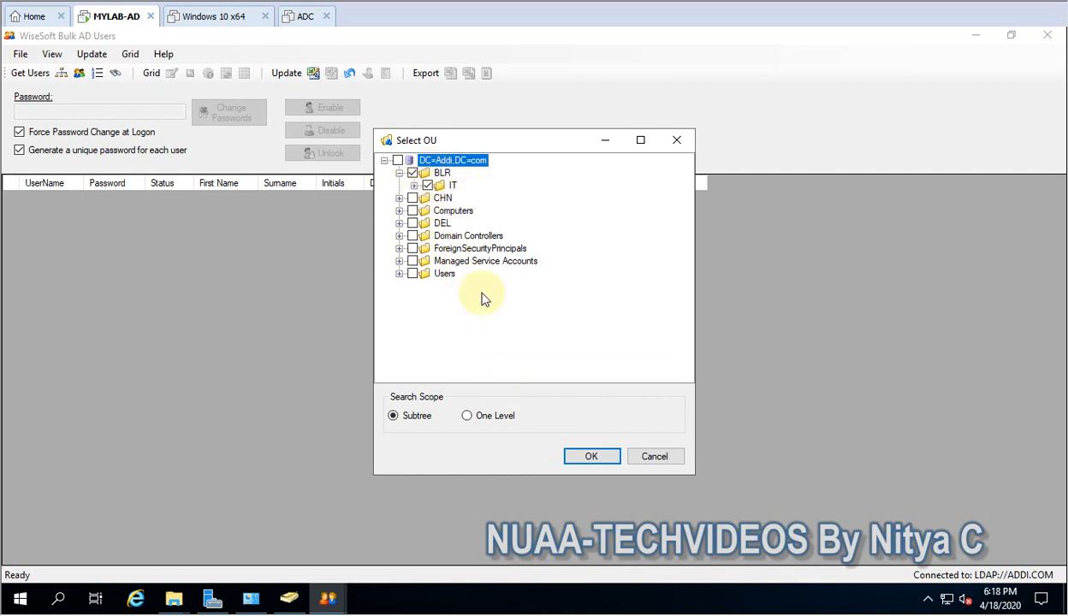
click(587, 459)
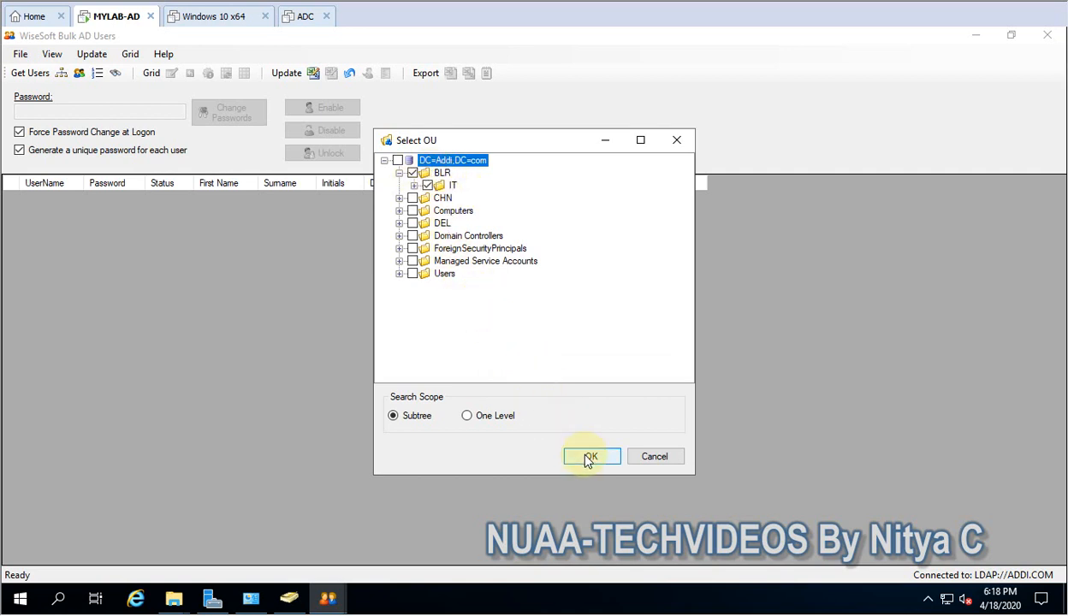
click(589, 458)
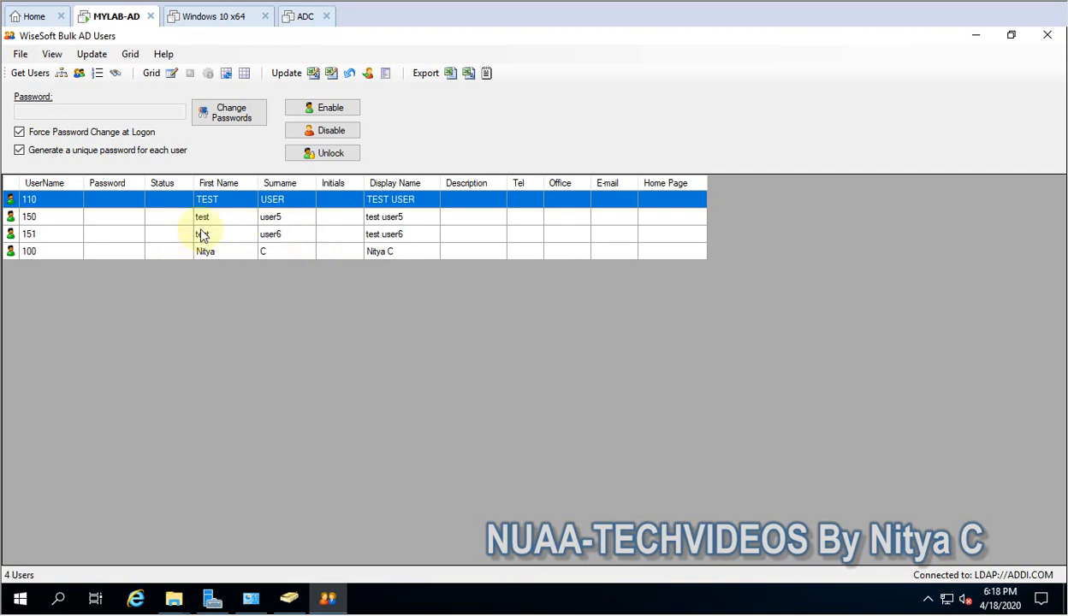
- Clear the loaded users from the grid
click(92, 54)
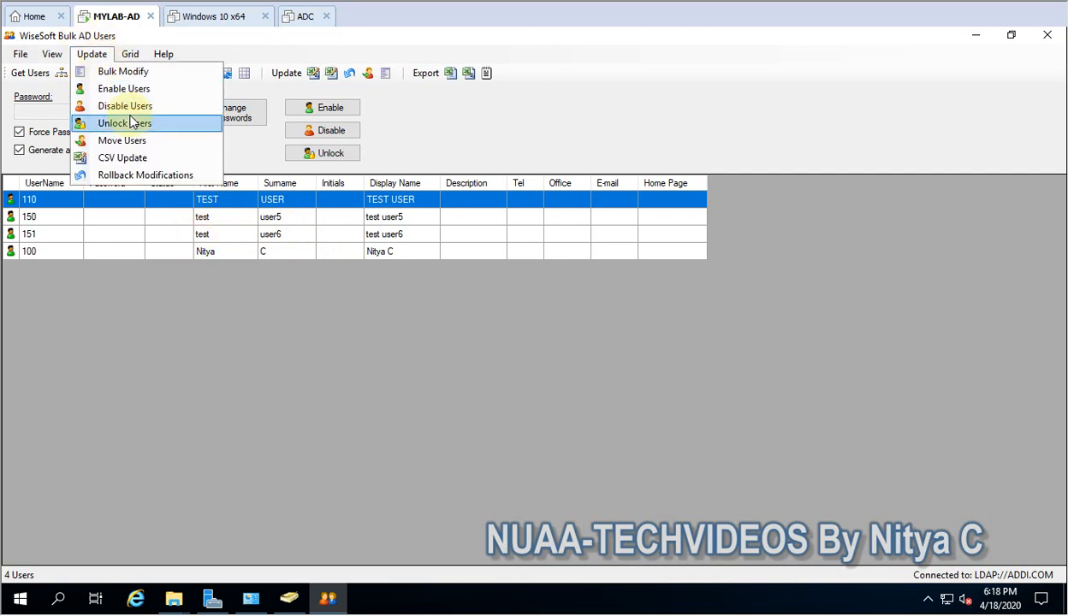
mouse_move(130, 54)
key(Return)
- Get users through an LDAP query on ADDI.COM with the common filter Account expires in 7 days
click(19, 54)
mouse_move(53, 89)
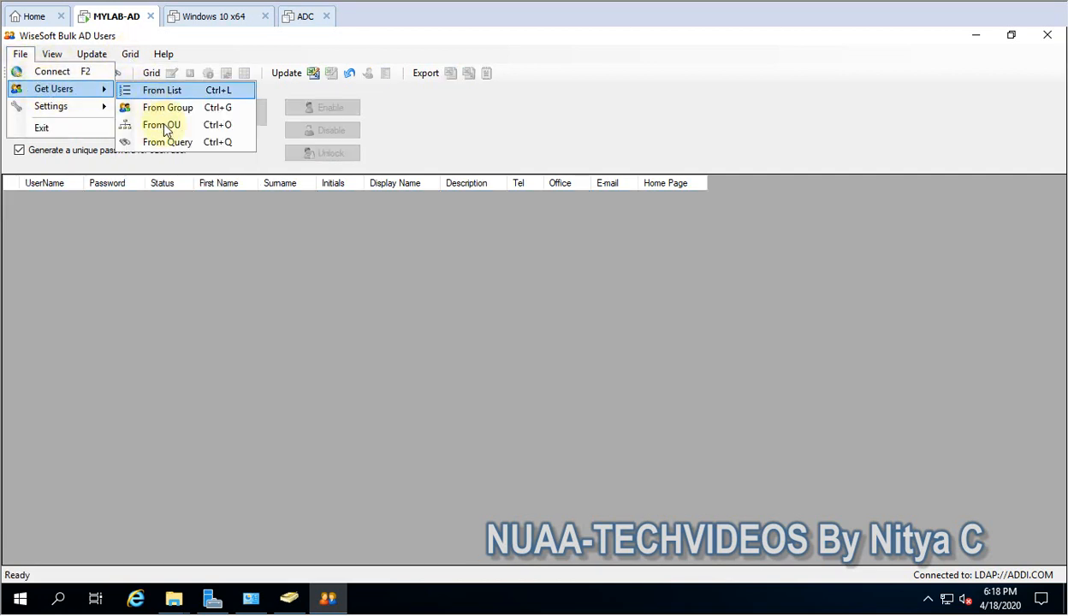
click(177, 142)
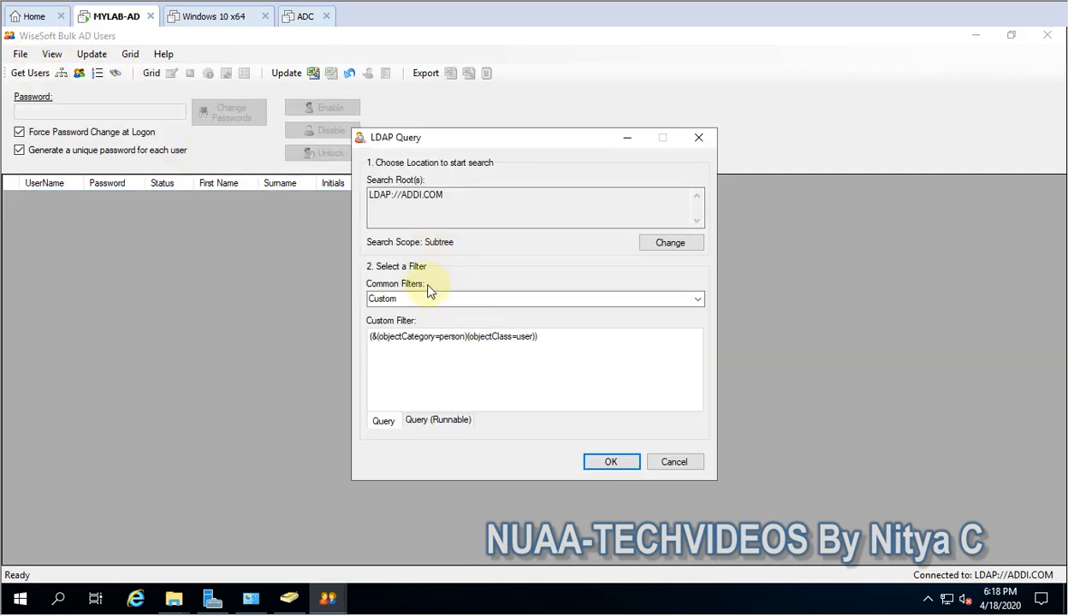
click(437, 299)
click(698, 300)
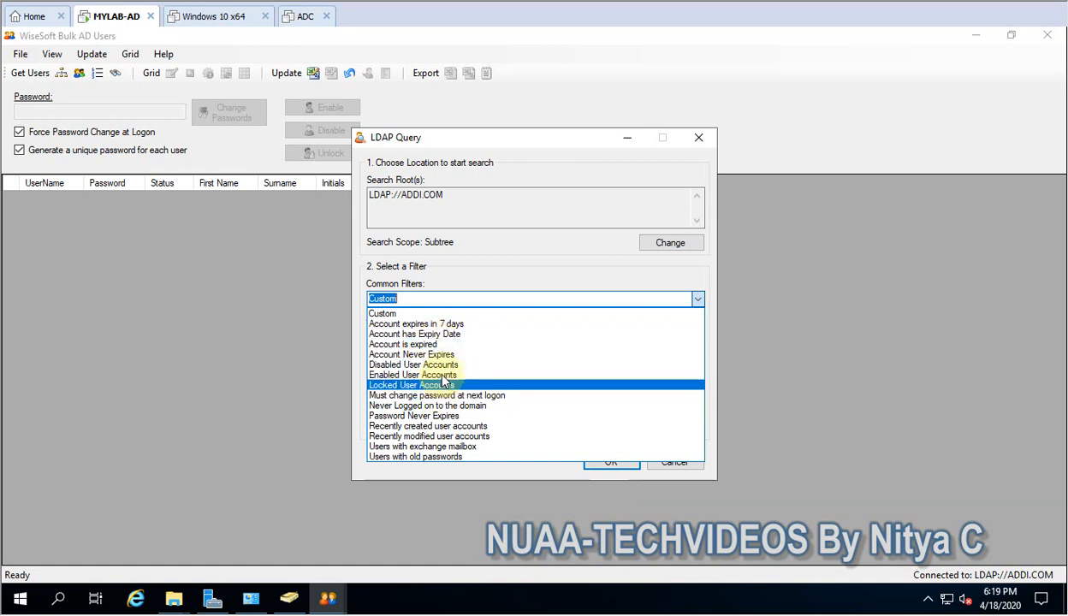
click(435, 326)
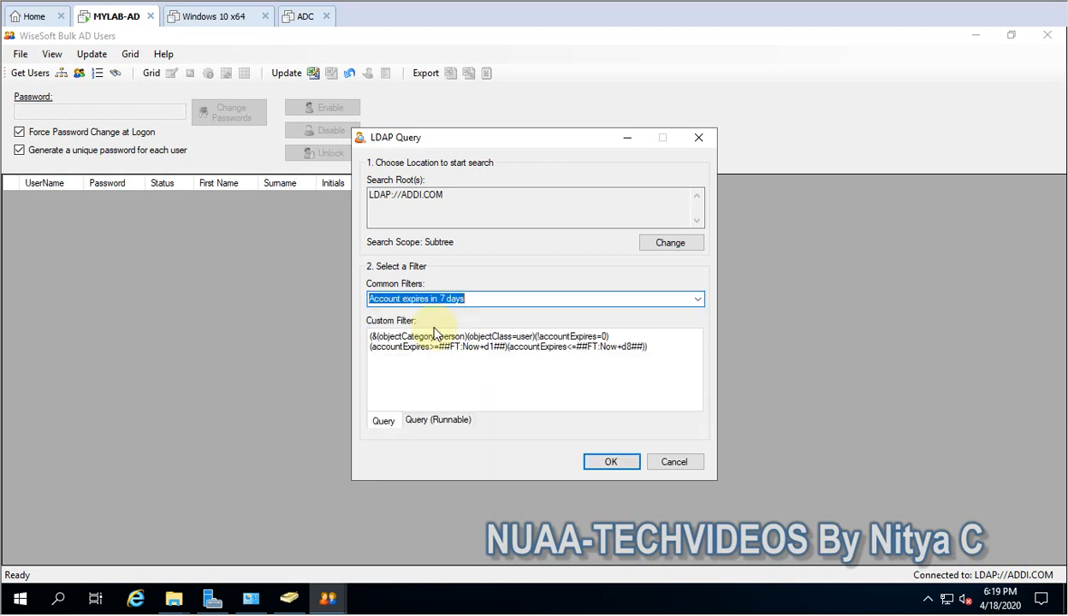
click(486, 303)
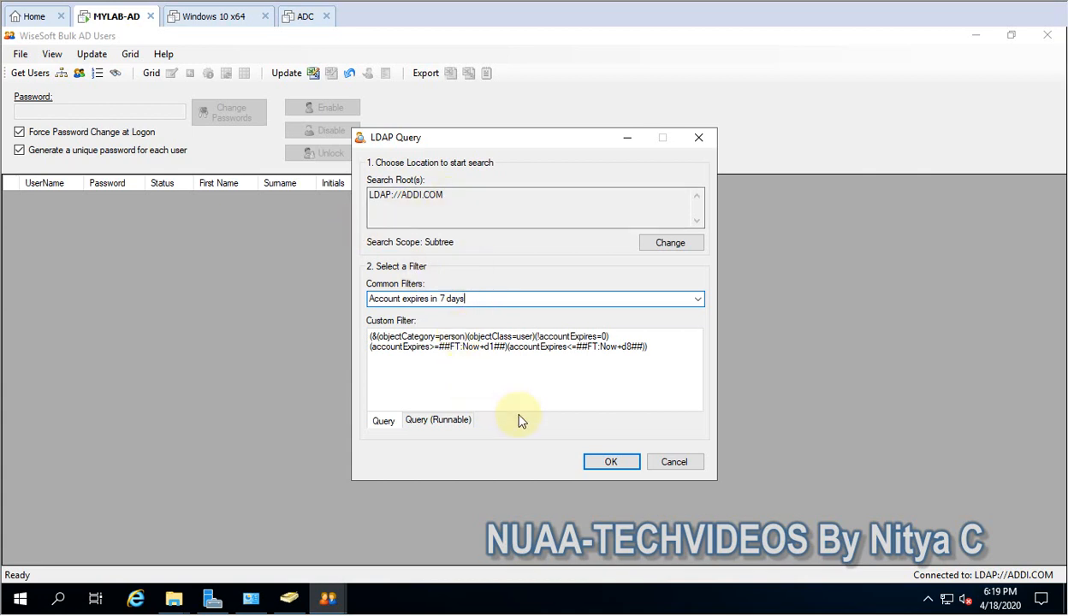
click(610, 467)
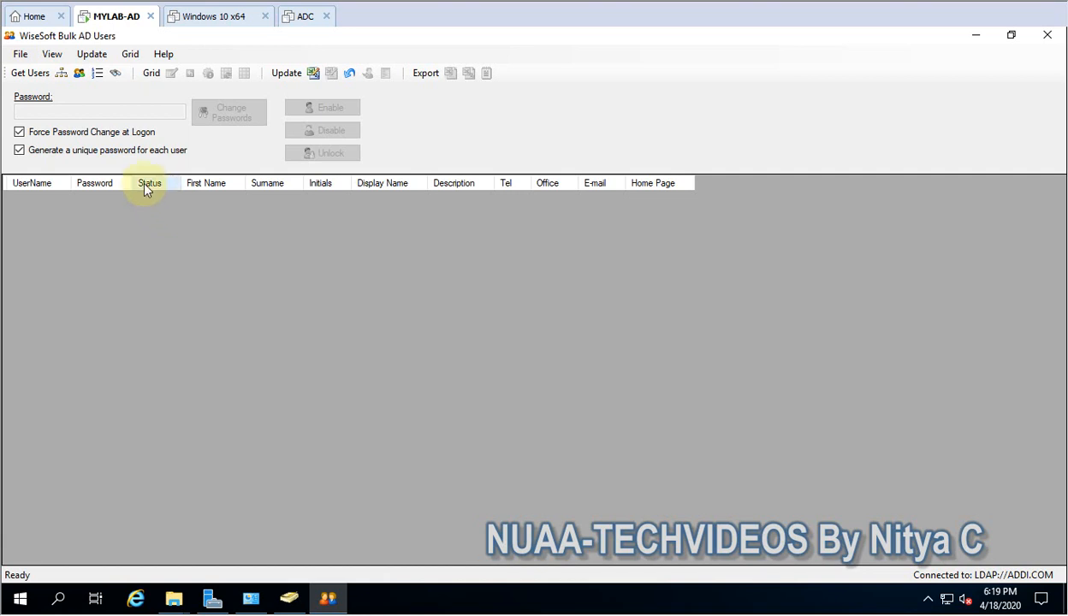
- Get users from the domain root DC=Addi,DC=com through the OU selection
click(63, 72)
click(397, 160)
click(591, 456)
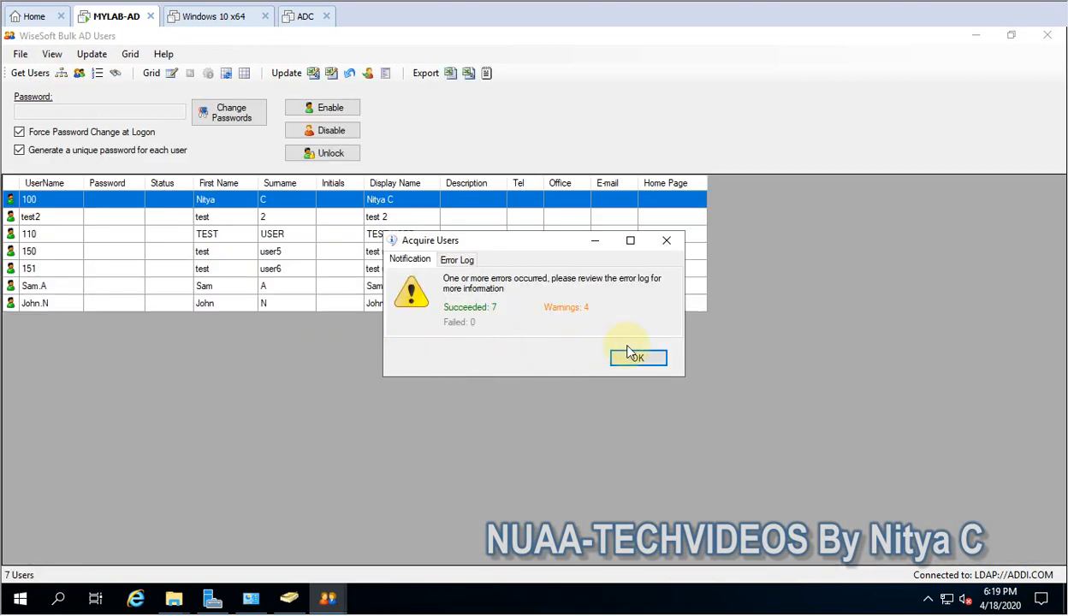
- Review the error log of the acquired users for excluded objects, and close the notification
click(458, 262)
scroll(491, 311, down, 3)
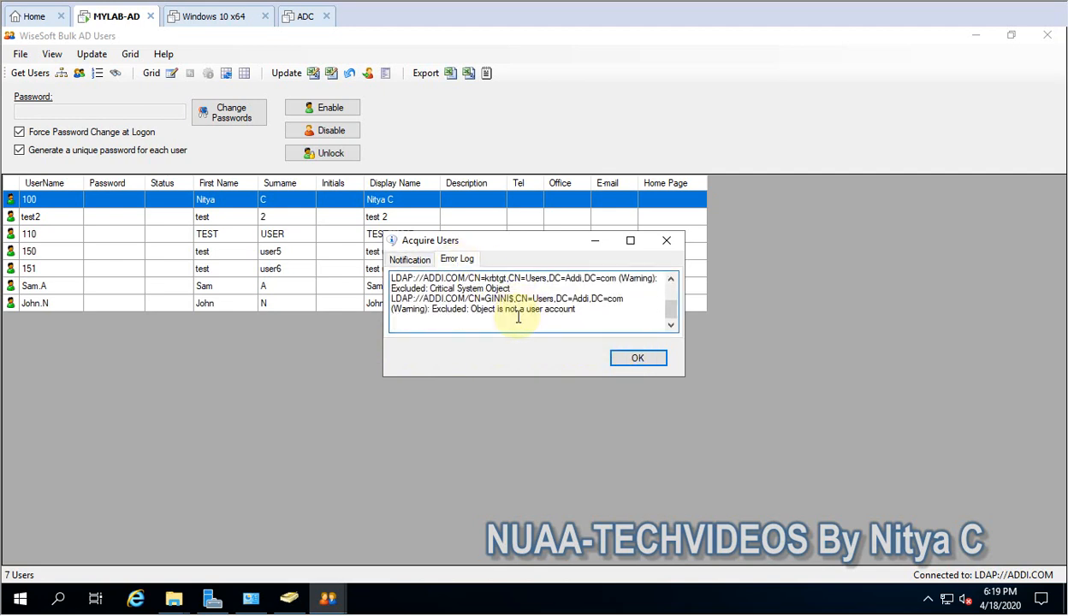
drag(433, 309, 588, 310)
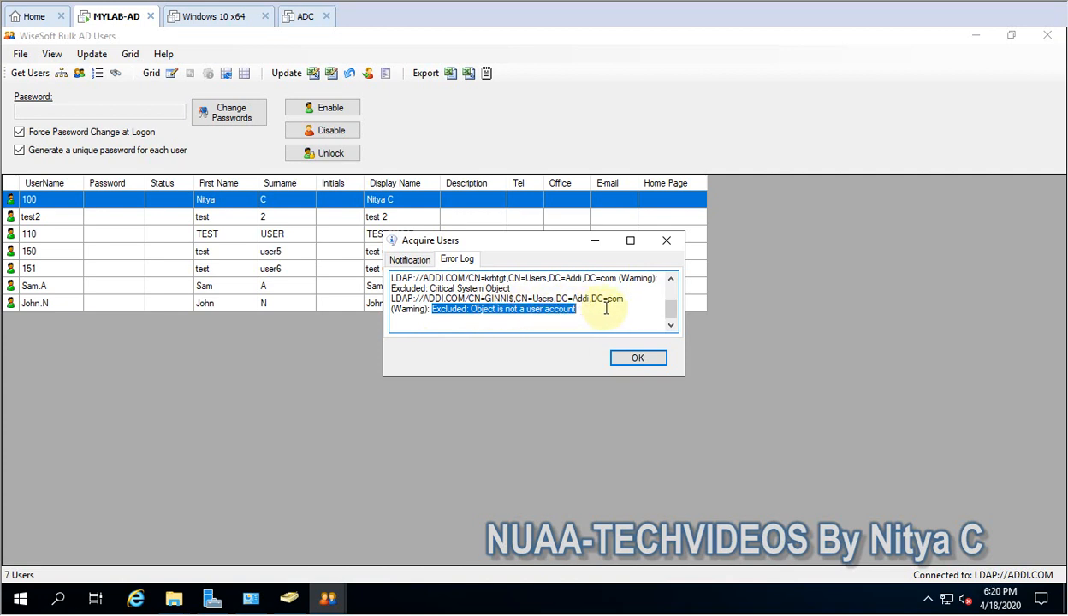
click(579, 304)
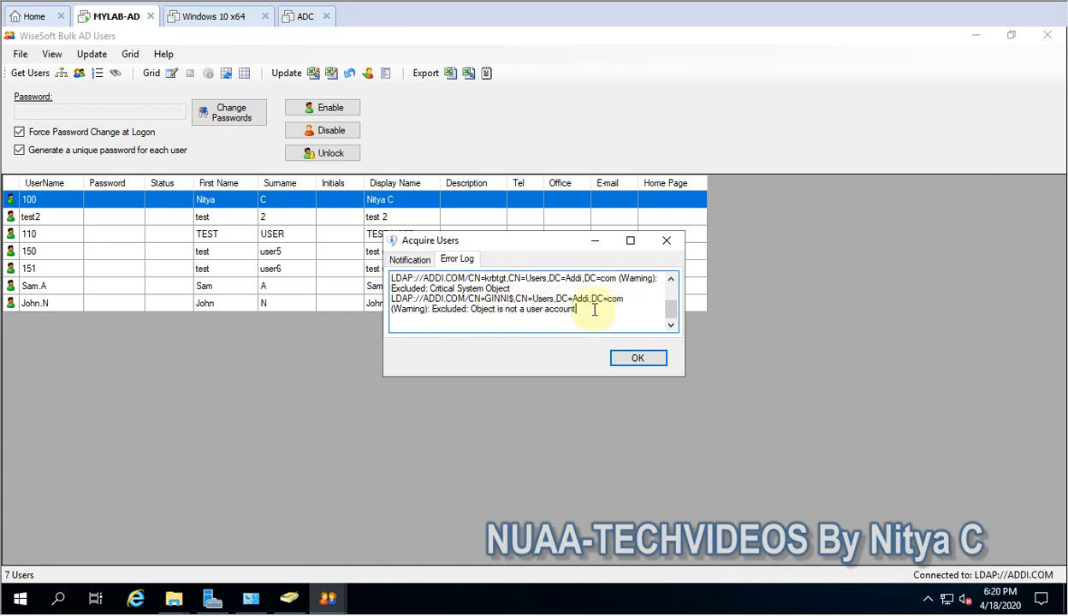
click(638, 360)
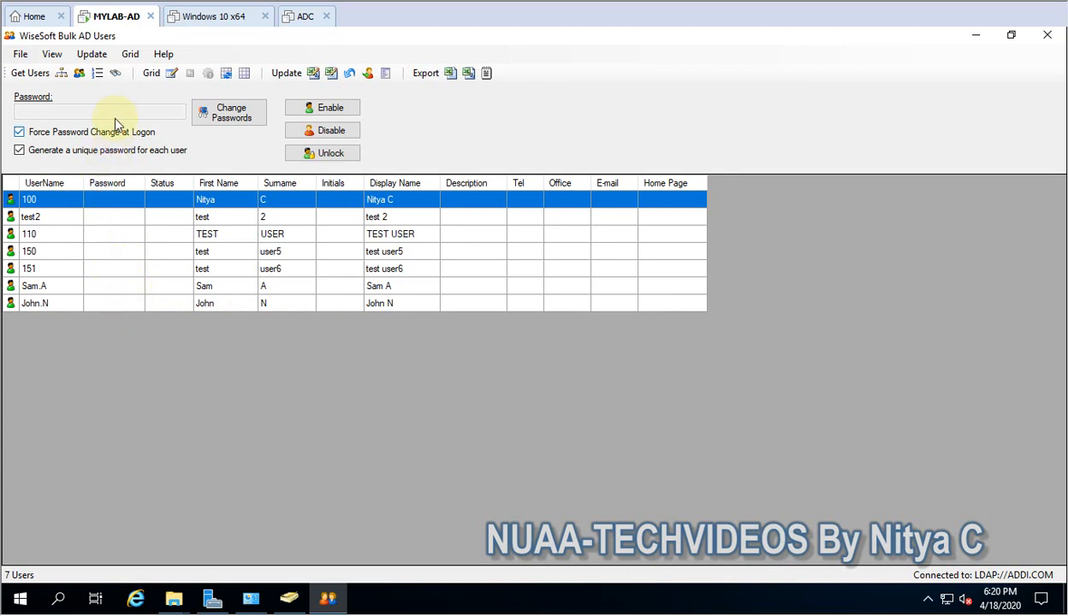
- Disable all listed users in bulk, roll the modification back from its results, and close both results windows
click(93, 55)
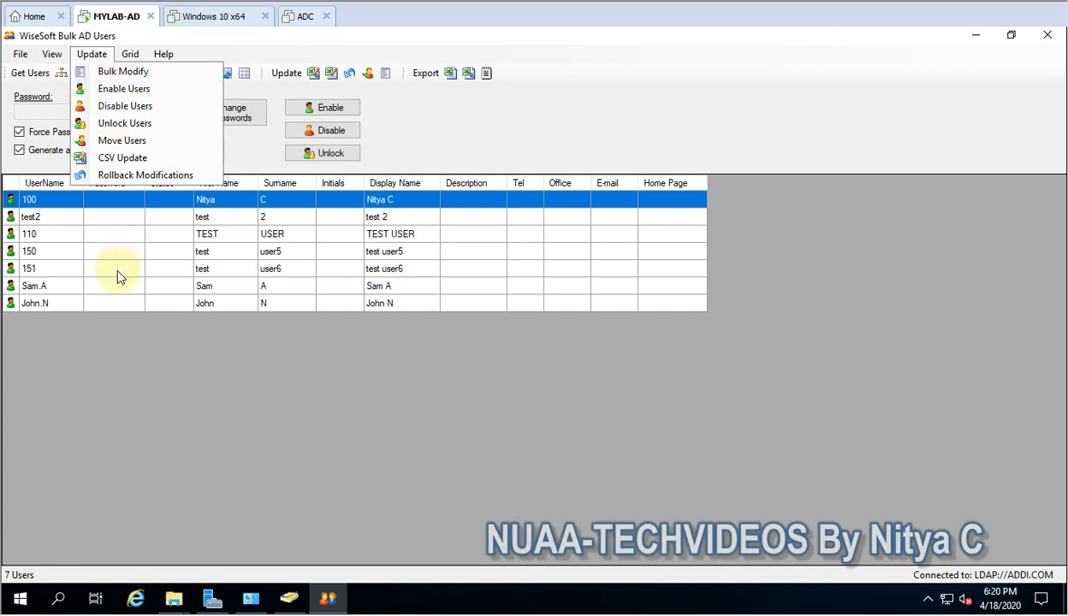
click(114, 108)
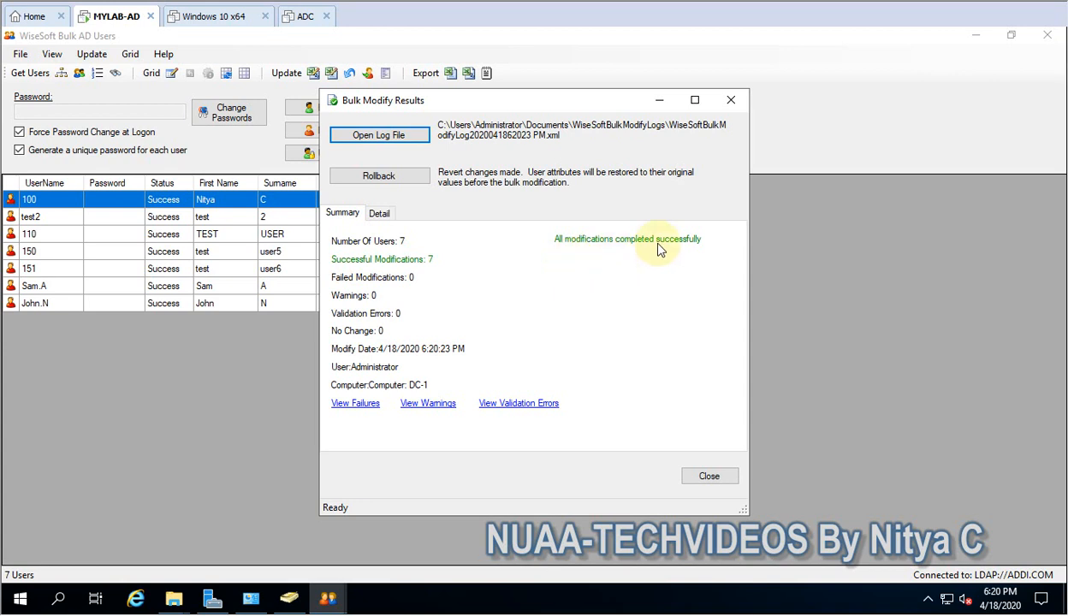
click(382, 182)
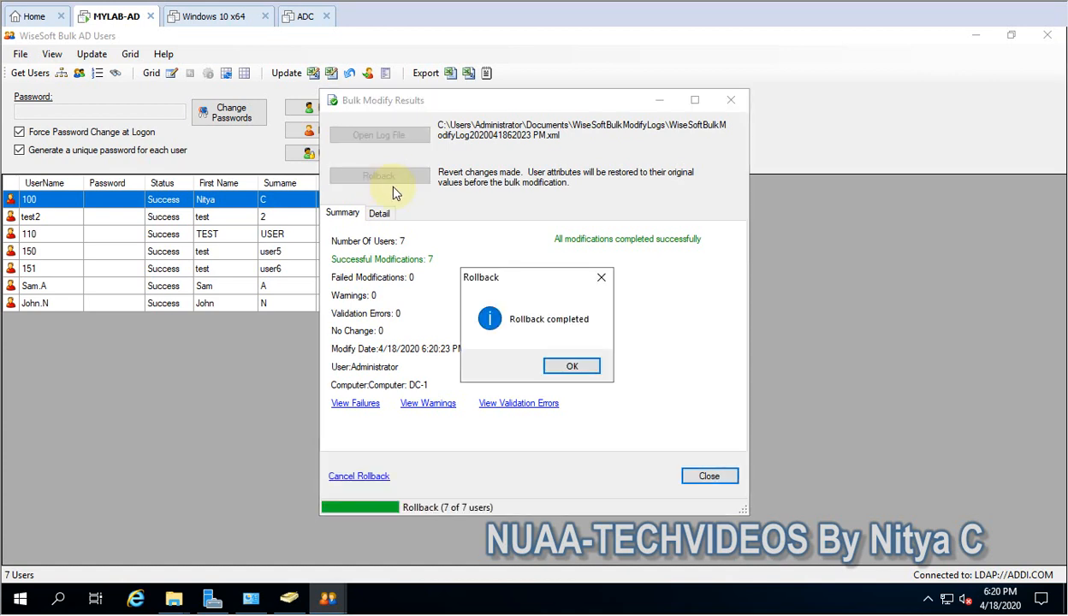
click(565, 365)
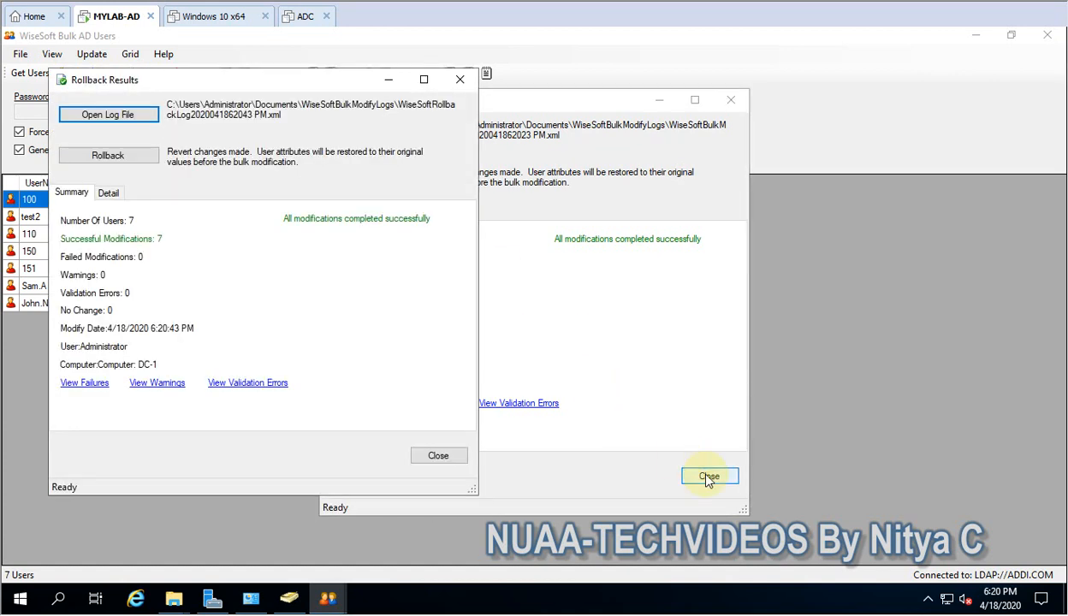
click(437, 456)
click(709, 477)
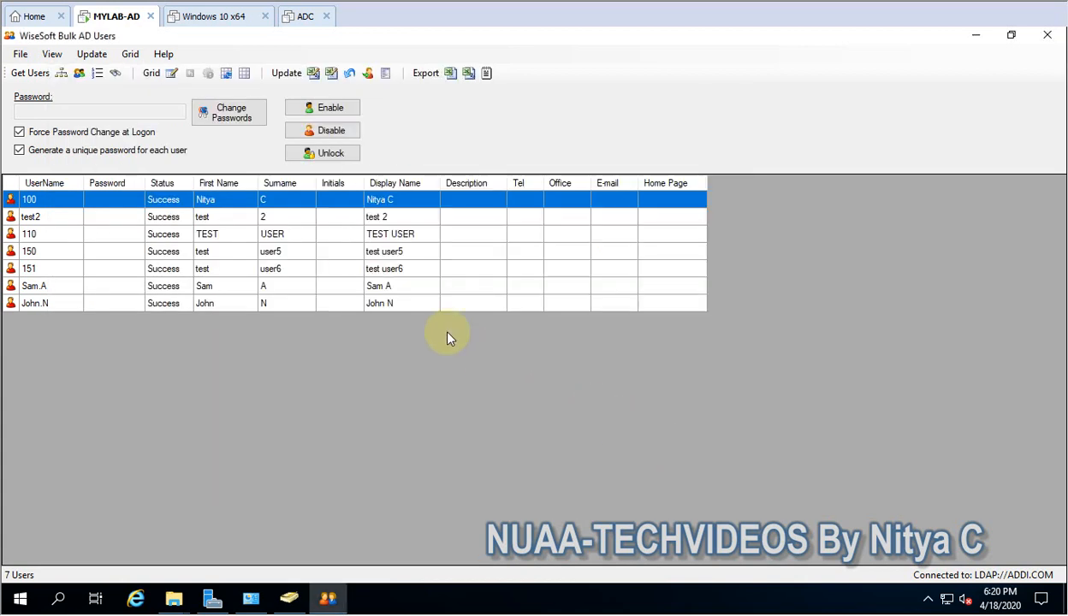
- Clear the Status column of the grid and enable all listed users in bulk
click(91, 53)
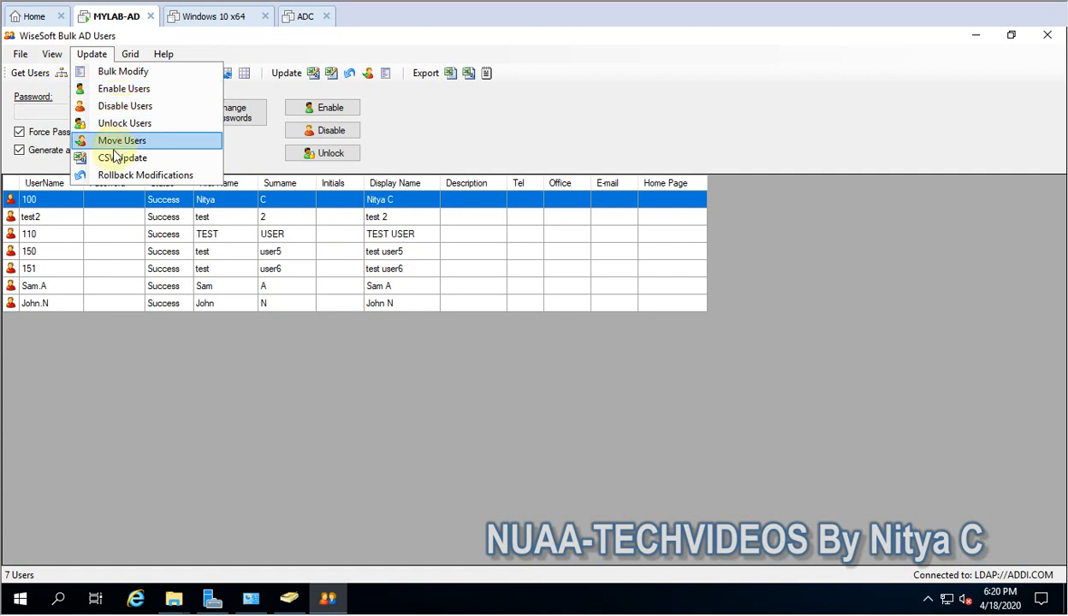
click(51, 54)
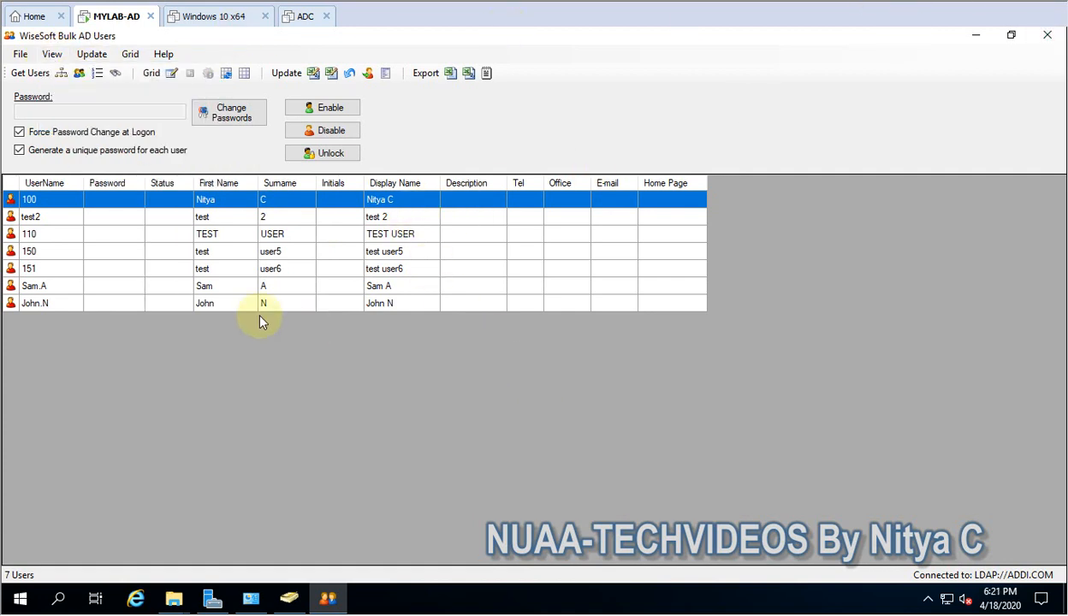
click(90, 56)
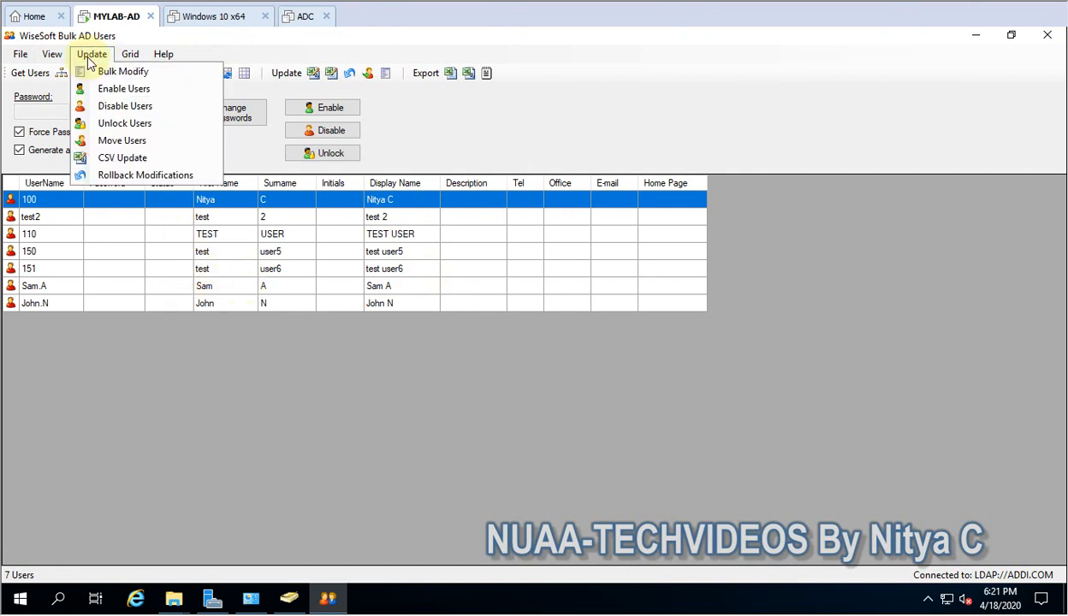
click(107, 88)
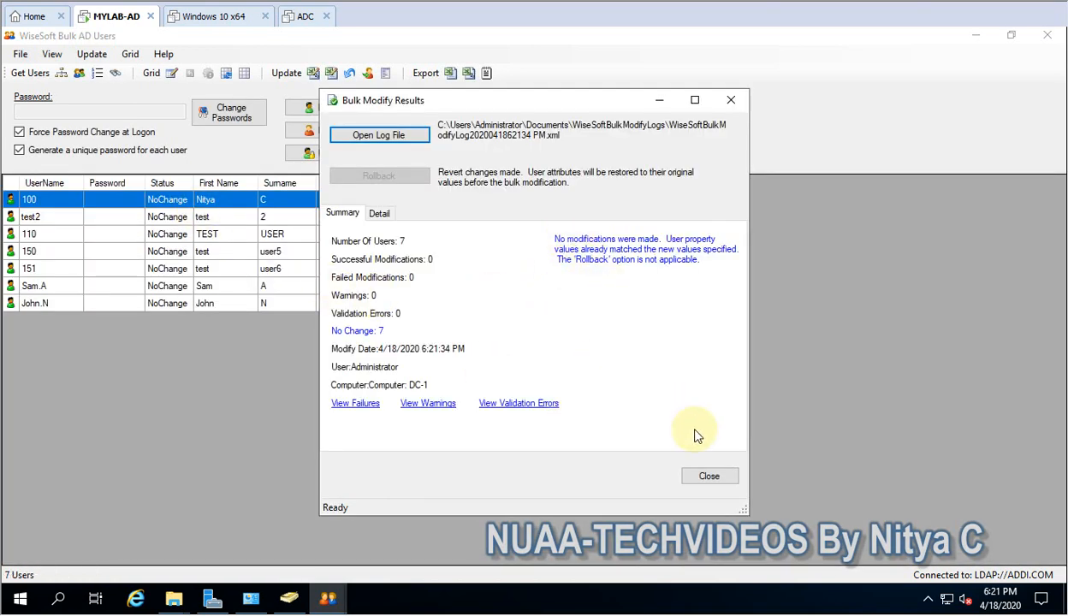
click(710, 476)
click(168, 286)
click(92, 53)
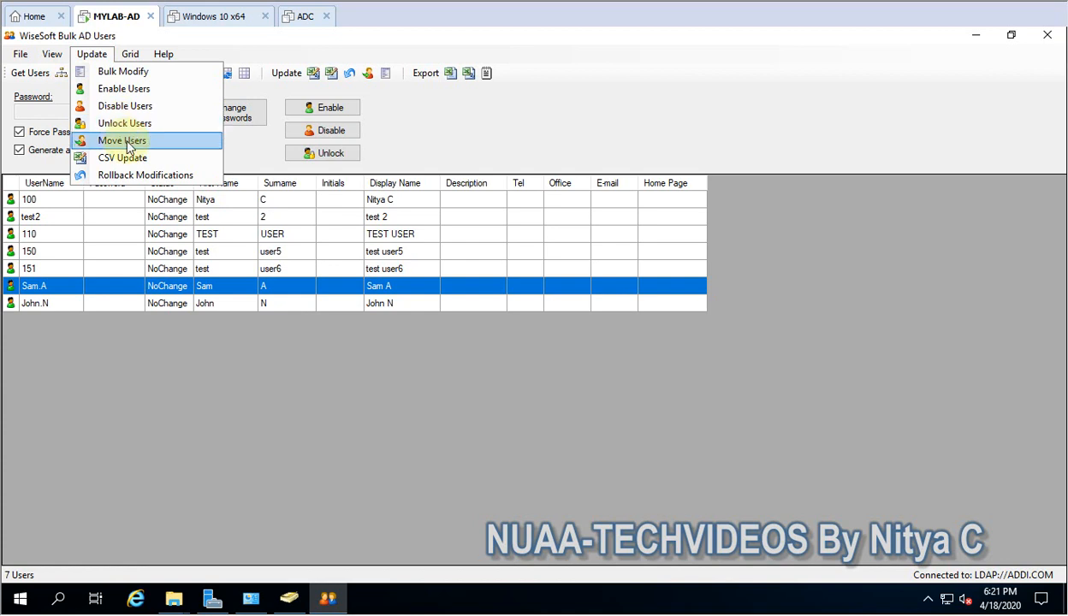
click(126, 144)
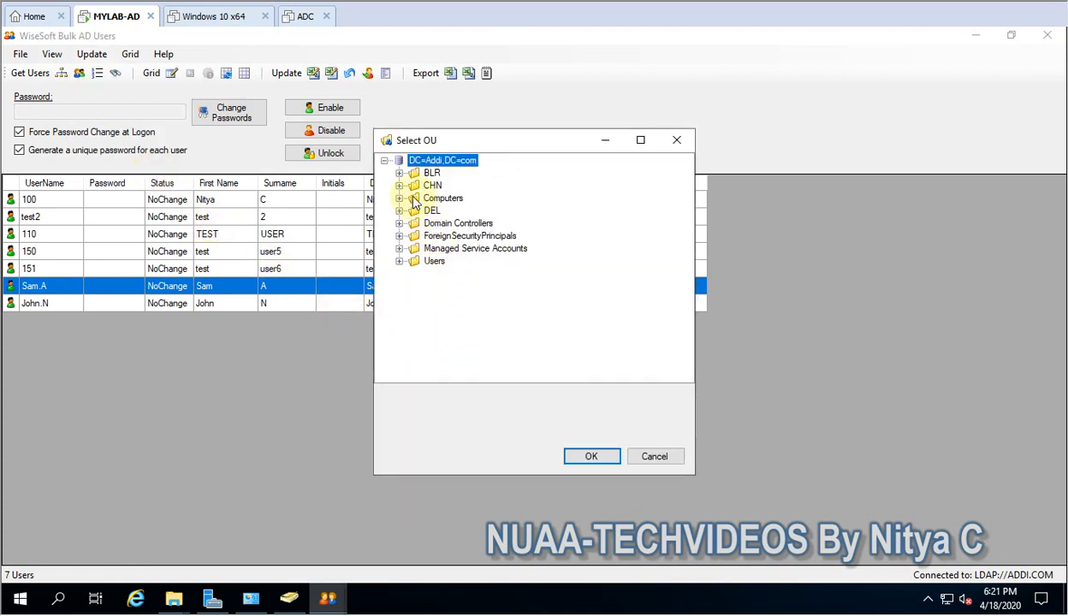
click(399, 173)
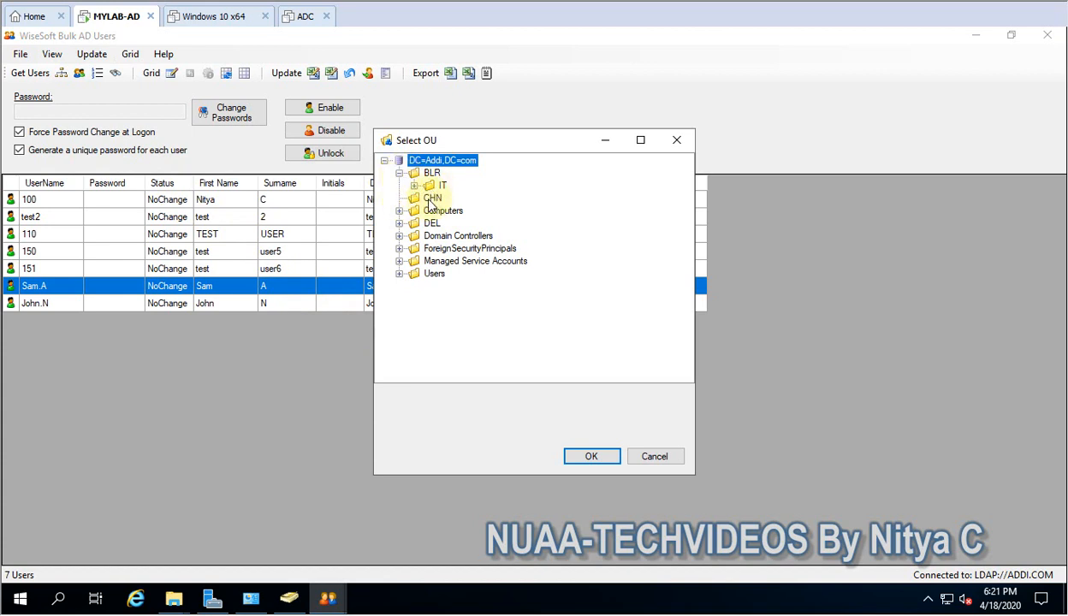
click(432, 199)
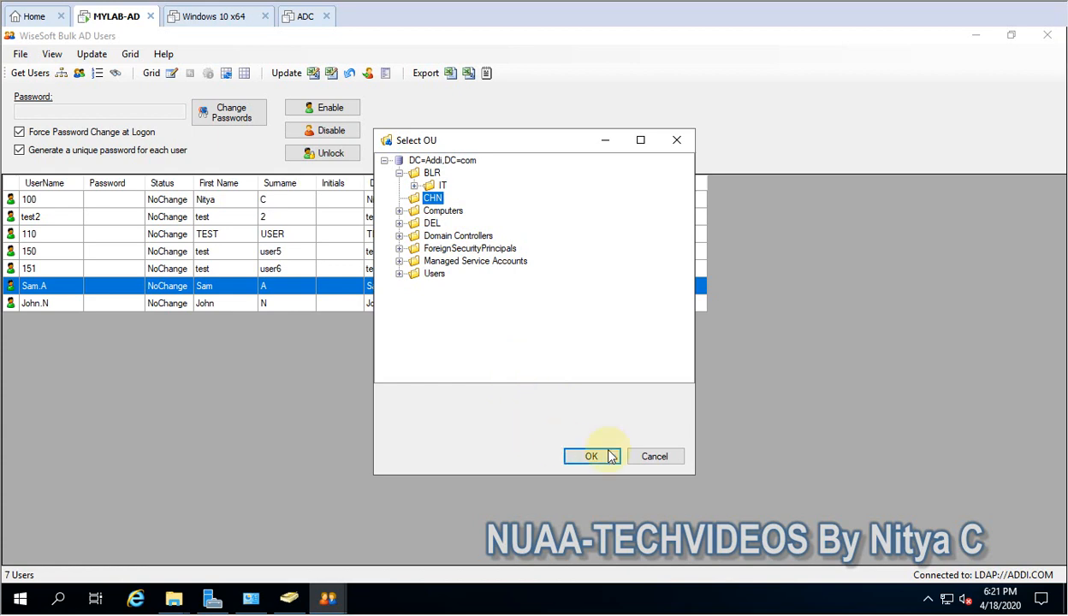
click(642, 456)
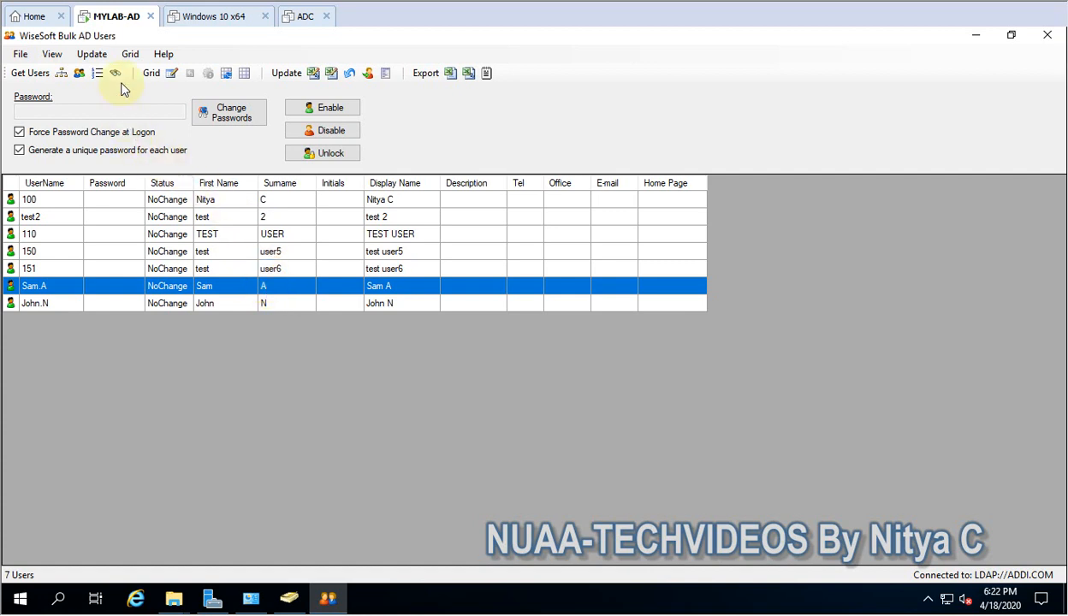
click(92, 54)
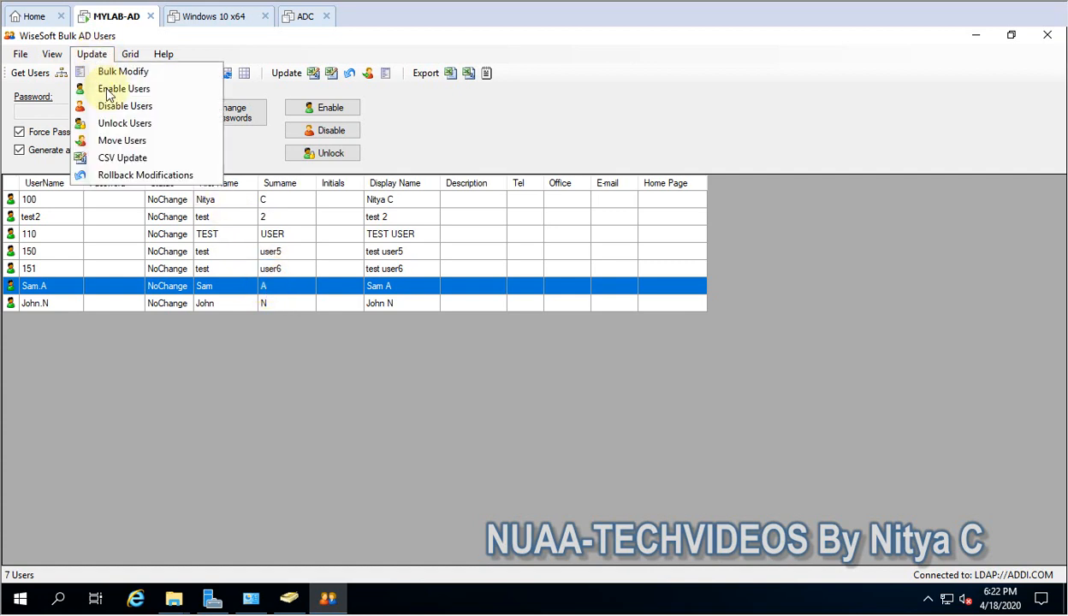
click(130, 177)
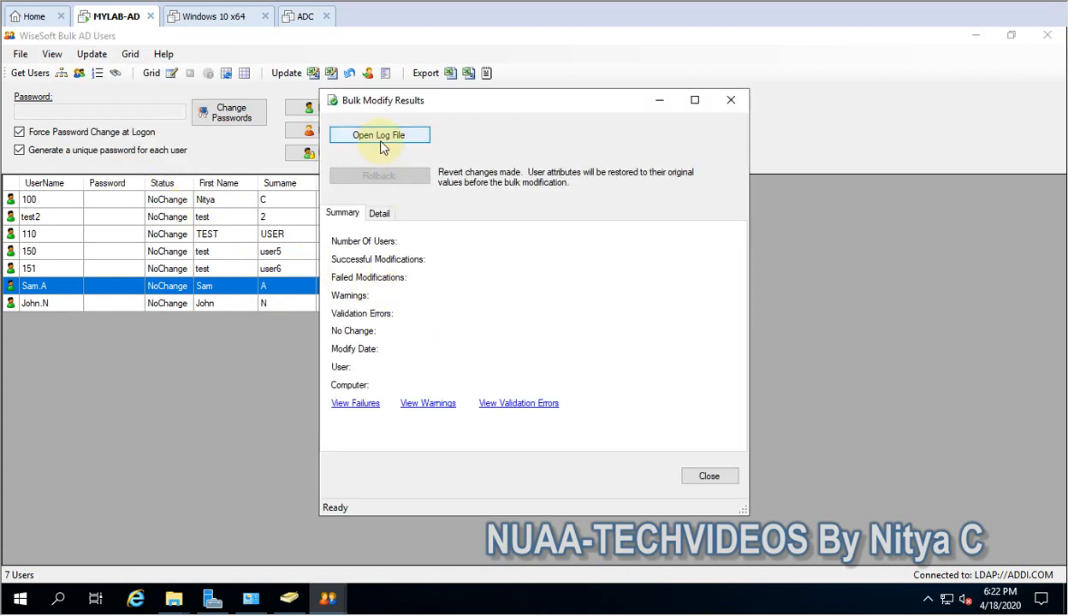
click(381, 138)
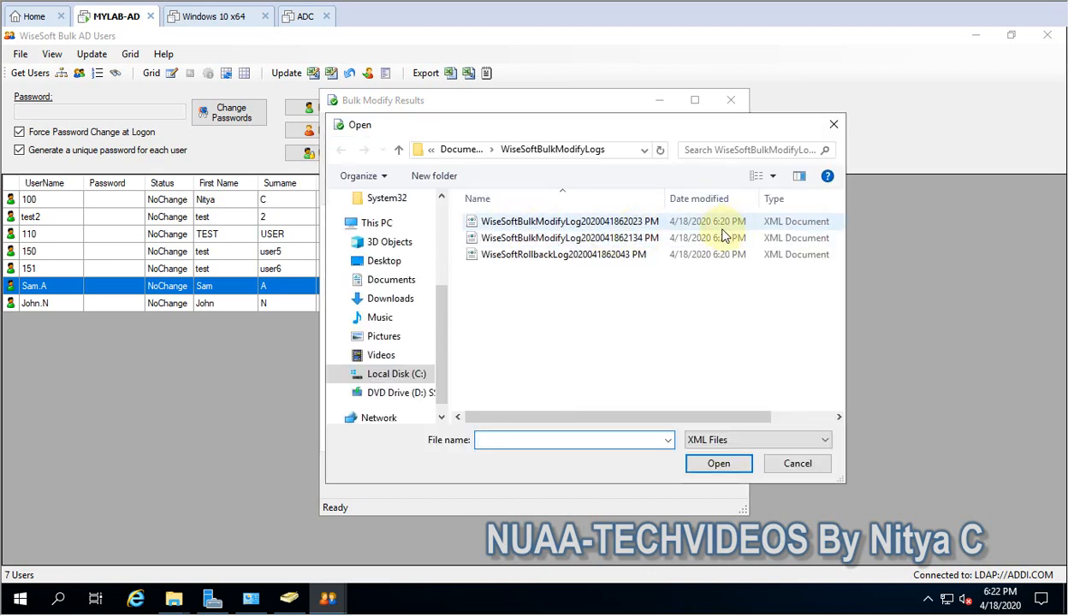
double_click(625, 225)
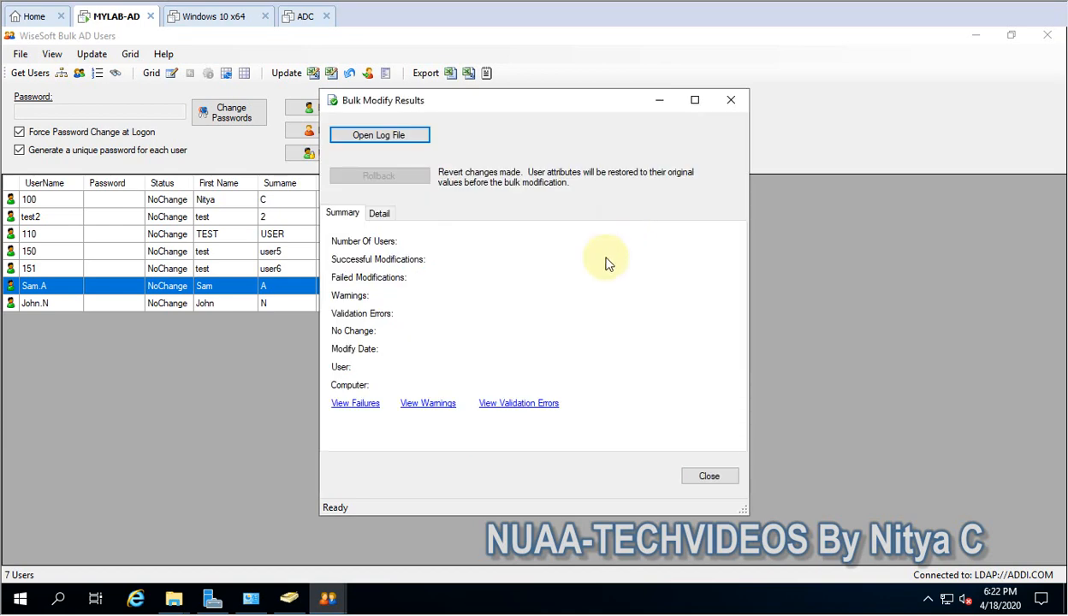
click(385, 185)
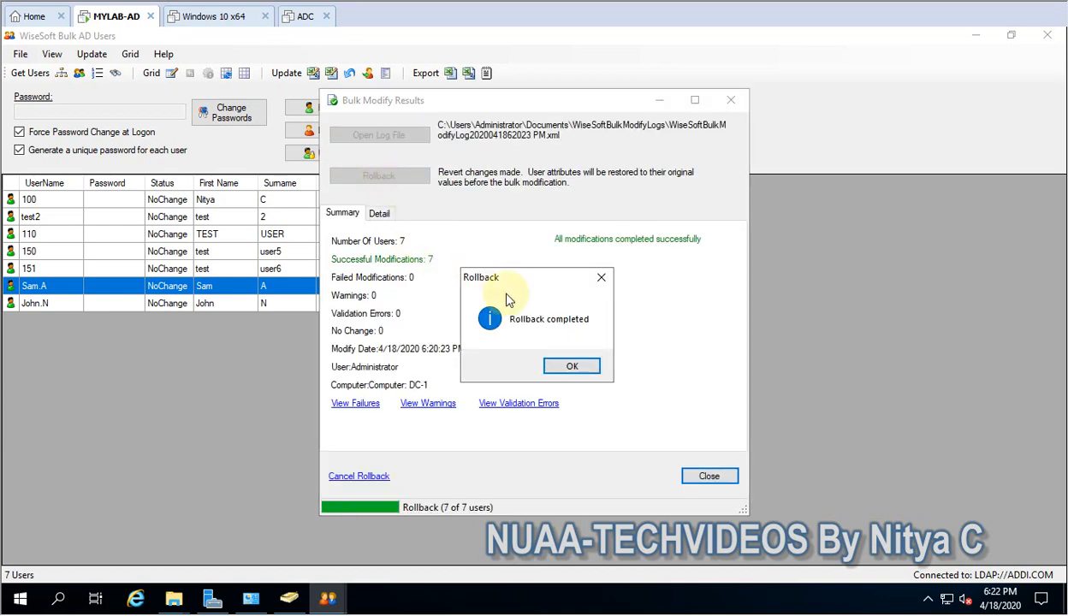
click(572, 366)
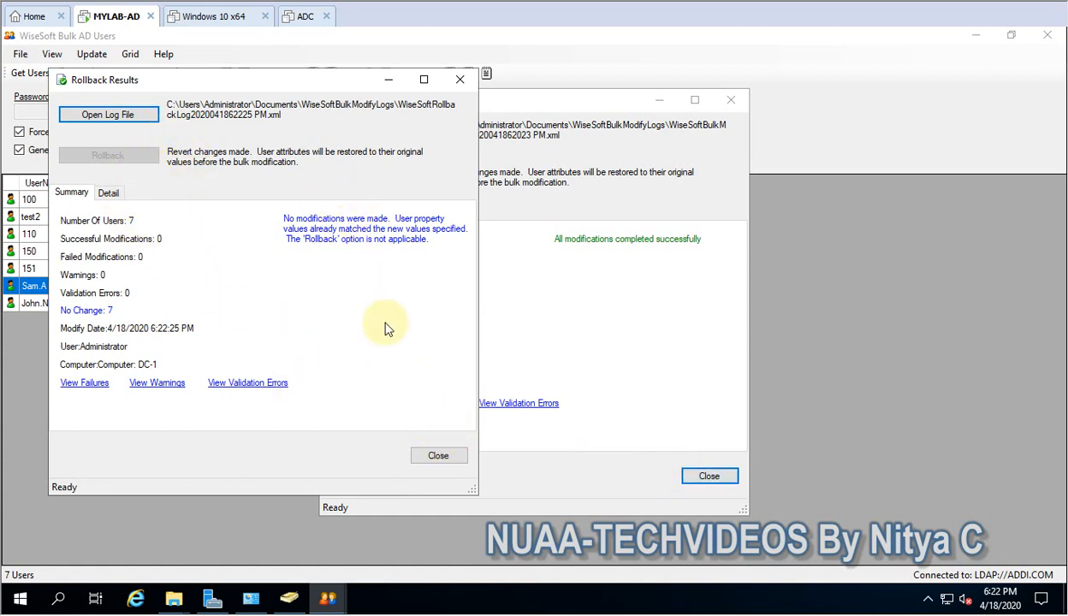
click(438, 455)
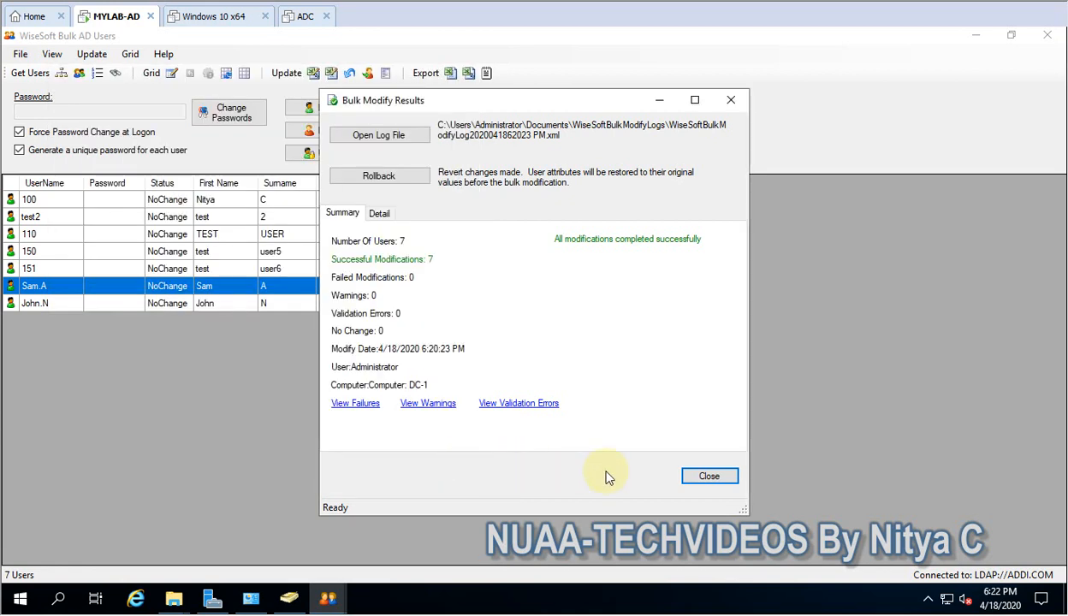
click(707, 480)
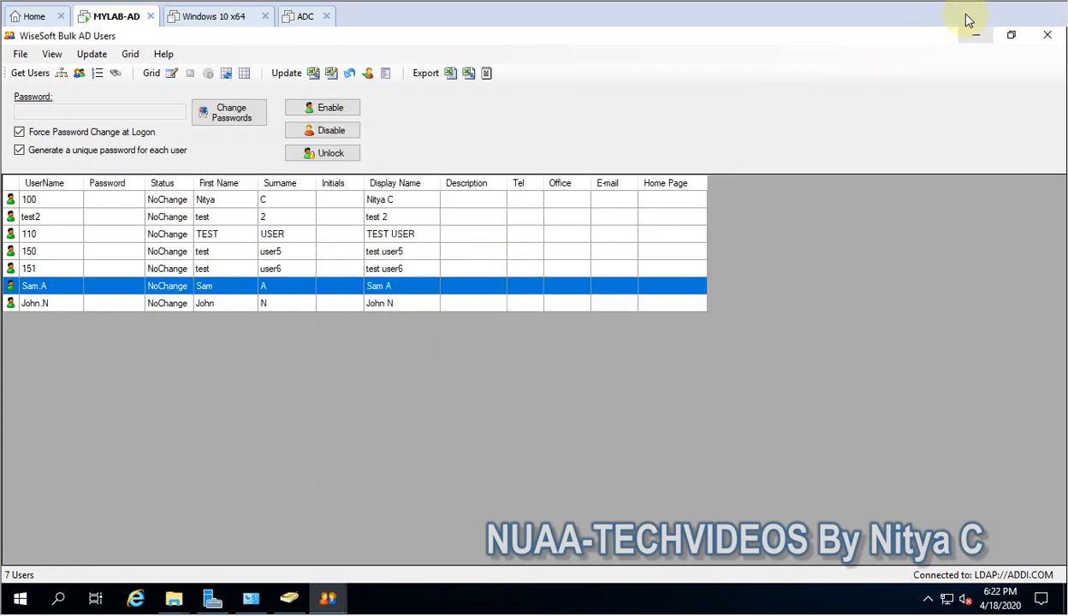
click(469, 207)
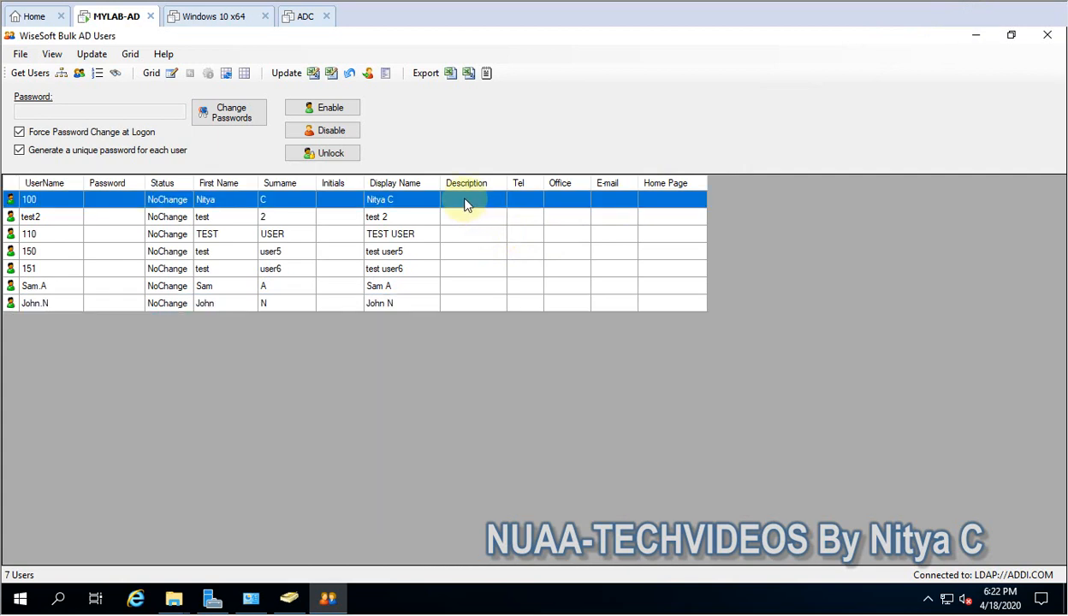
- Allow grid modifications, enter IT as the description of user 100, apply the modification and close its results
click(135, 55)
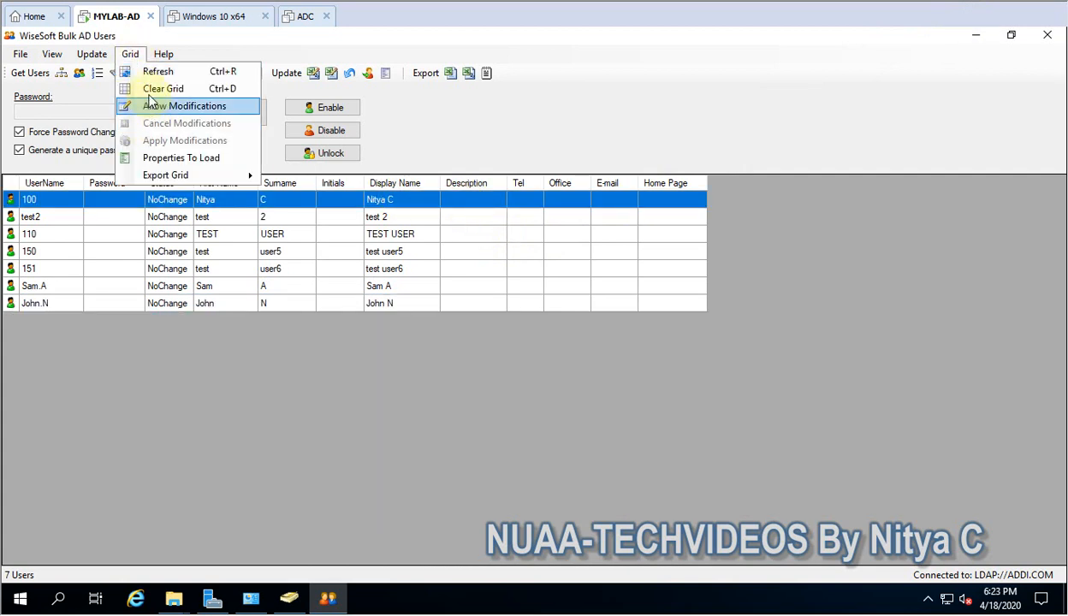
click(152, 106)
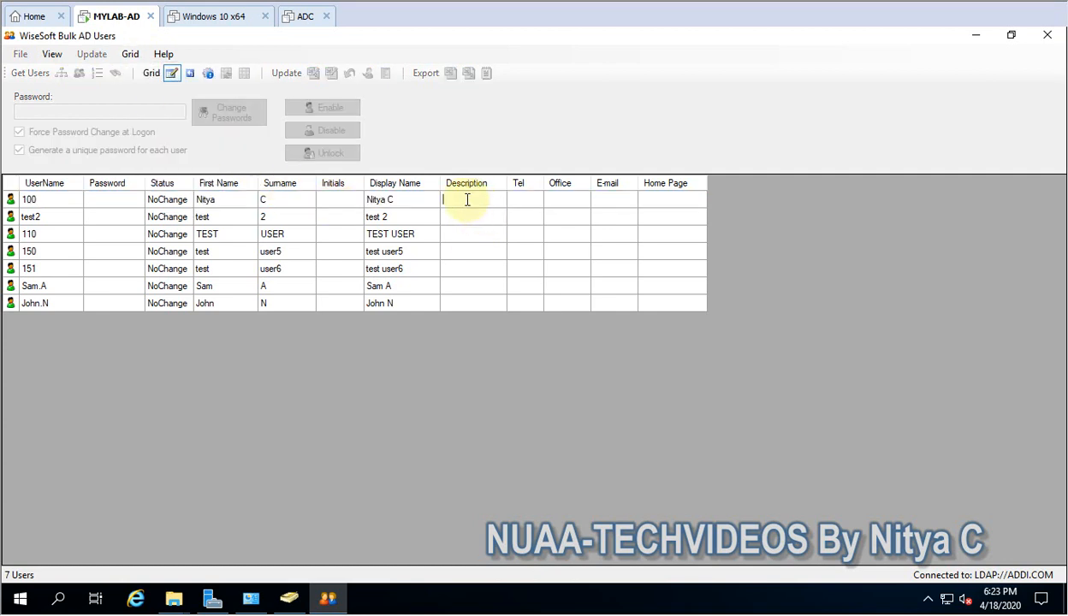
click(467, 201)
text(IT)
click(131, 54)
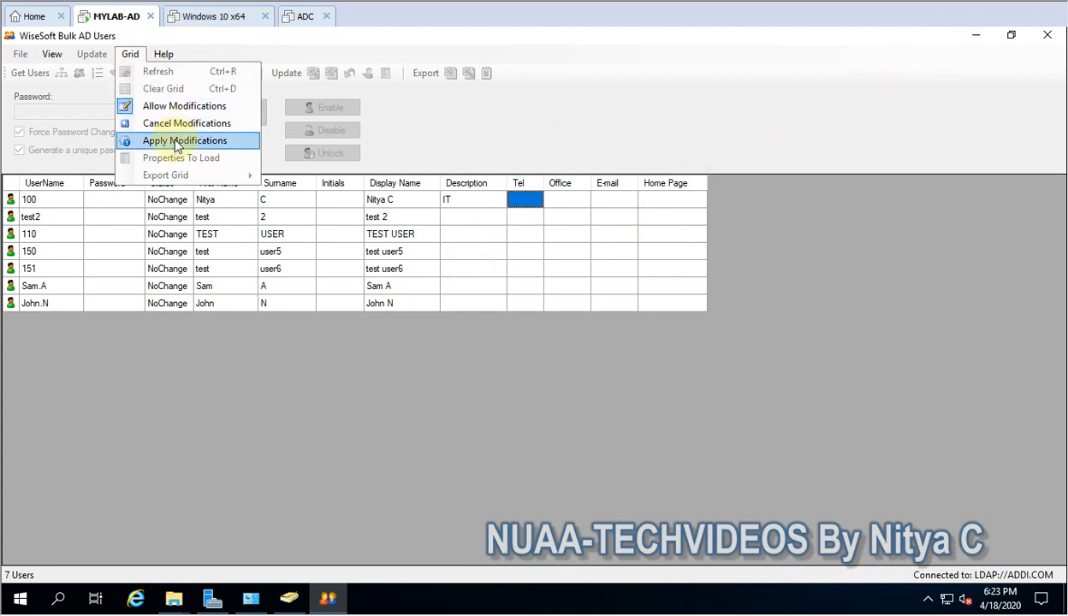
click(176, 144)
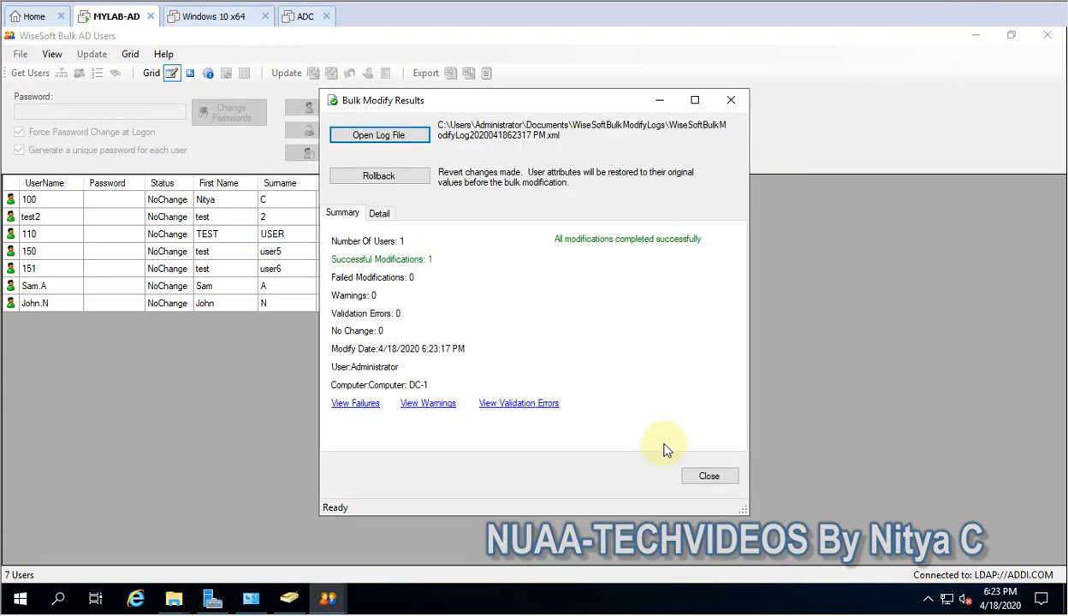
click(716, 485)
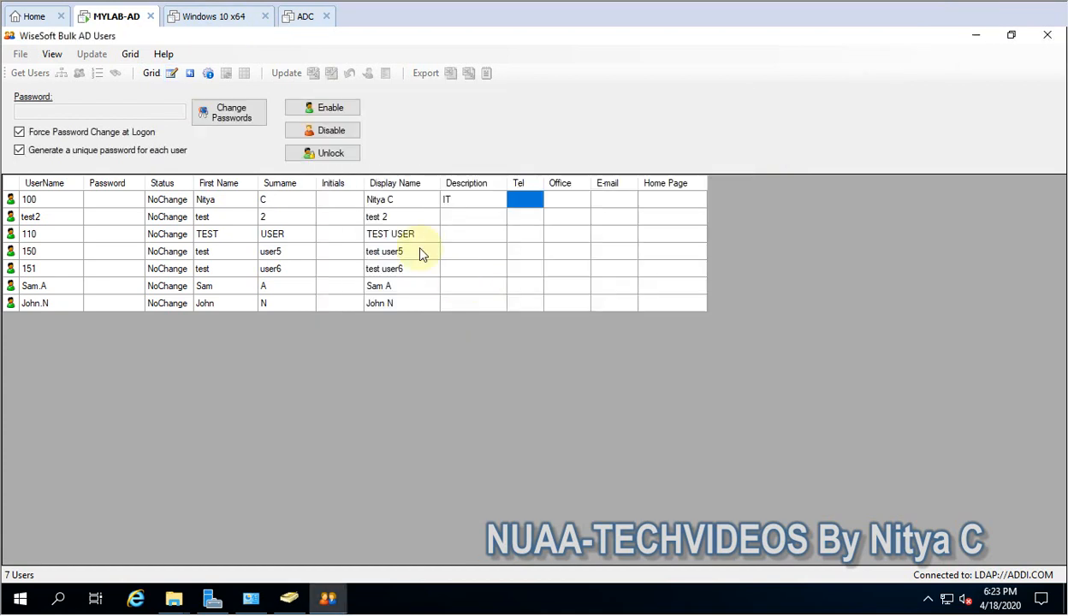
click(470, 202)
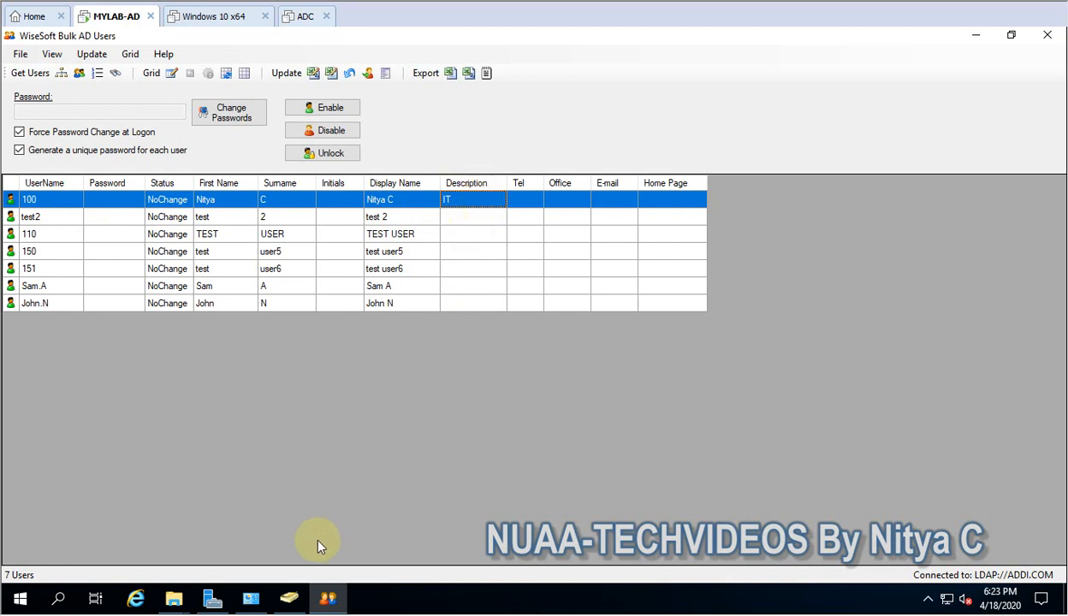
- Find user 100 in Active Directory Users and Computers, check the description in its properties, and return to Bulk AD Users
click(288, 598)
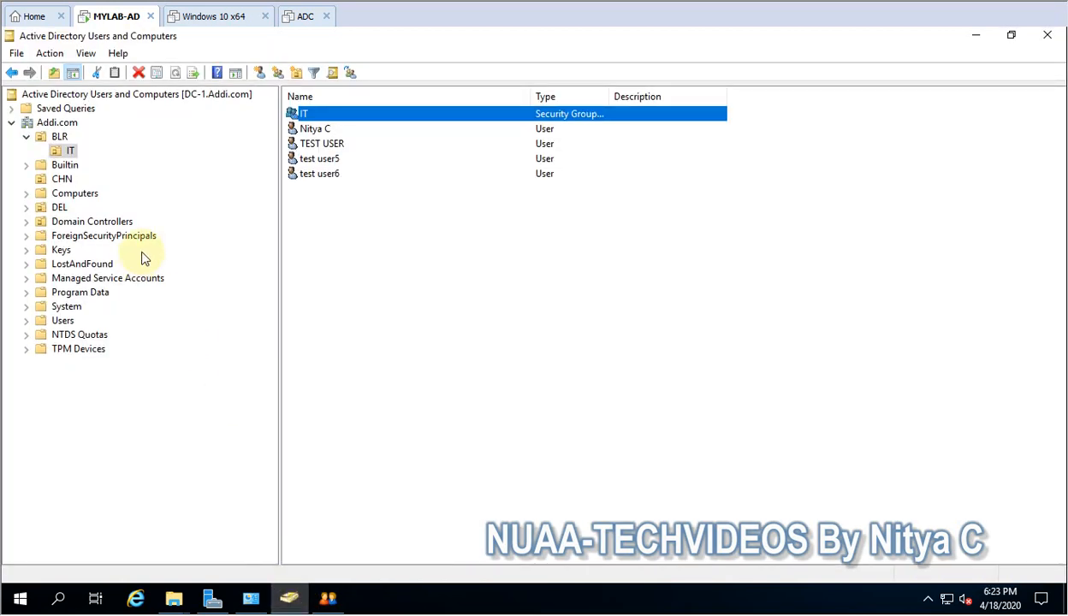
right_click(65, 123)
click(181, 161)
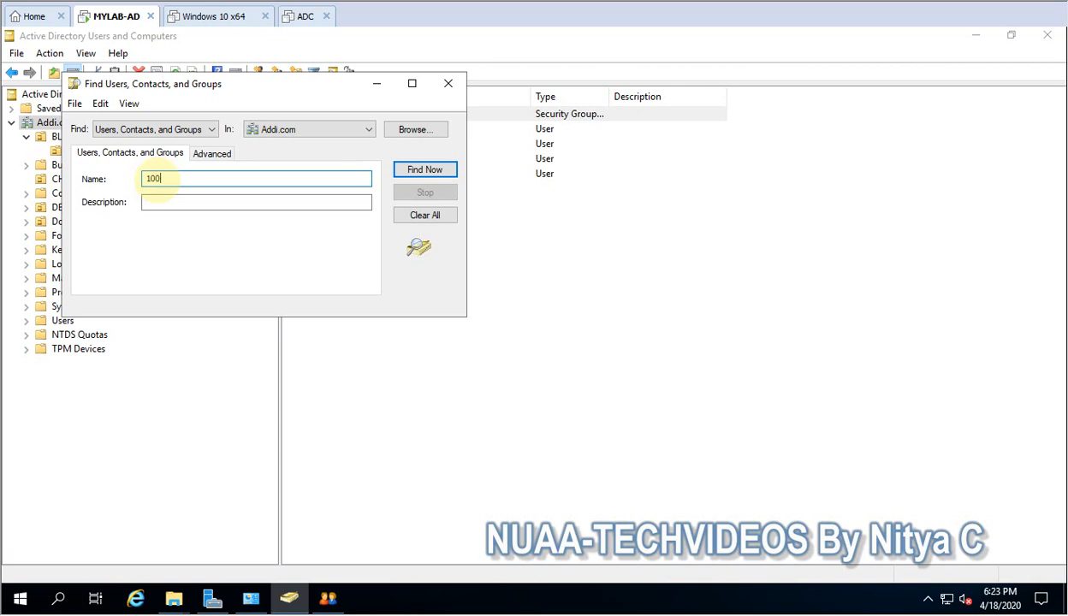
key(Return)
click(124, 345)
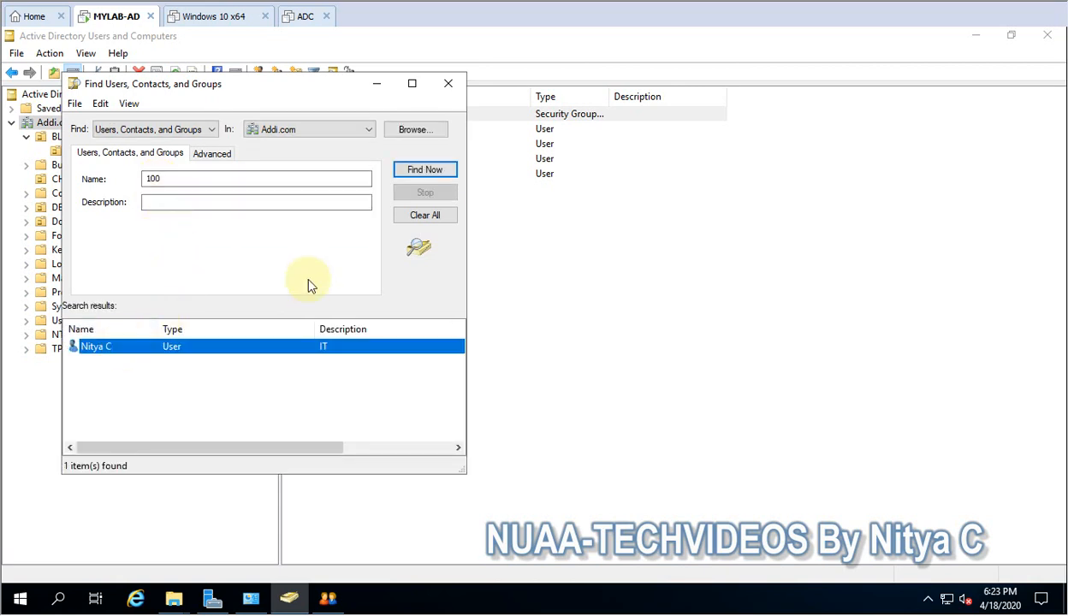
key(Return)
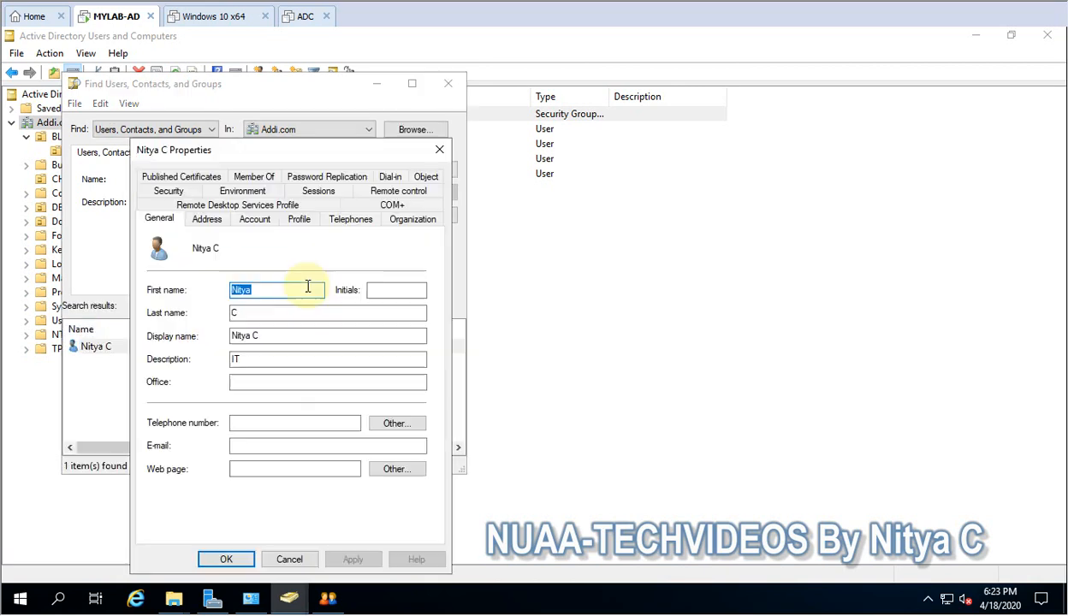
click(247, 360)
drag(247, 360, 131, 364)
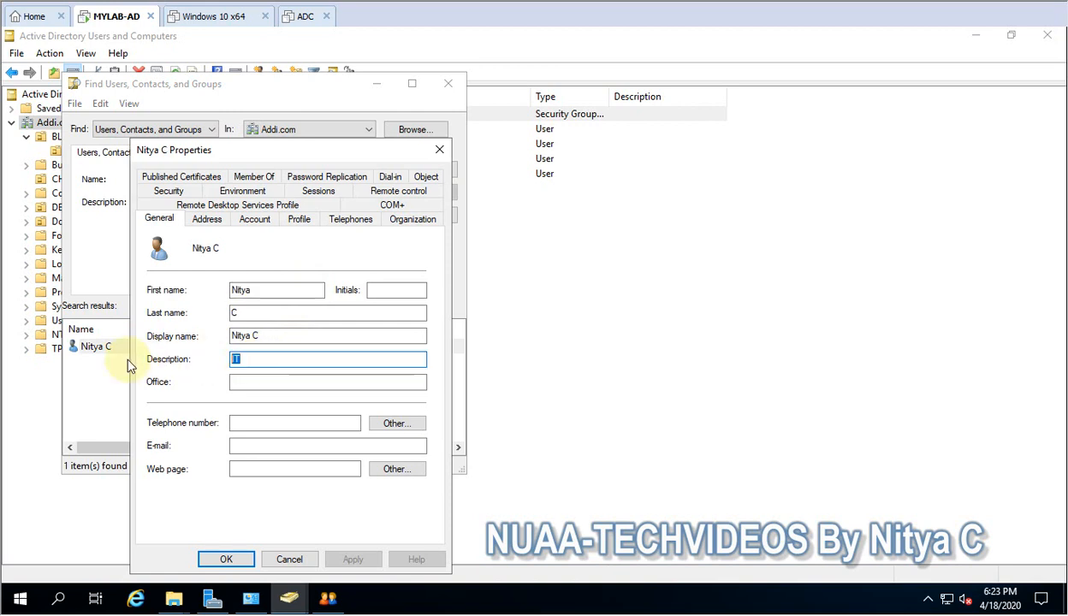
click(291, 561)
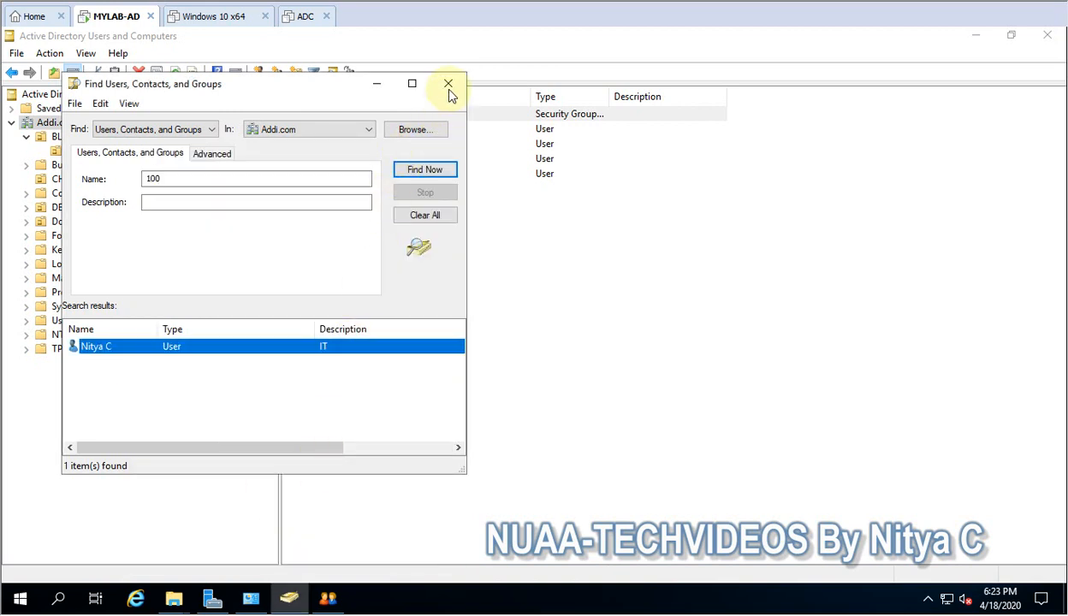
click(445, 83)
click(977, 38)
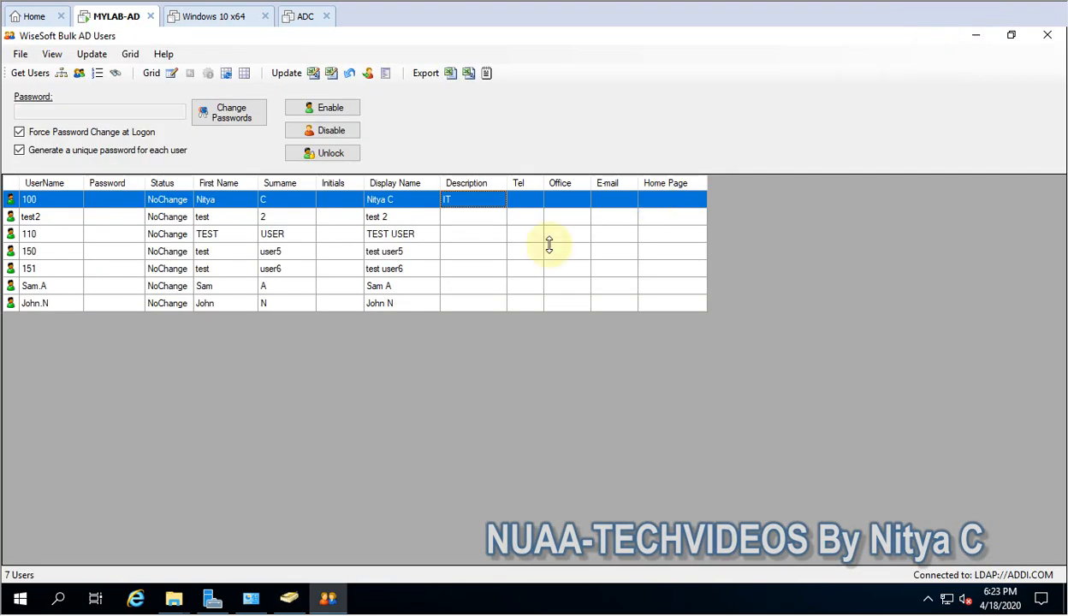
click(128, 55)
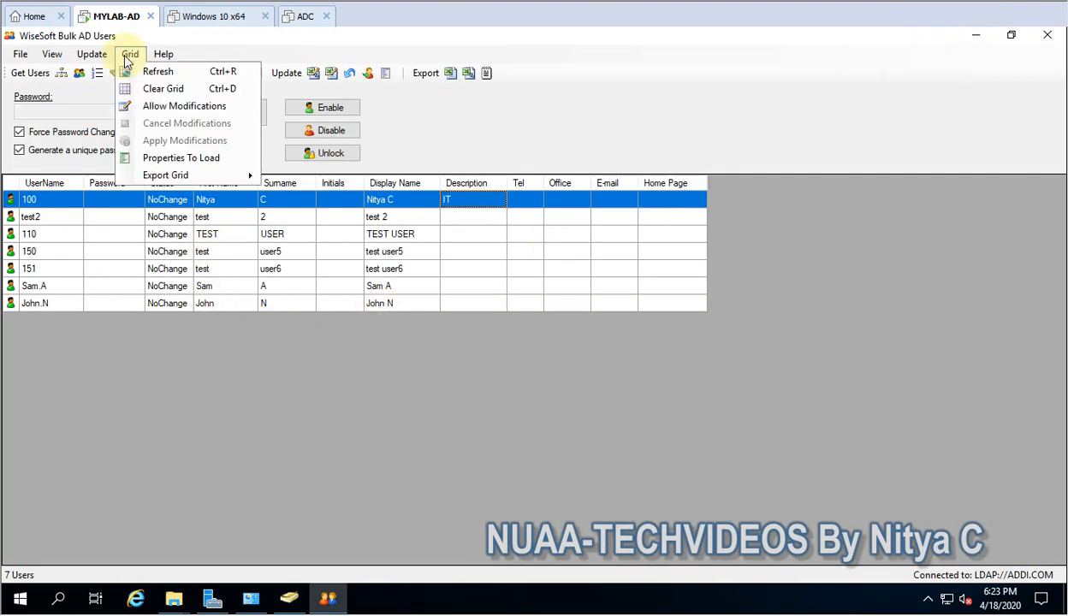
click(125, 58)
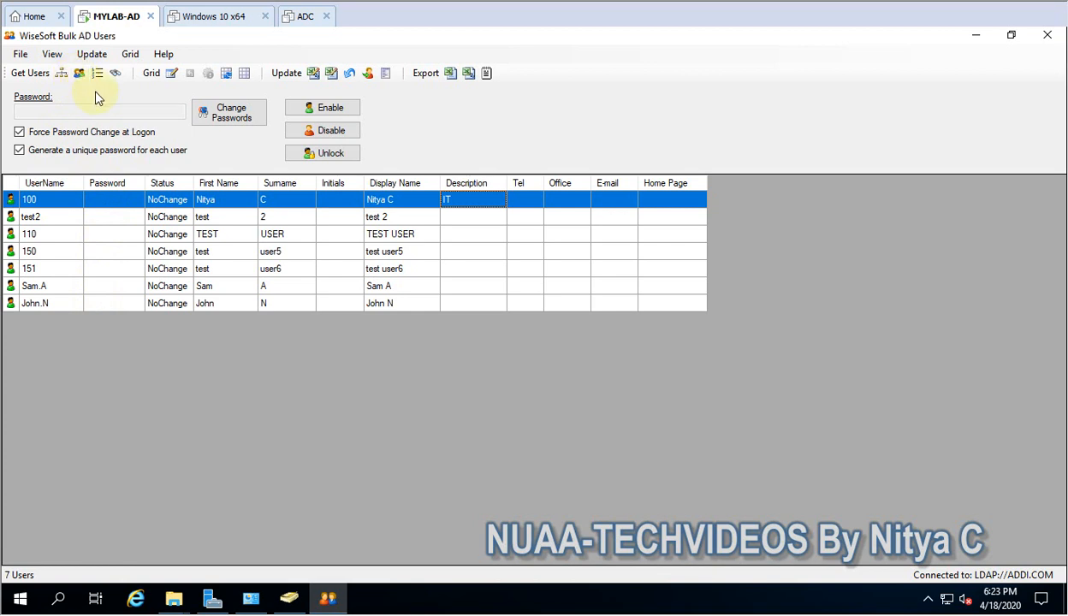
- Change all listed users' passwords to unique generated ones with a forced change at logon, and dismiss the notification
click(233, 116)
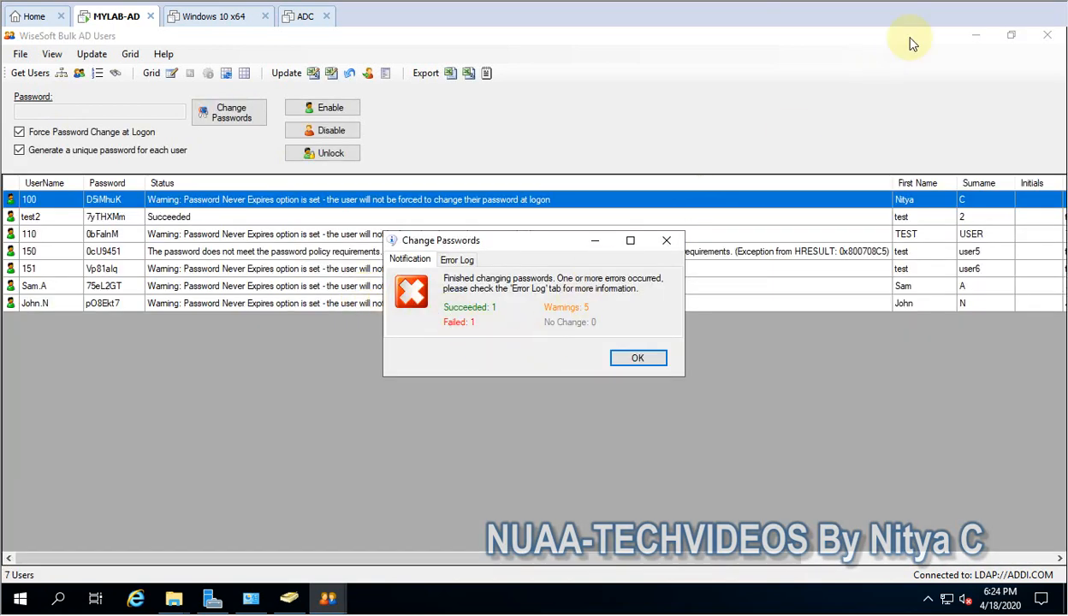
key(Return)
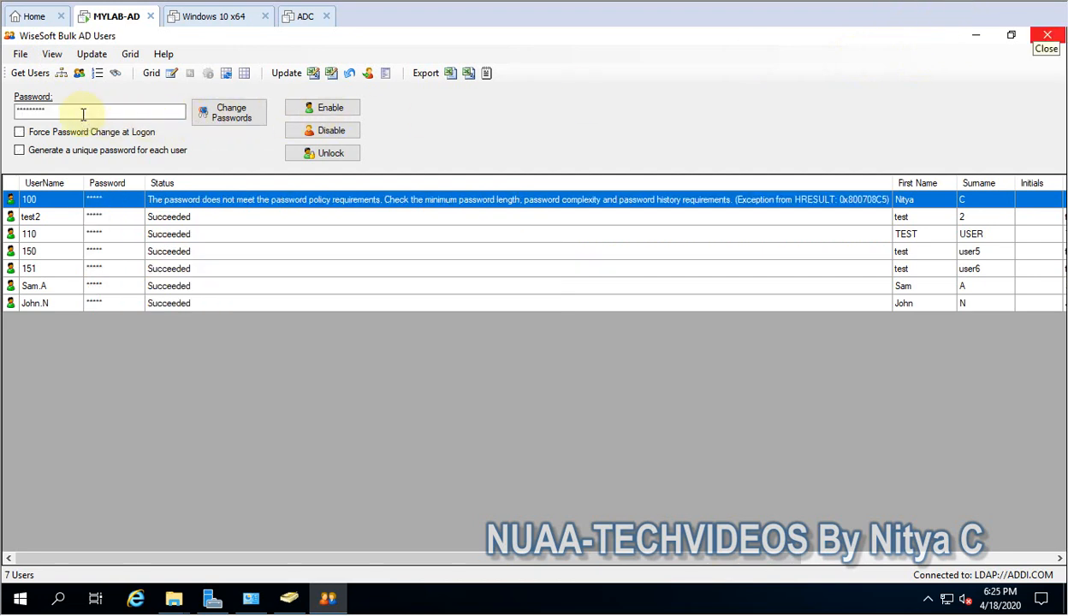
double_click(82, 111)
click(20, 152)
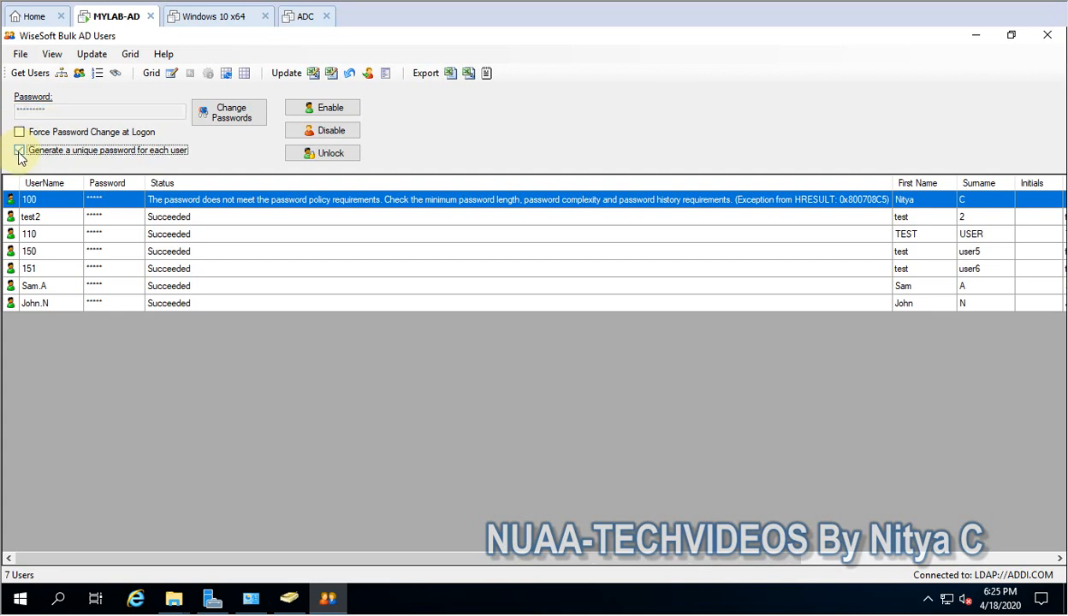
click(19, 151)
drag(48, 109, 4, 109)
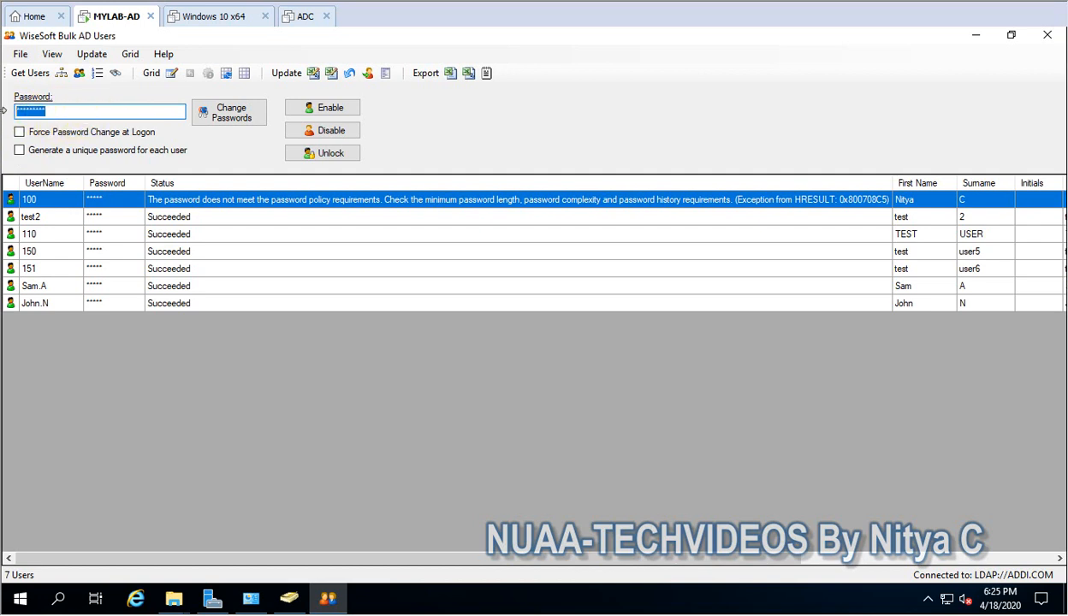
- Select all listed users, replace the entry in the Password field with a new common password, and change their passwords in bulk
click(141, 218)
click(144, 206)
key(shift+Down)
key(shift+Down)
key(shift+Down)
key(shift+Down)
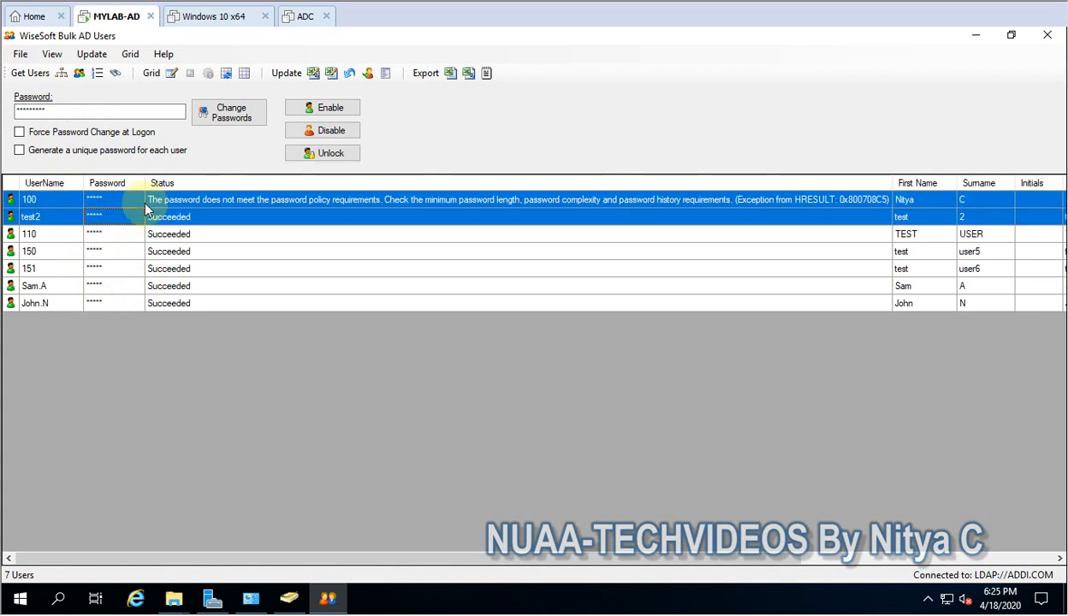
key(shift+Down)
key(shift+Down)
click(64, 109)
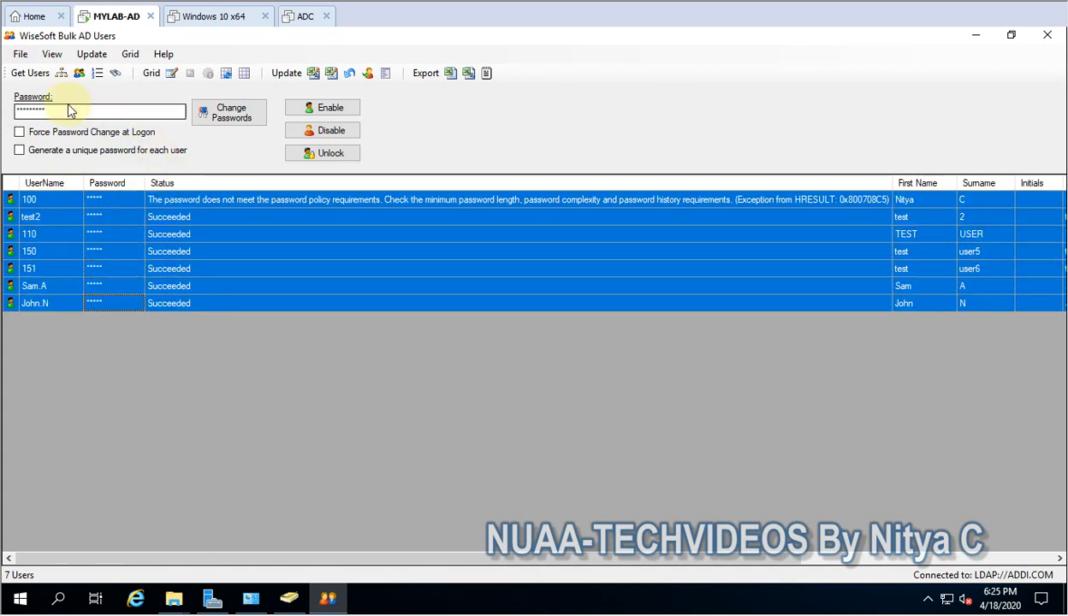
drag(64, 109, 4, 118)
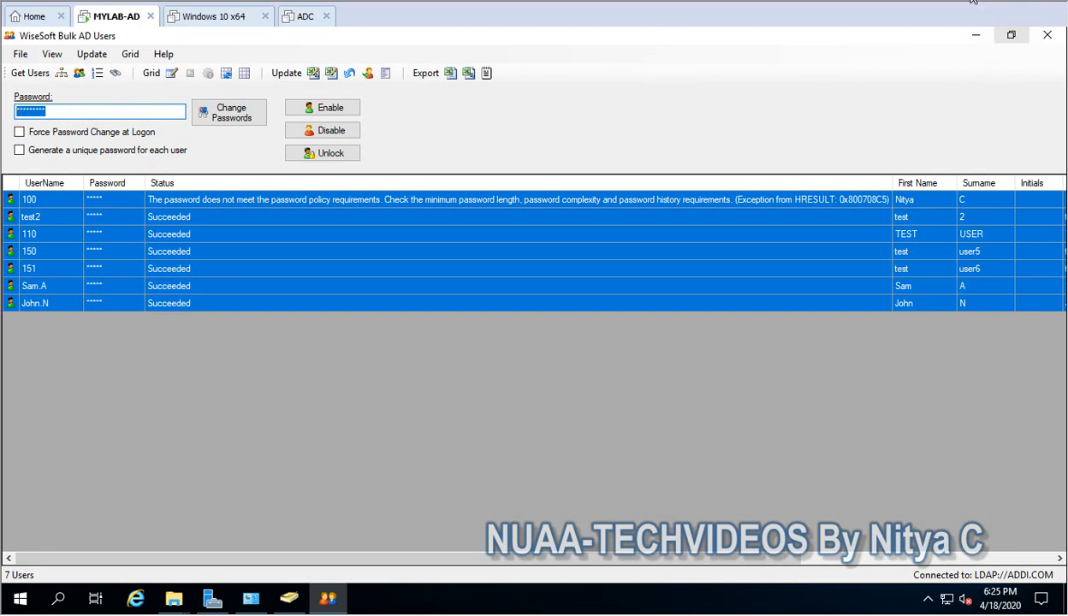
key(BackSpace)
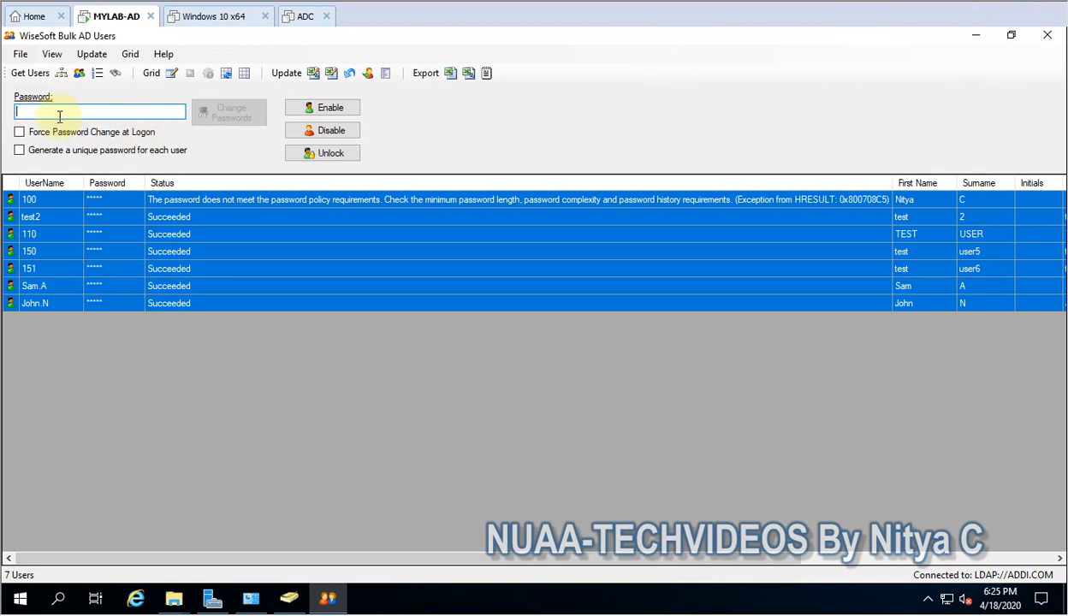
text(********)
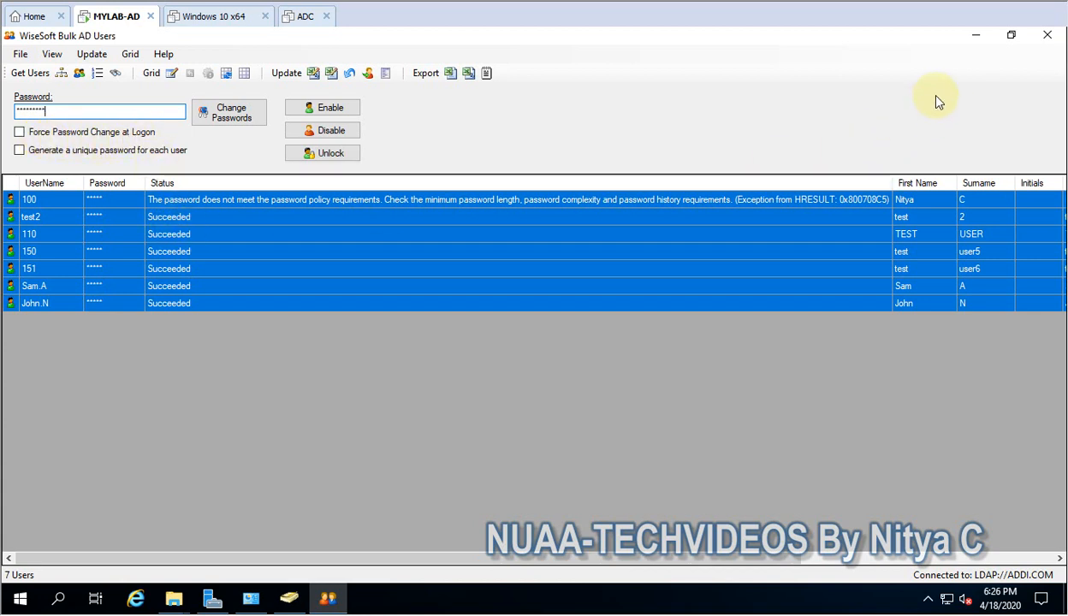
click(232, 113)
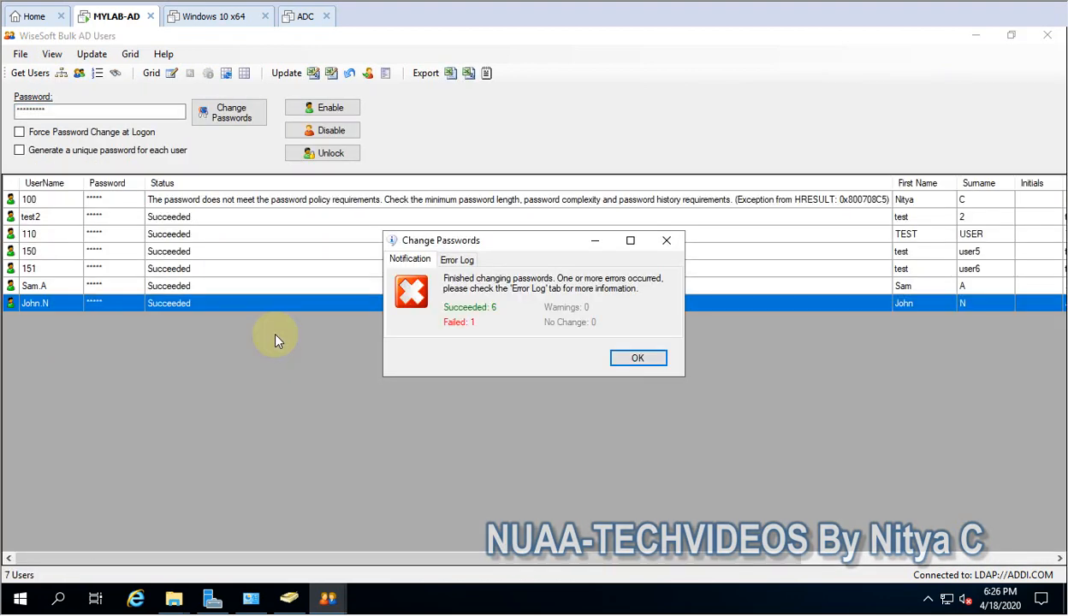
click(637, 359)
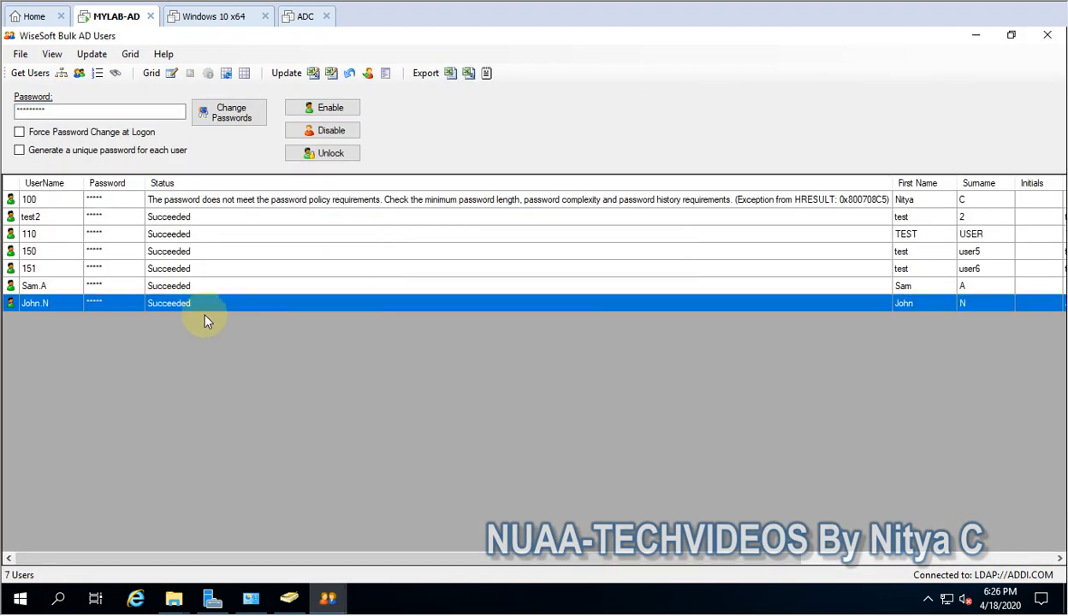
- Select all listed users and start a Bulk Modify of their attributes
click(96, 202)
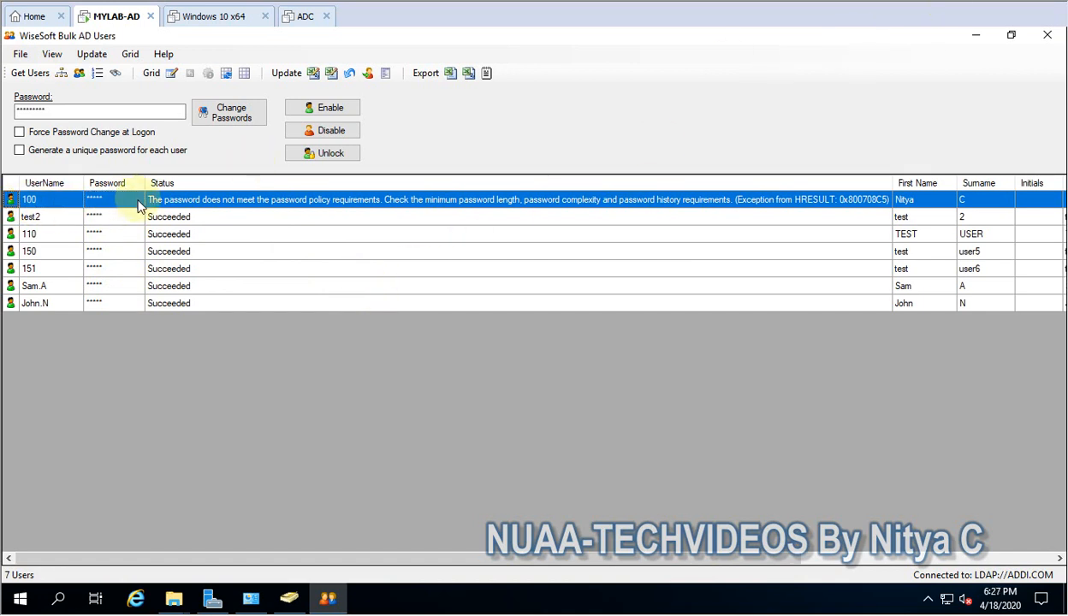
key(shift+Down)
key(shift+Down)
key(shift+Down)
key(shift+Down)
key(shift+Down)
key(shift+Down)
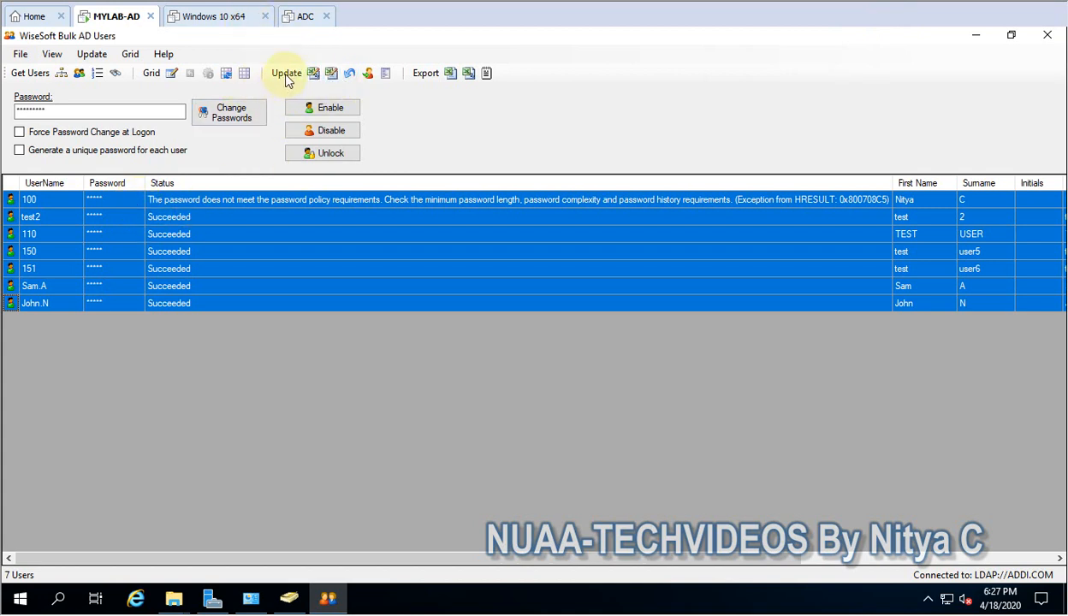
click(132, 54)
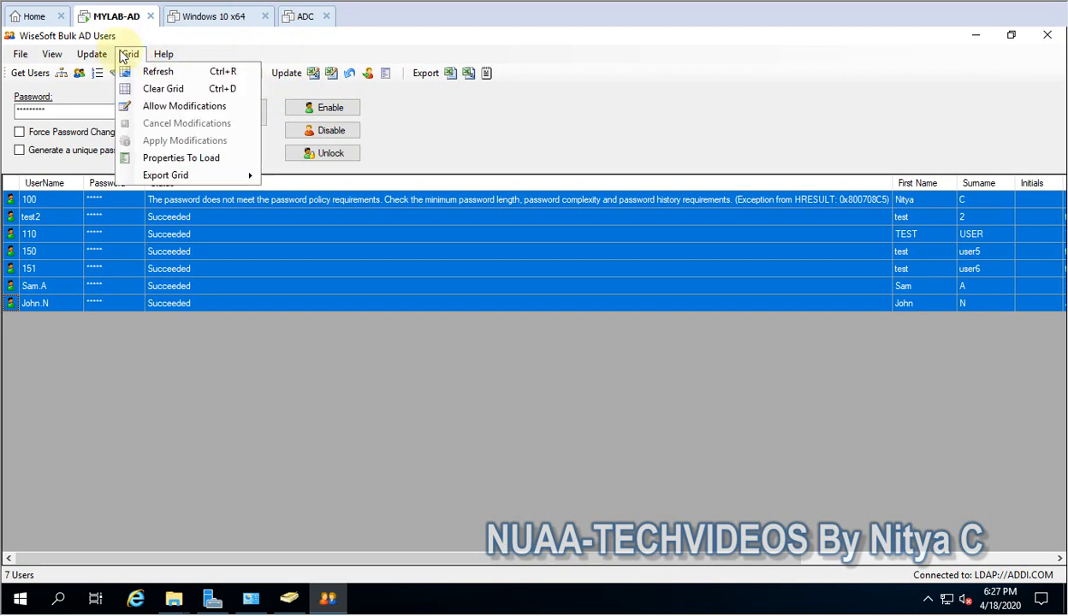
mouse_move(107, 57)
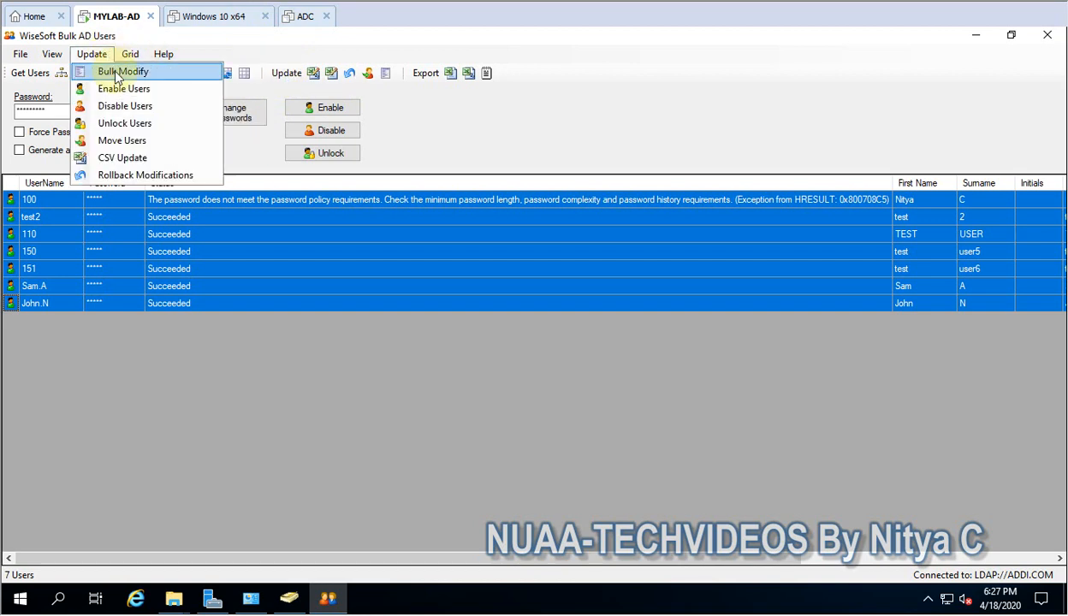
click(117, 76)
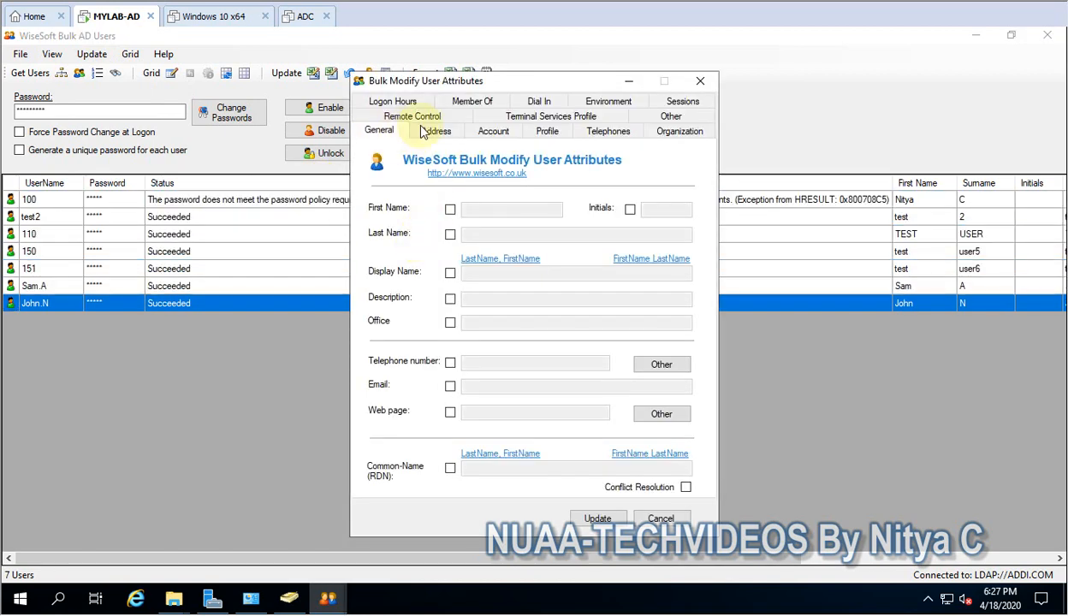
- Append the IT group to the selected users' group membership, apply the bulk update and close the results
click(466, 101)
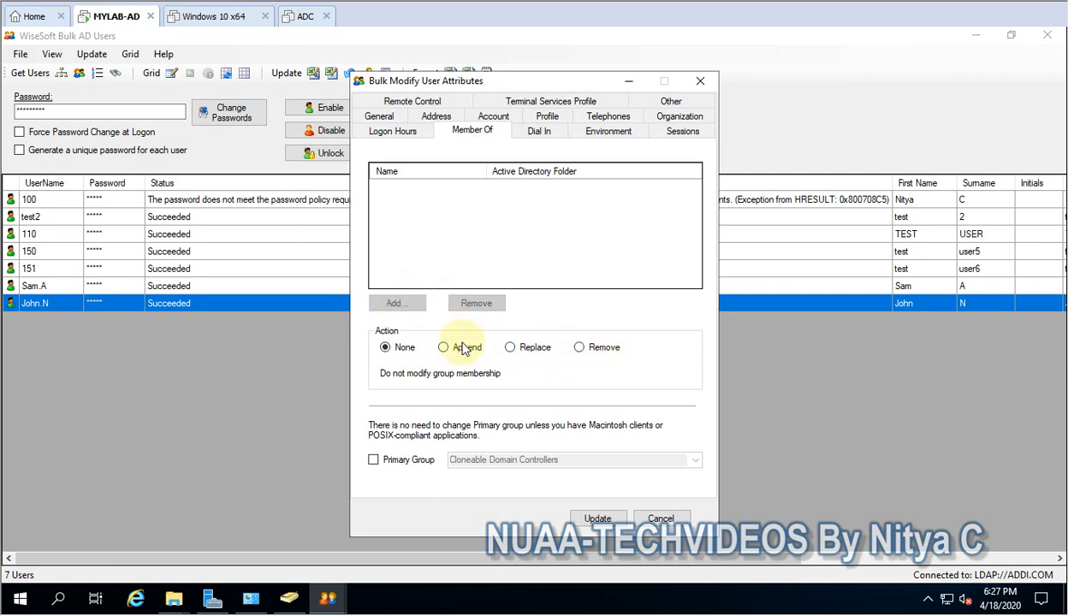
click(437, 346)
click(397, 304)
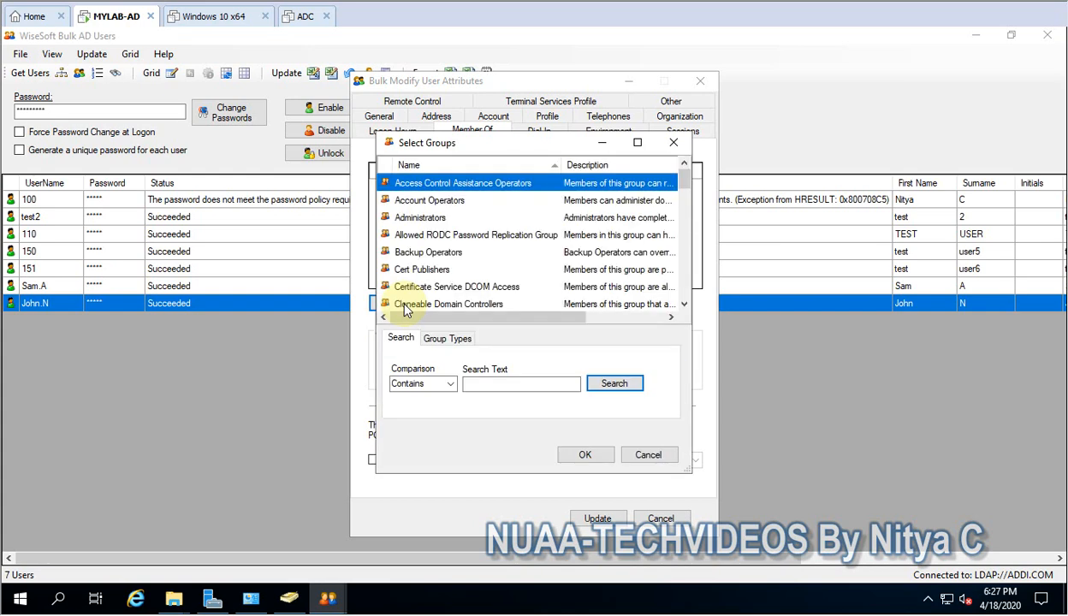
scroll(439, 287, down, 3)
scroll(439, 286, down, 6)
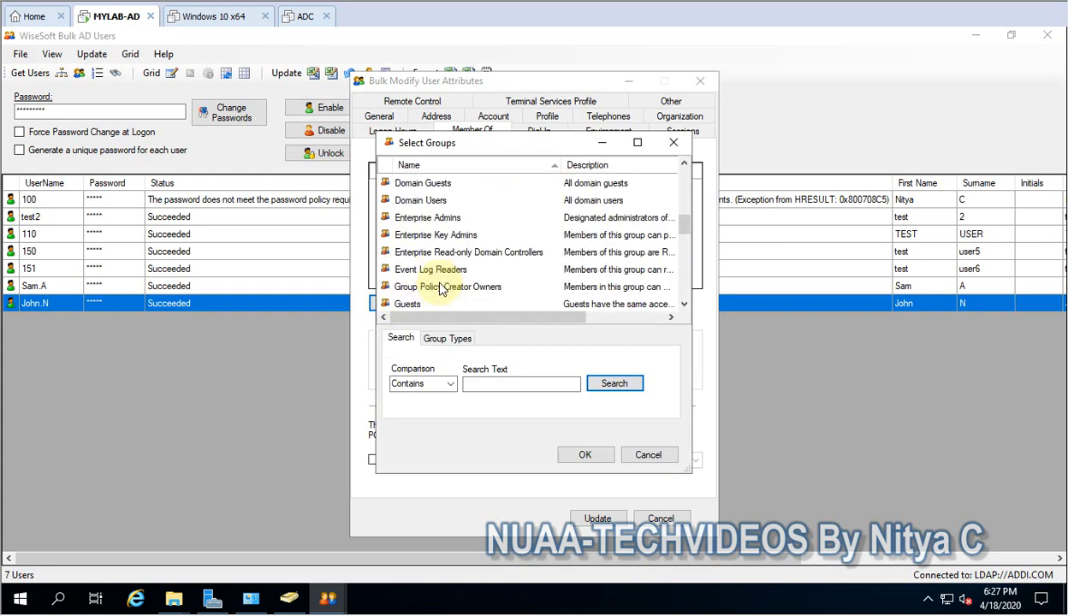
click(415, 269)
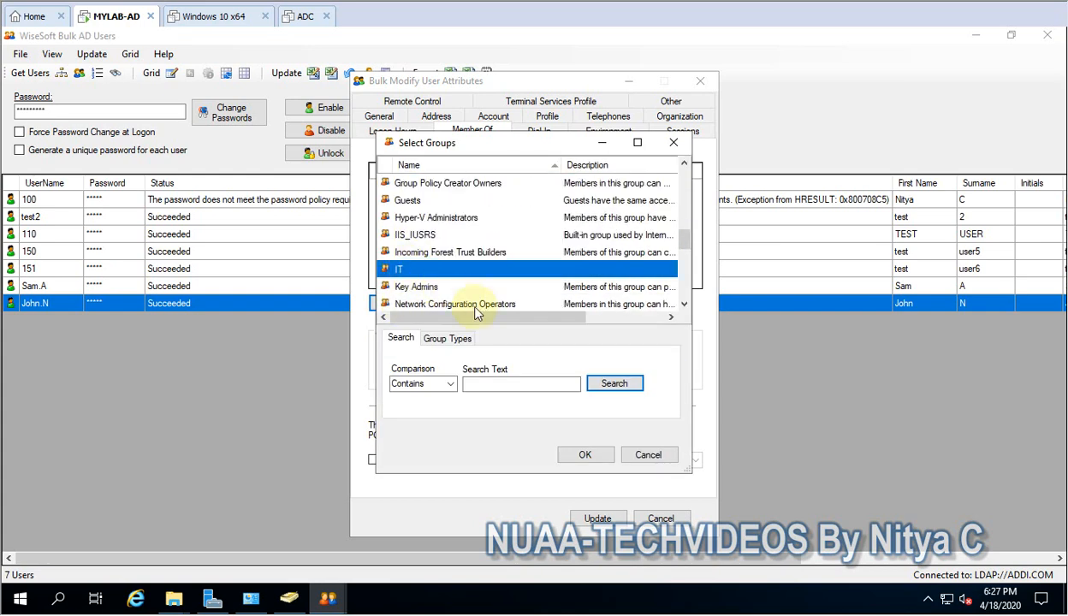
click(582, 456)
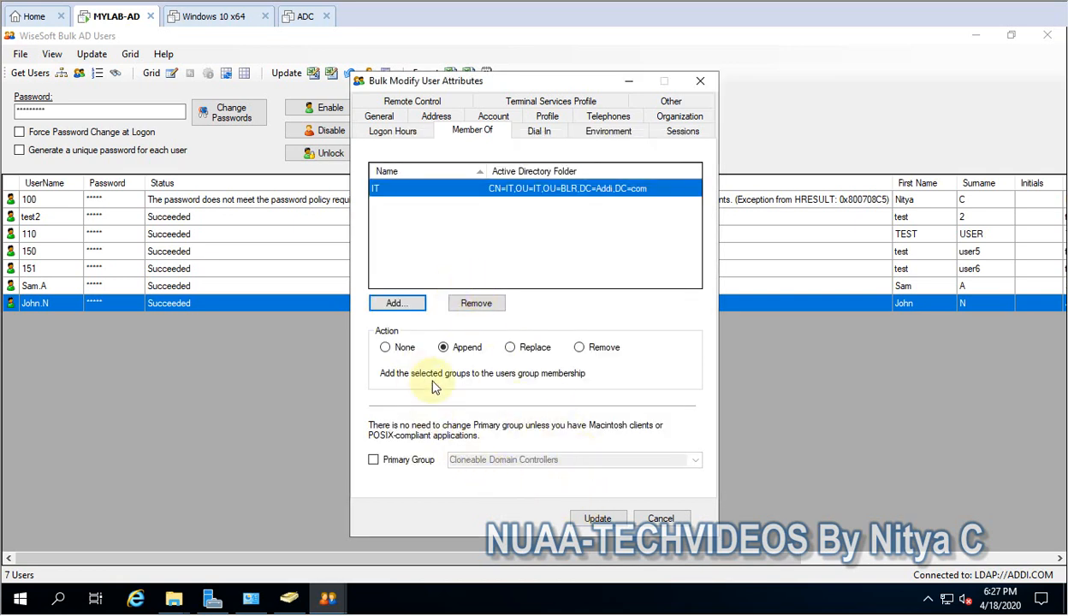
click(597, 518)
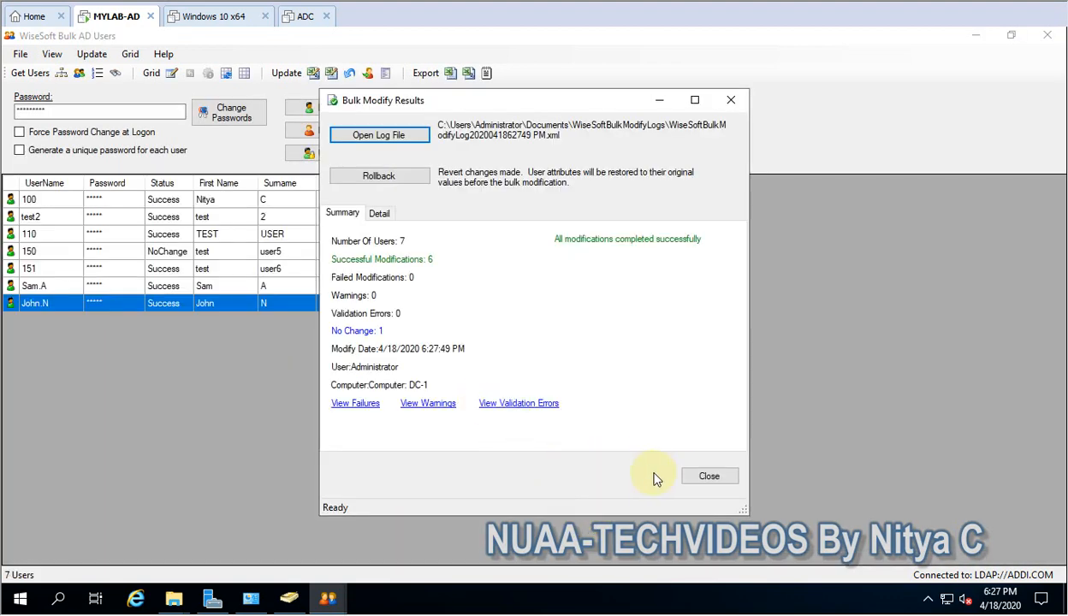
click(708, 480)
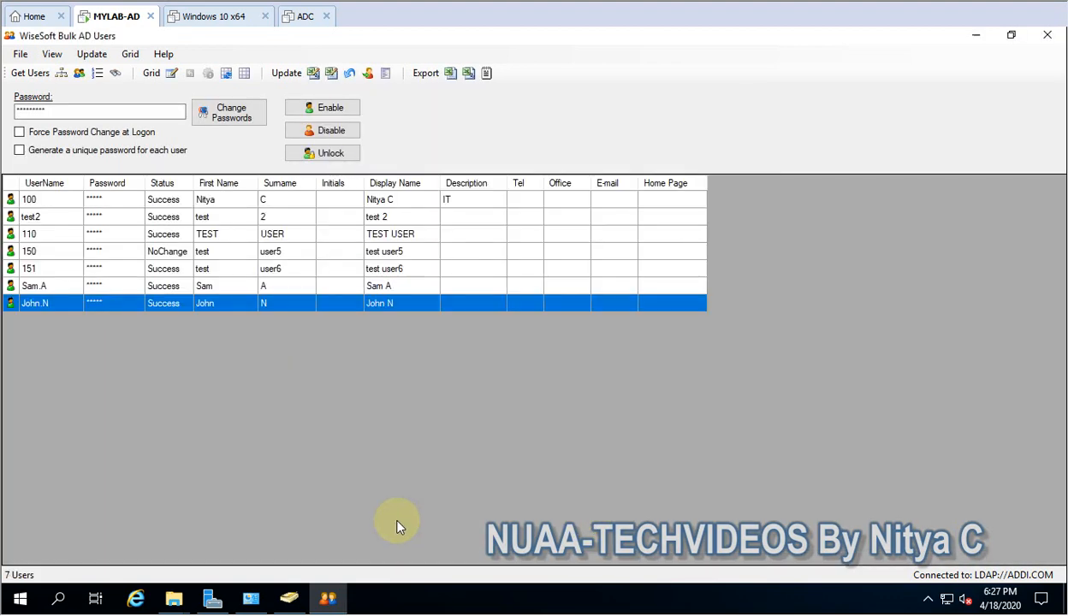
- Switch to Active Directory Users and Computers, check the members of the IT group, and return to Bulk AD Users
click(290, 601)
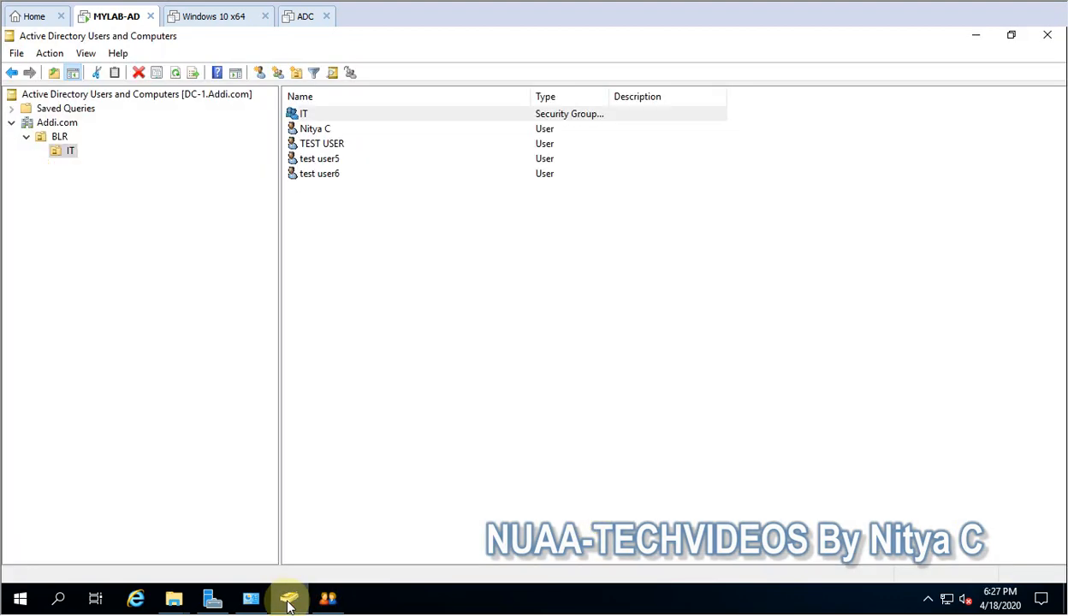
click(306, 116)
double_click(306, 115)
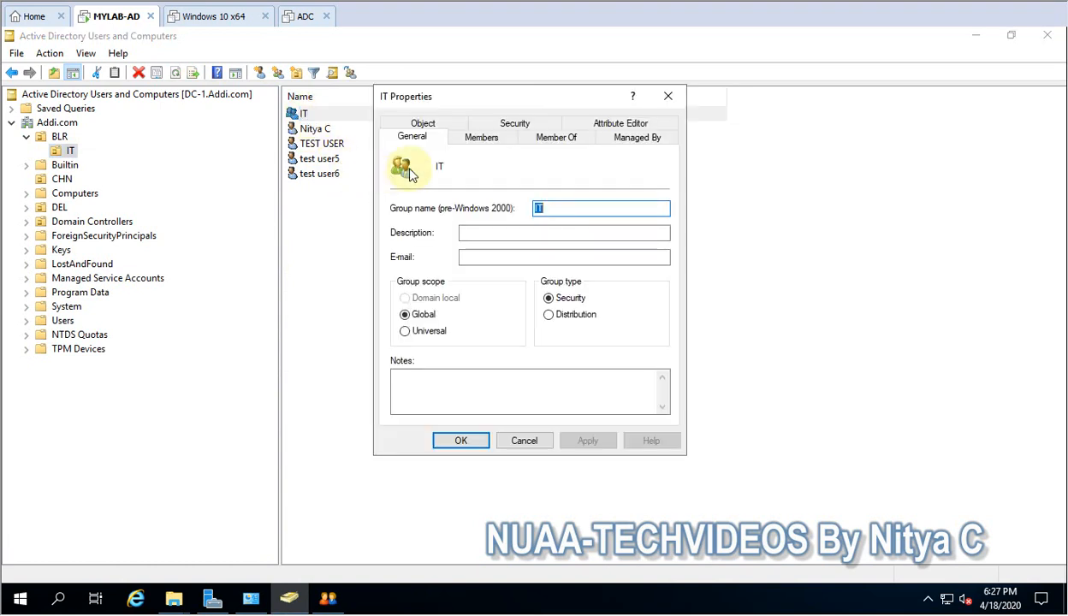
click(480, 138)
click(480, 197)
click(517, 440)
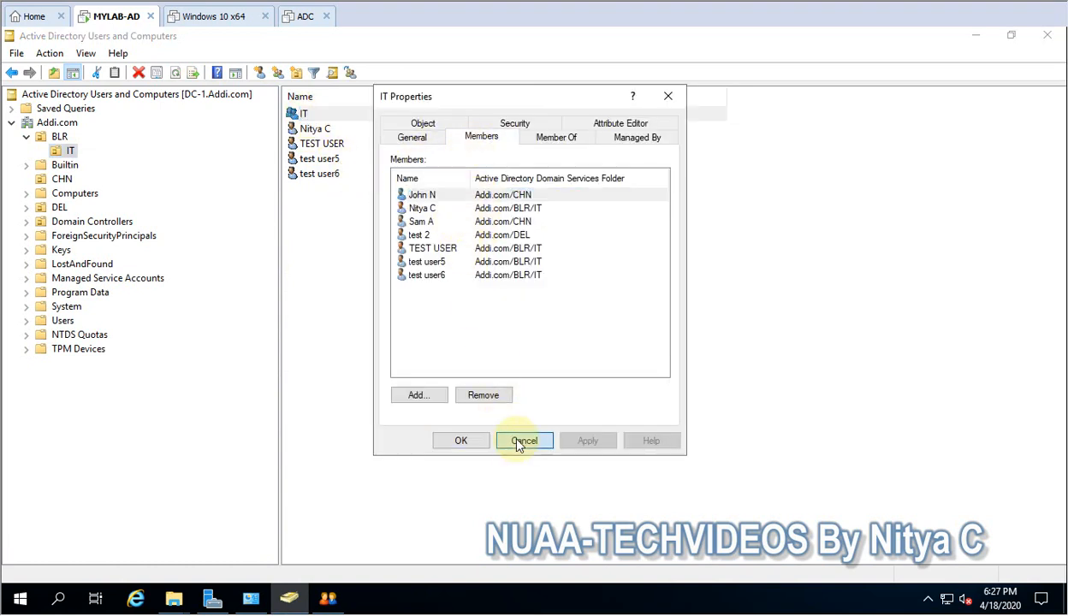
click(976, 35)
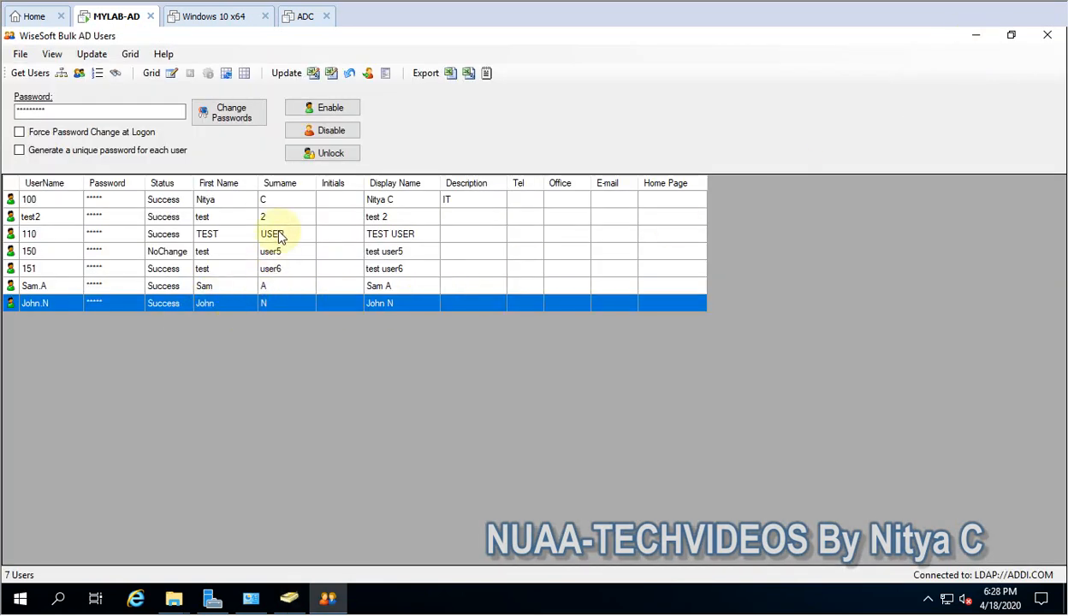
- Reopen Bulk Modify and review the Address, Account, Profile, Telephones, Organization, Other and Dial In attributes, closing it without changes
click(128, 57)
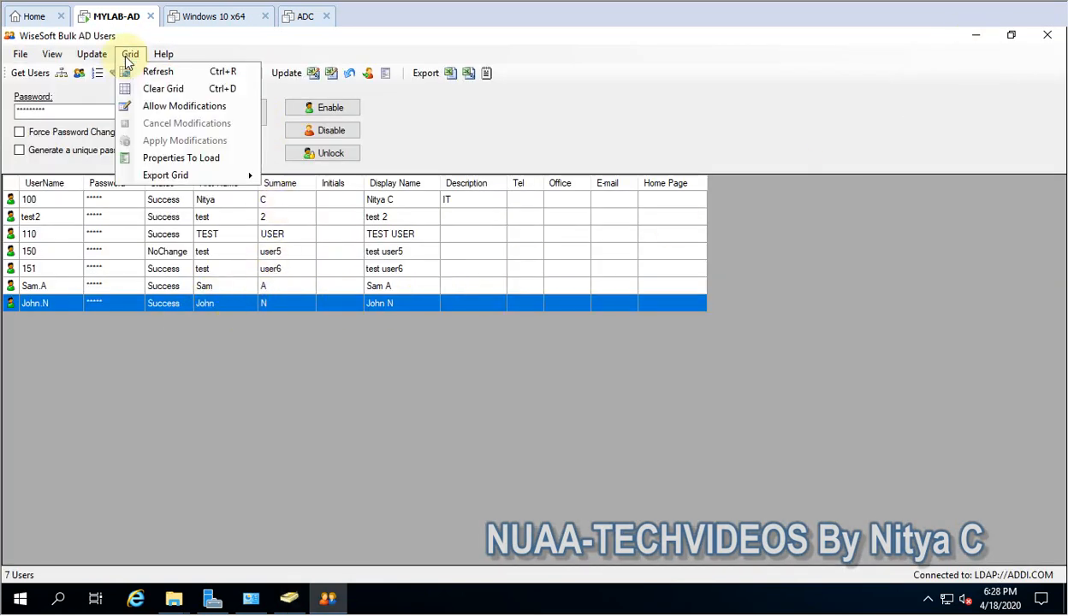
click(92, 54)
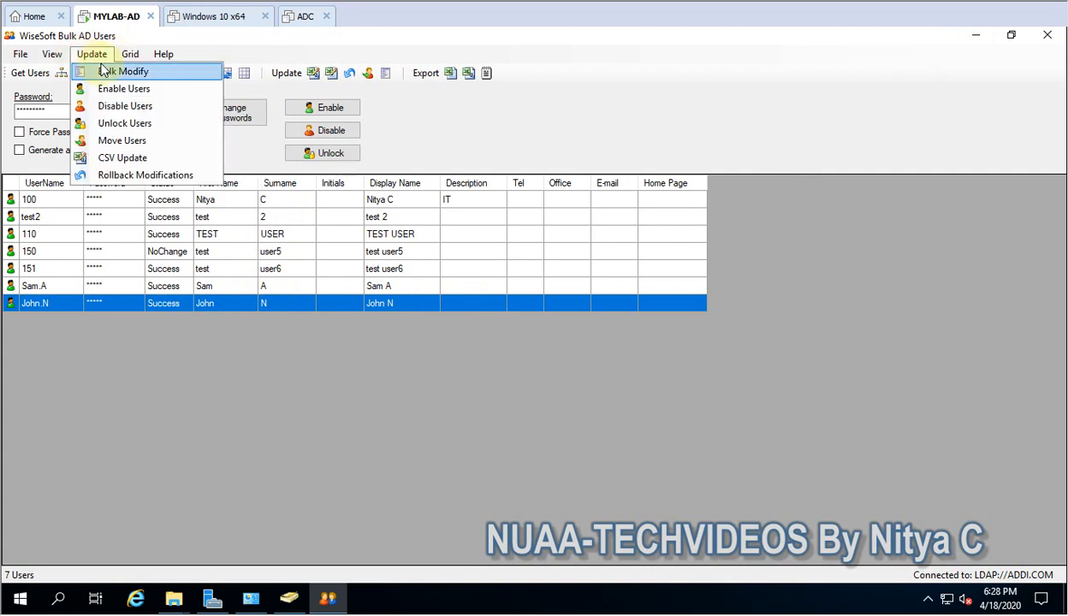
click(128, 75)
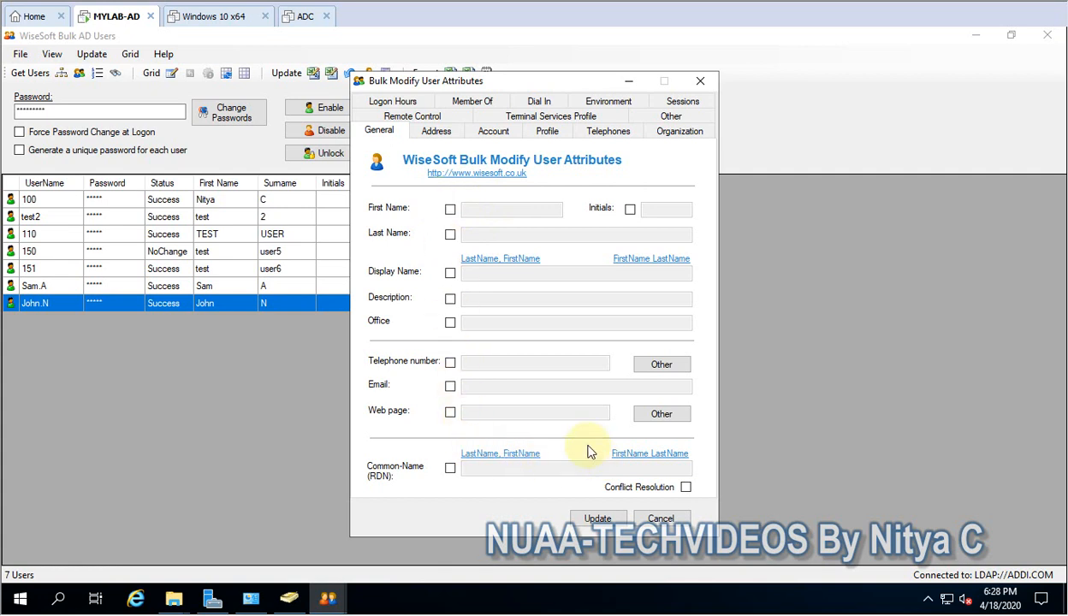
click(436, 131)
click(493, 131)
click(548, 137)
click(612, 137)
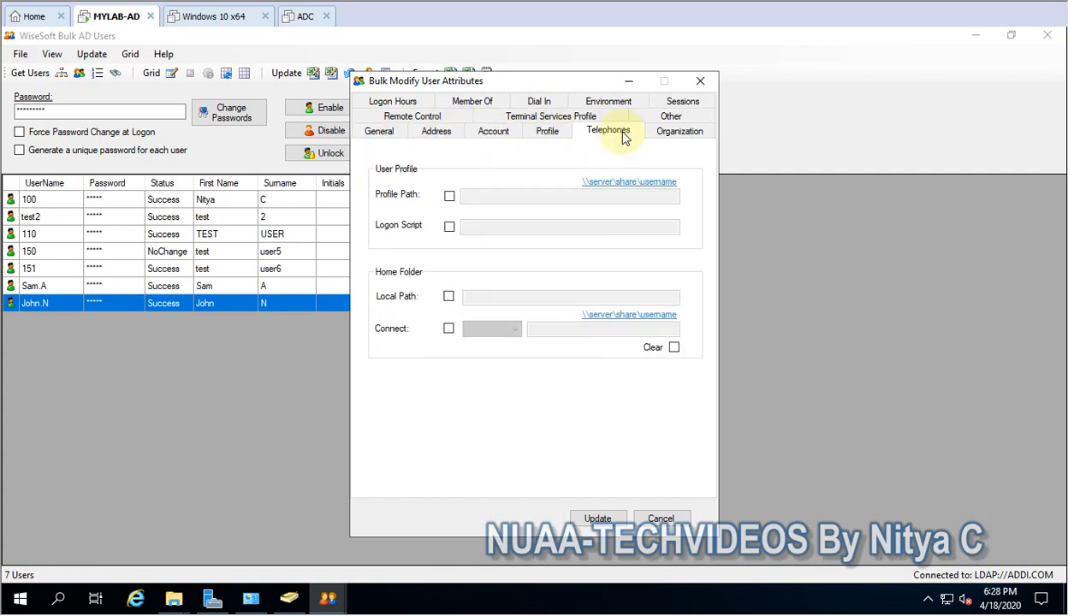
click(681, 135)
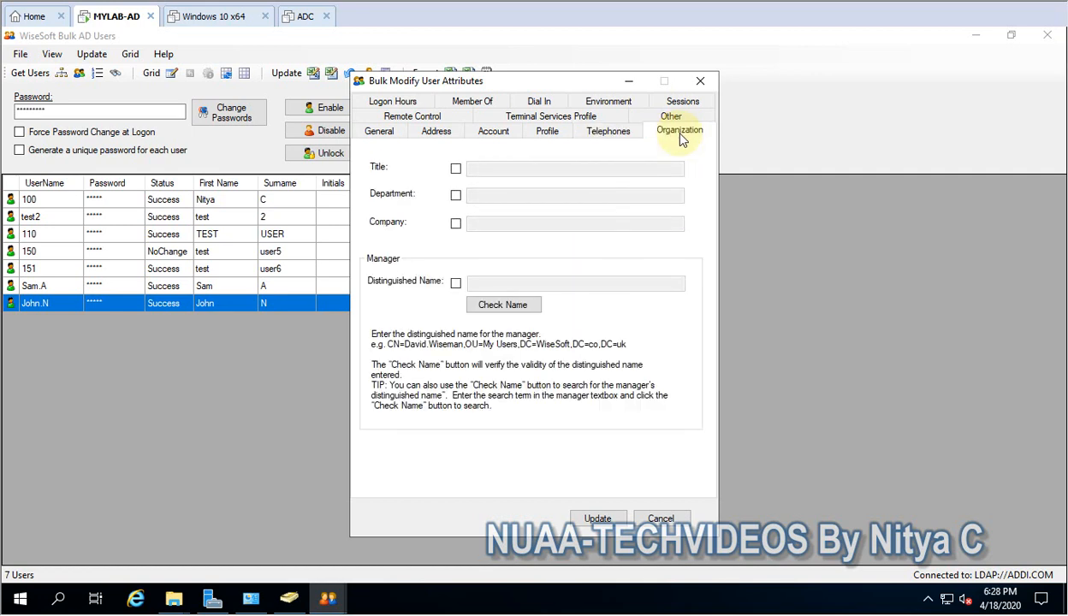
click(671, 117)
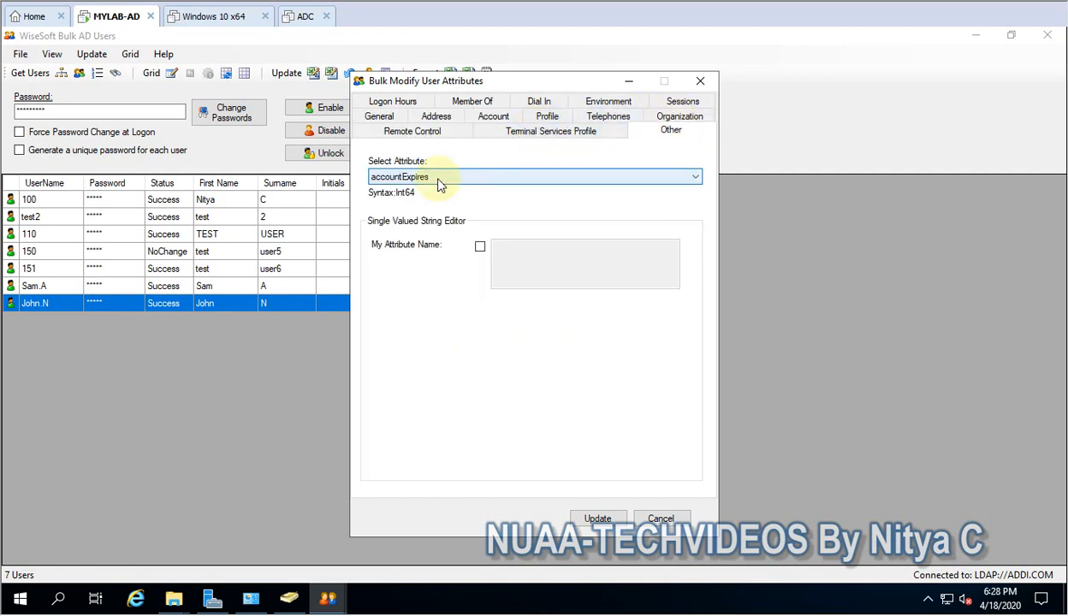
click(436, 178)
click(437, 177)
click(539, 102)
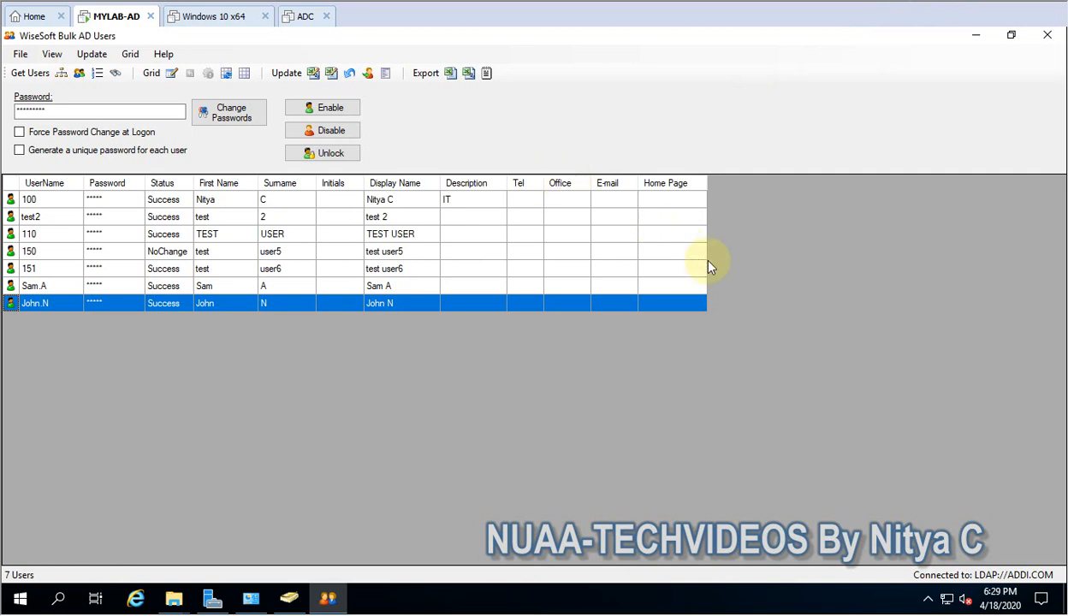
click(449, 74)
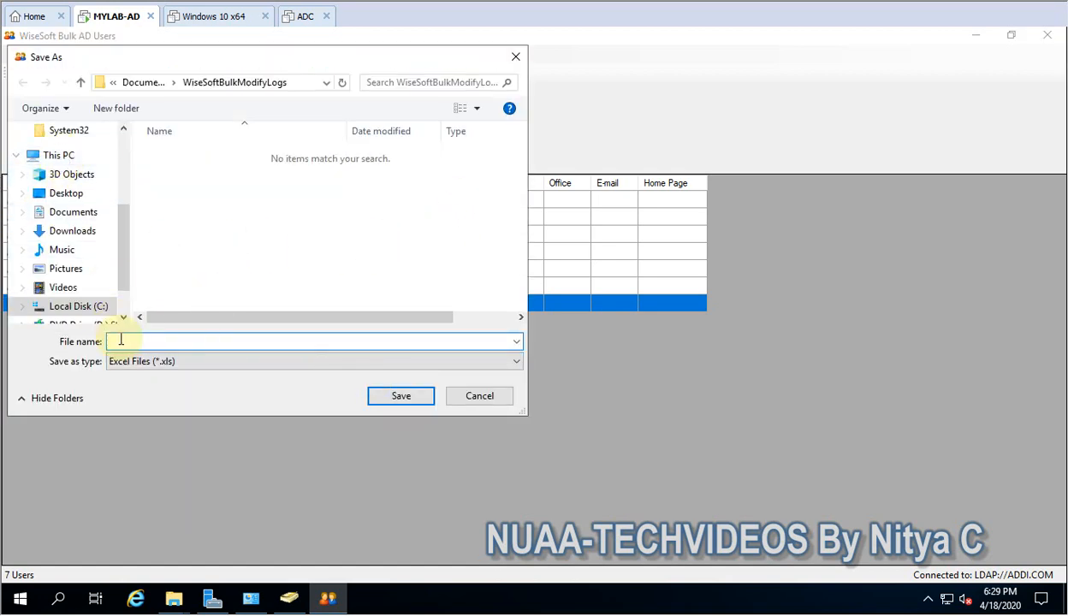
click(53, 156)
click(480, 400)
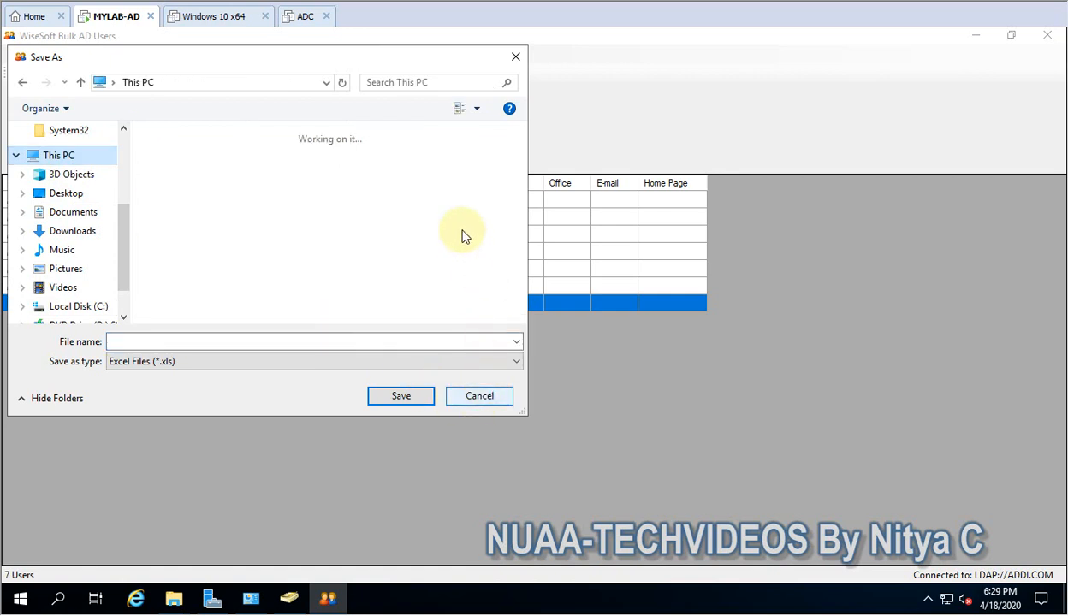